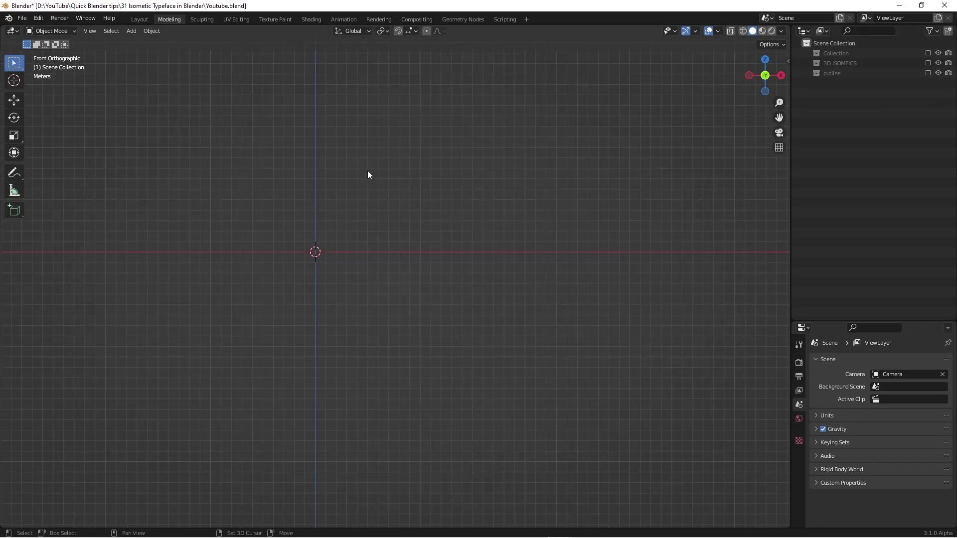
Step: Add a text object at the world origin and align it to the front view
key("shift+a")
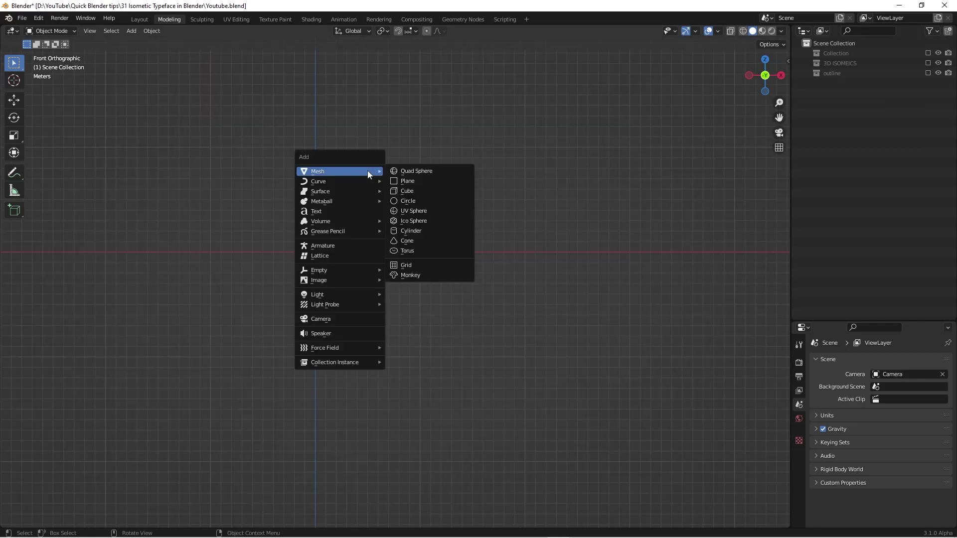
left_click(355, 214)
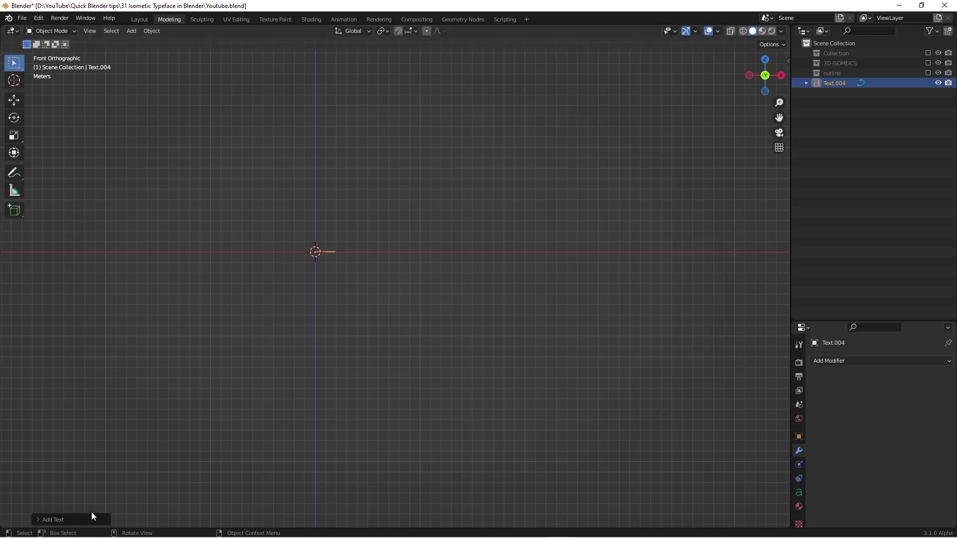
left_click(57, 520)
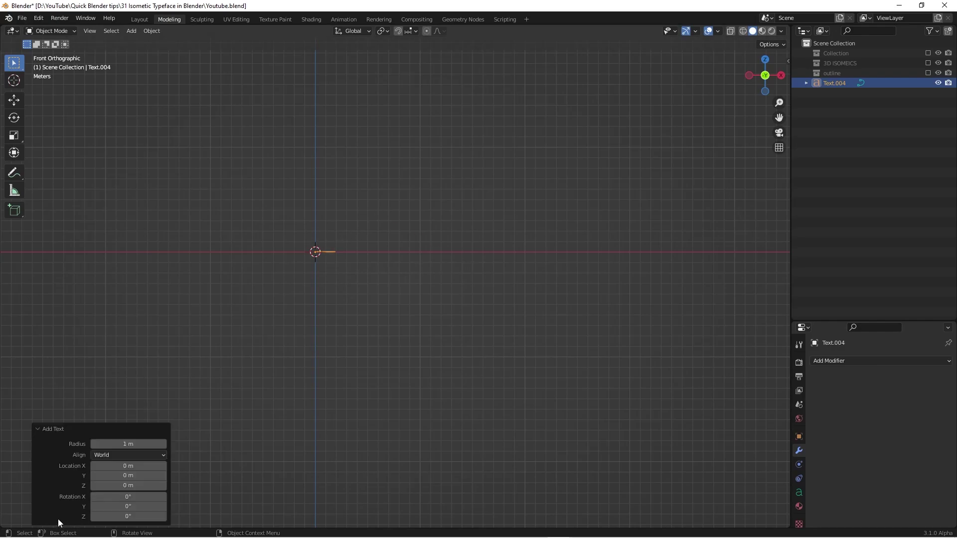
left_click(127, 455)
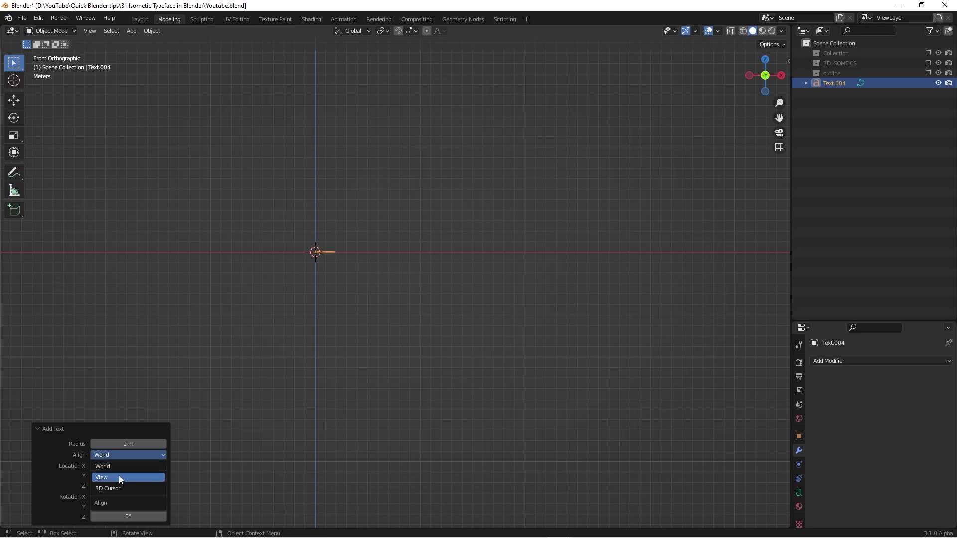
left_click(119, 475)
scroll(331, 256, "up", 9)
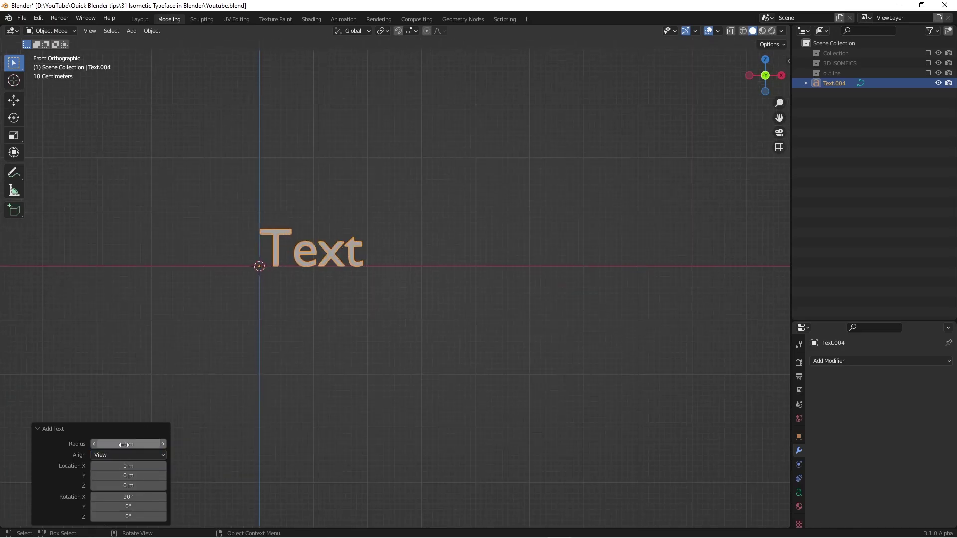
middle_click_drag(363, 230, 394, 249, "shift")
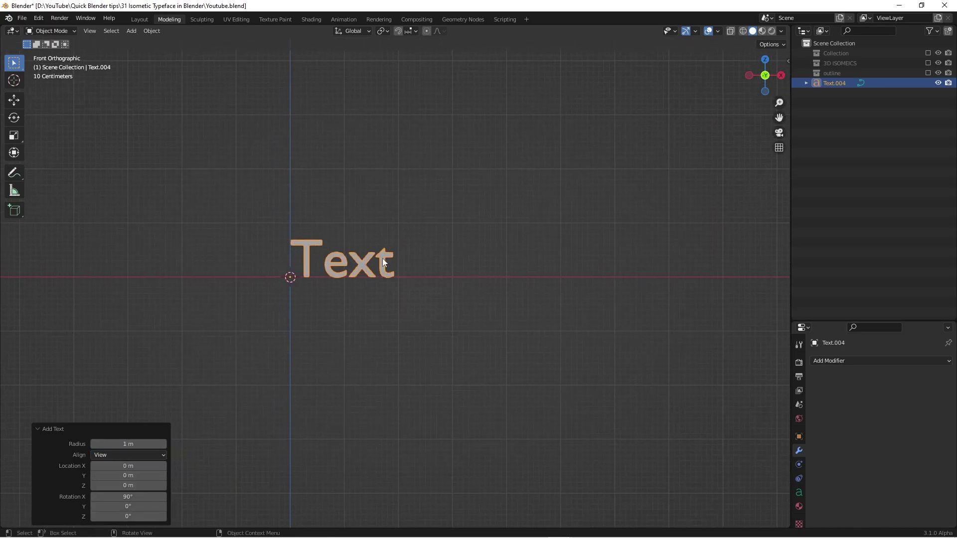
Step: Replace the text object's default wording with "3D Typeface"
key("Tab")
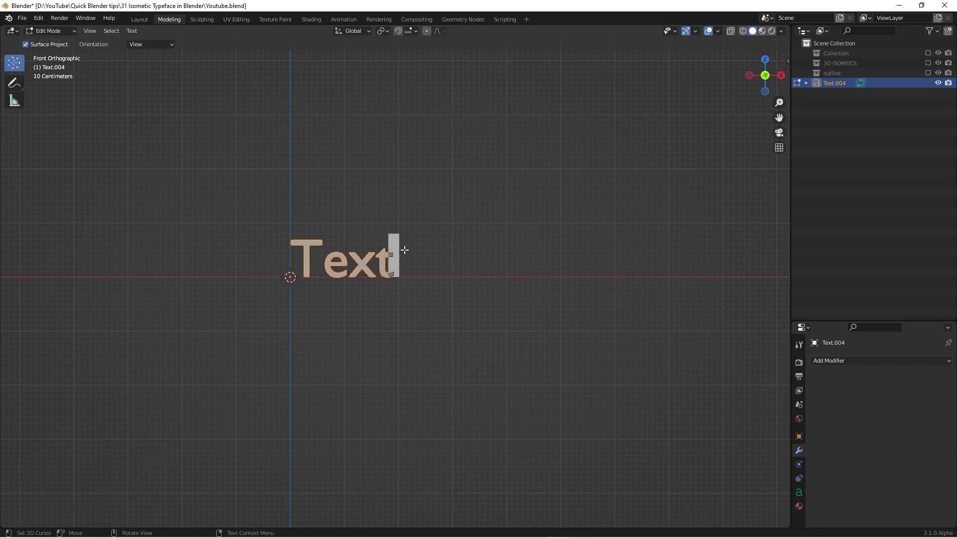
key("BackSpace")
key("BackSpace")
key("BackSpace")
key("BackSpace")
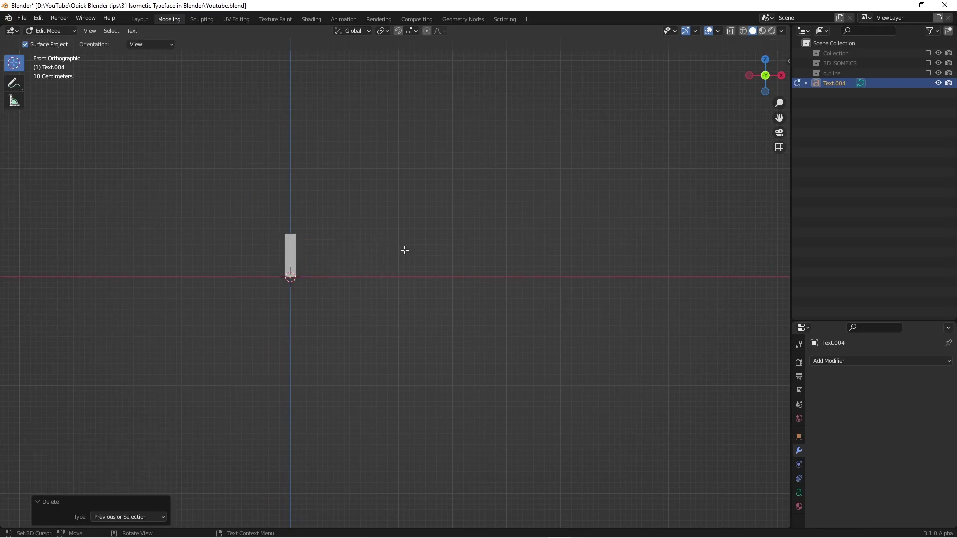
type("3D tex")
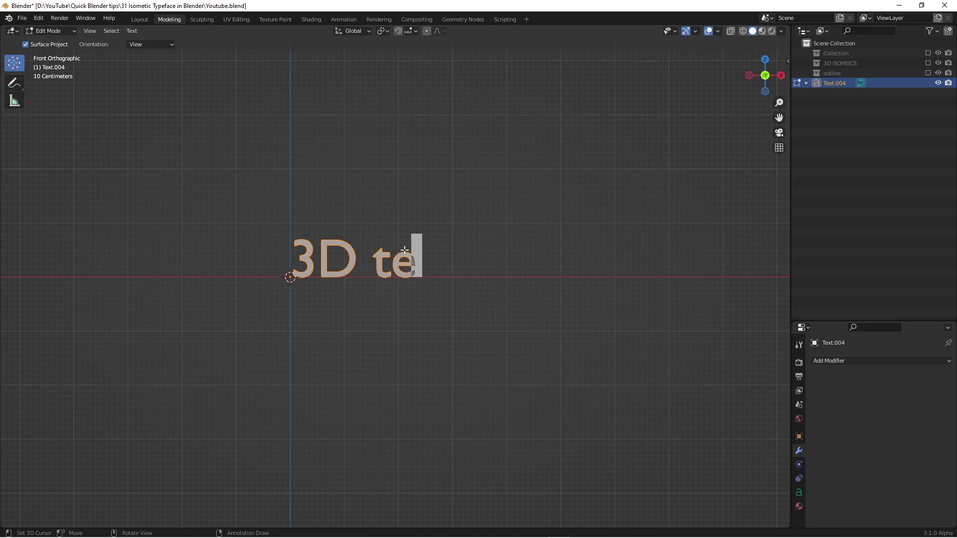
key("BackSpace")
key("BackSpace")
key("BackSpace")
type("T")
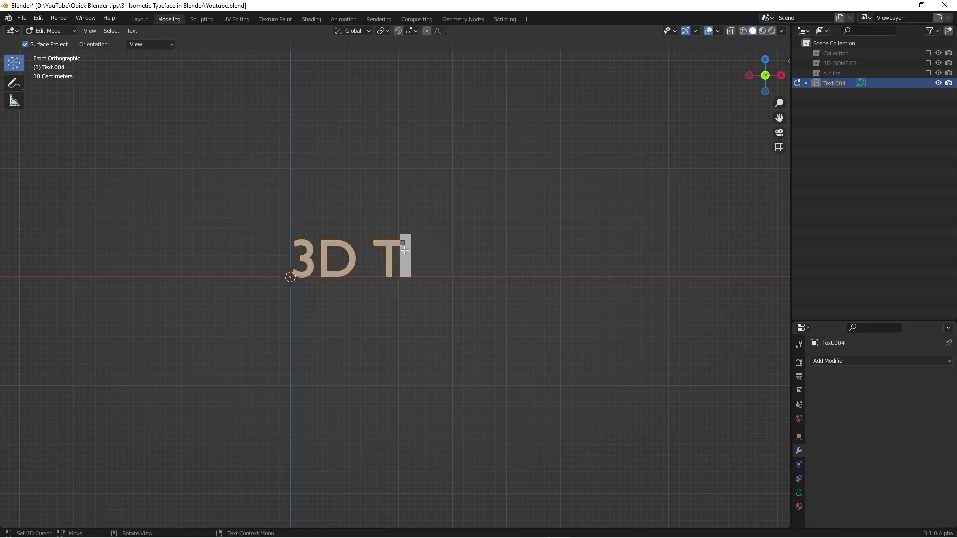
type("ypeface")
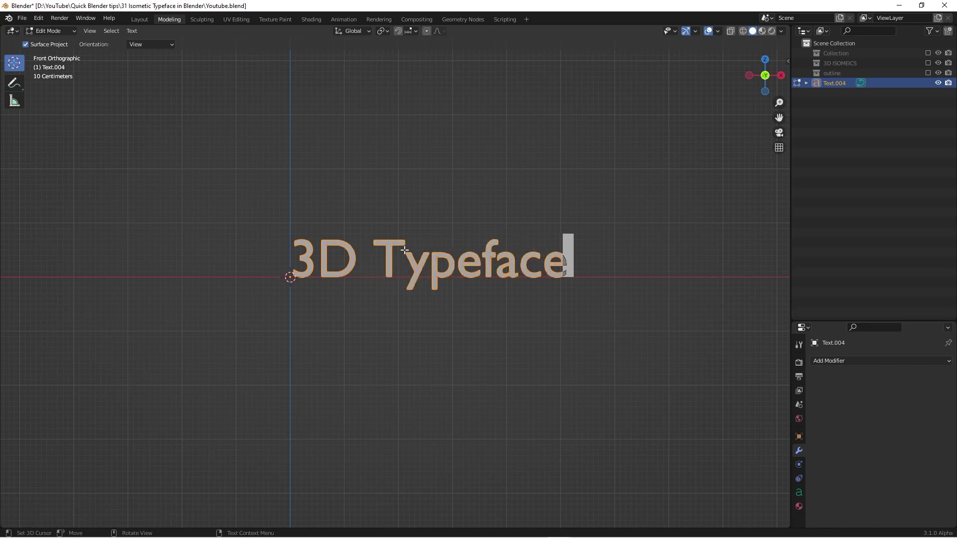
key("Return")
key("BackSpace")
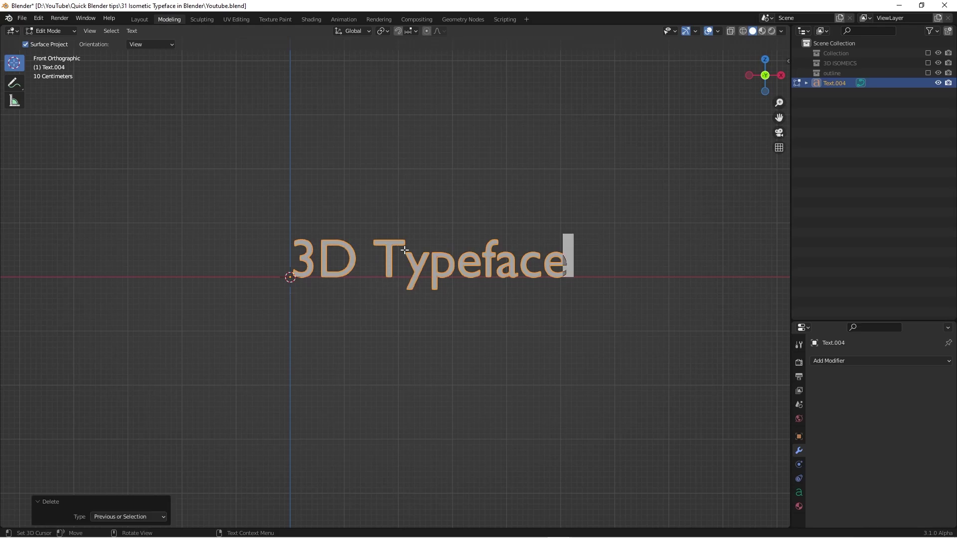
key("Tab")
Step: Enlarge the properties area and open the file browser for the text's regular font
left_click_drag(842, 320, 847, 181)
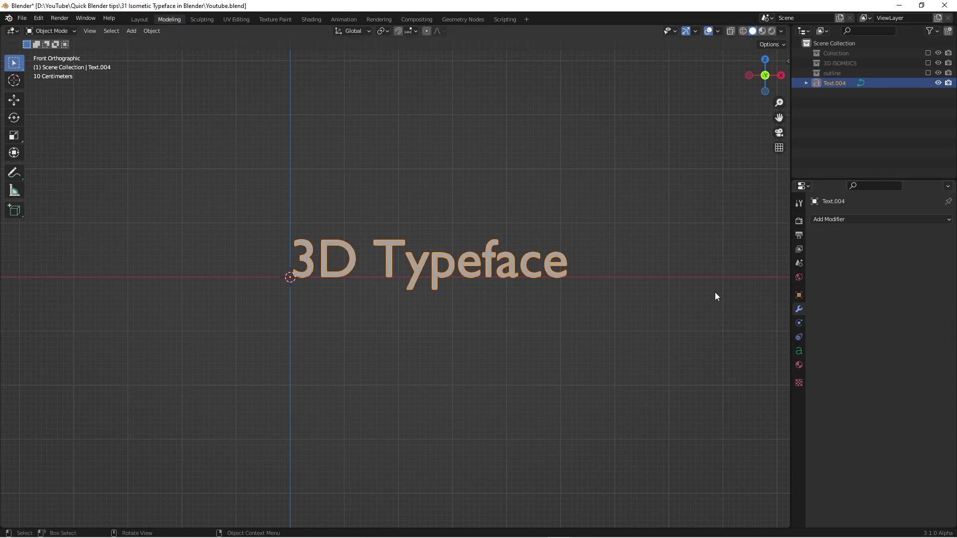
left_click(801, 353)
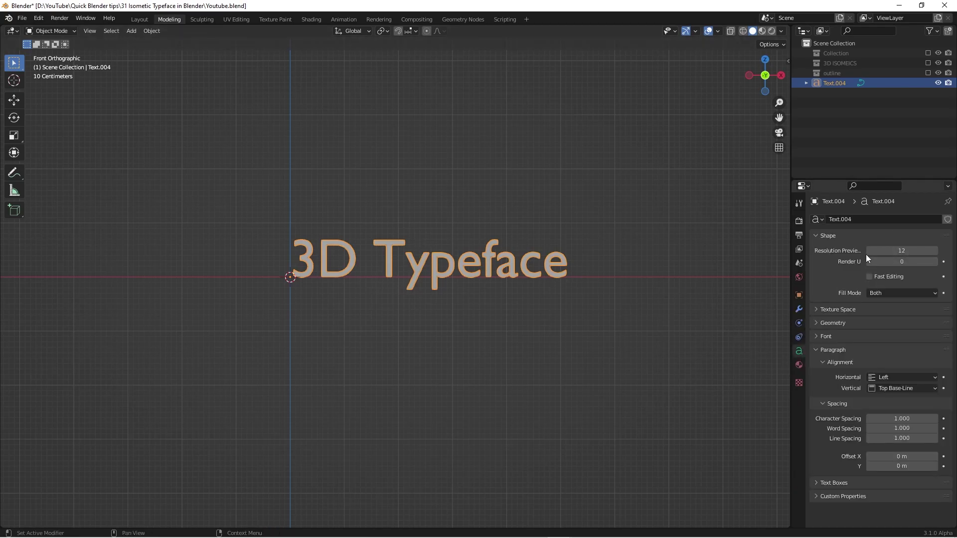
left_click(819, 337)
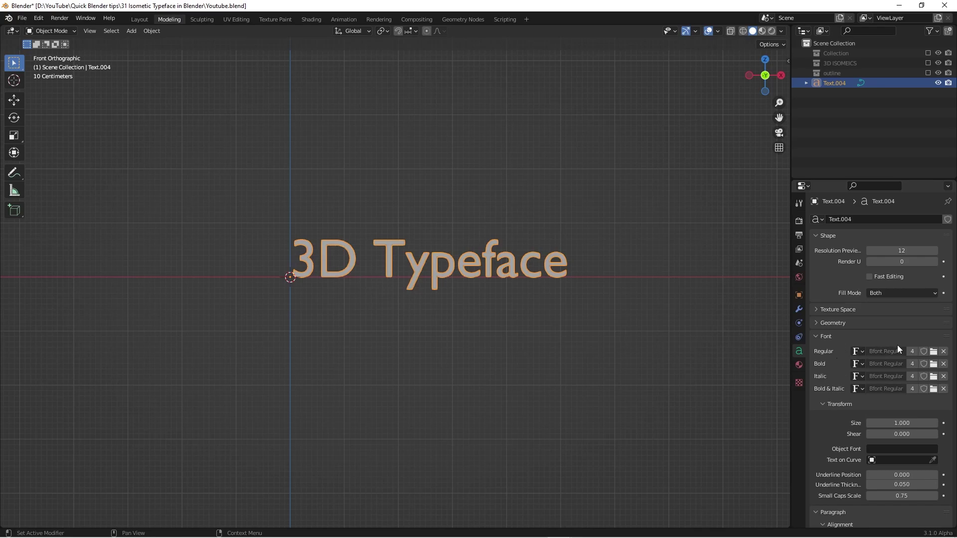
left_click(934, 352)
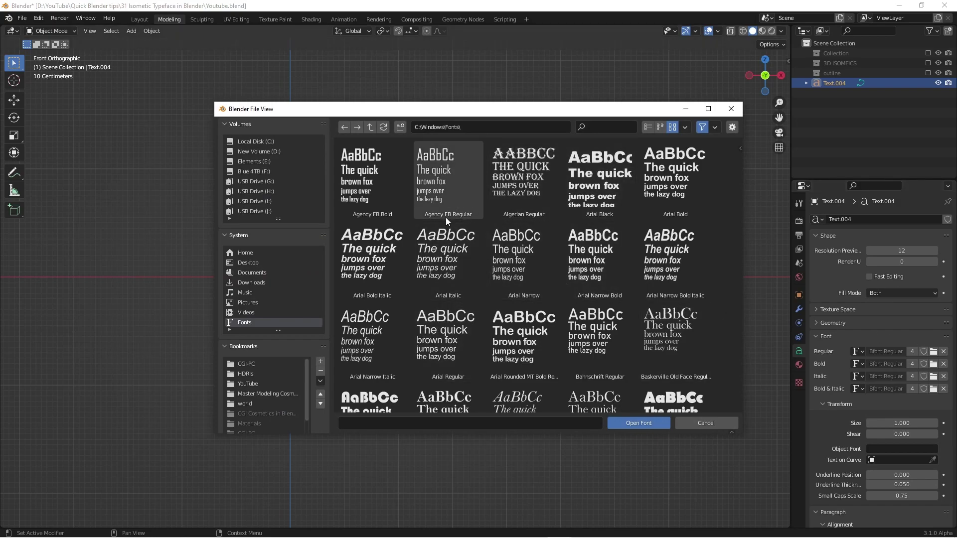
Step: Look through the previews of the installed Windows fonts for a suitable typeface
scroll(447, 214, "down", 6)
scroll(562, 282, "down", 9)
scroll(599, 277, "down", 1)
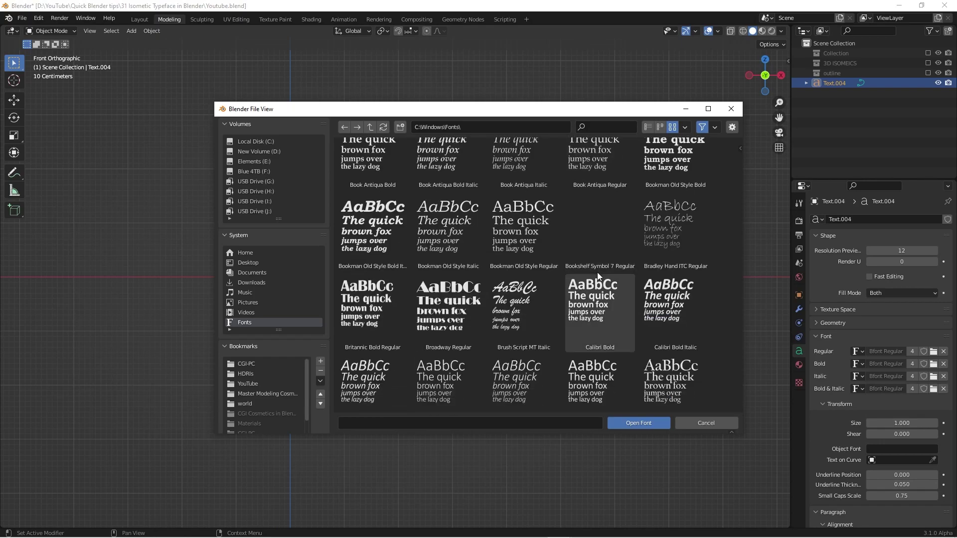
scroll(487, 252, "down", 4)
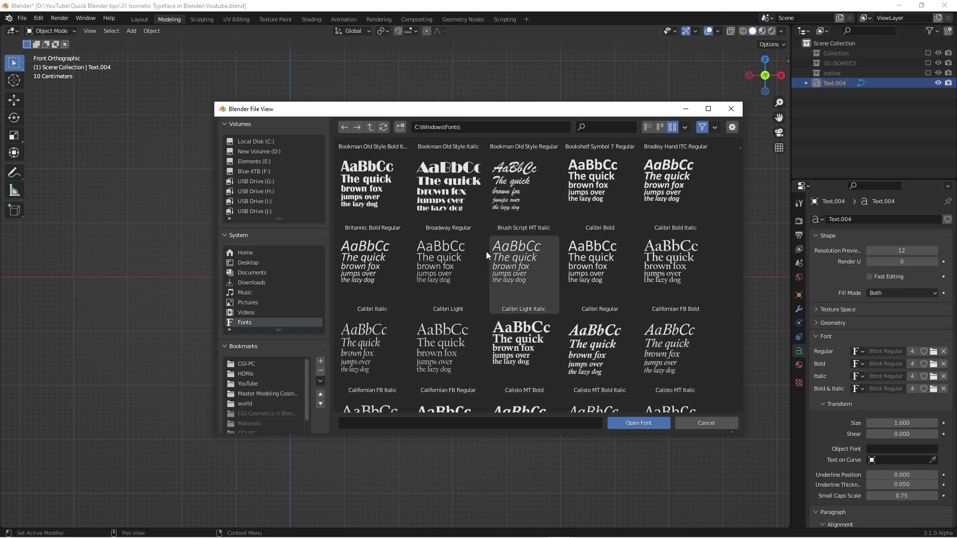
left_click_drag(523, 108, 465, 97)
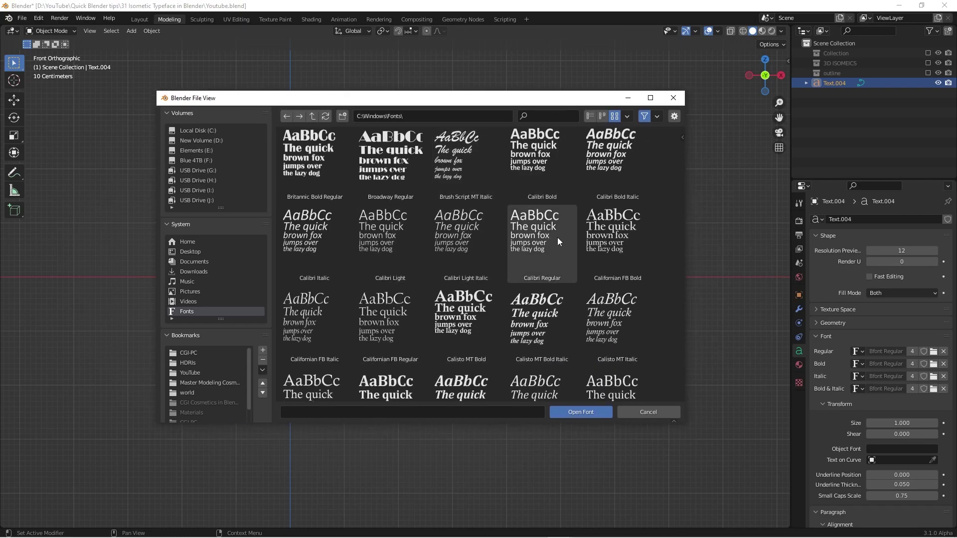
scroll(504, 246, "down", 4)
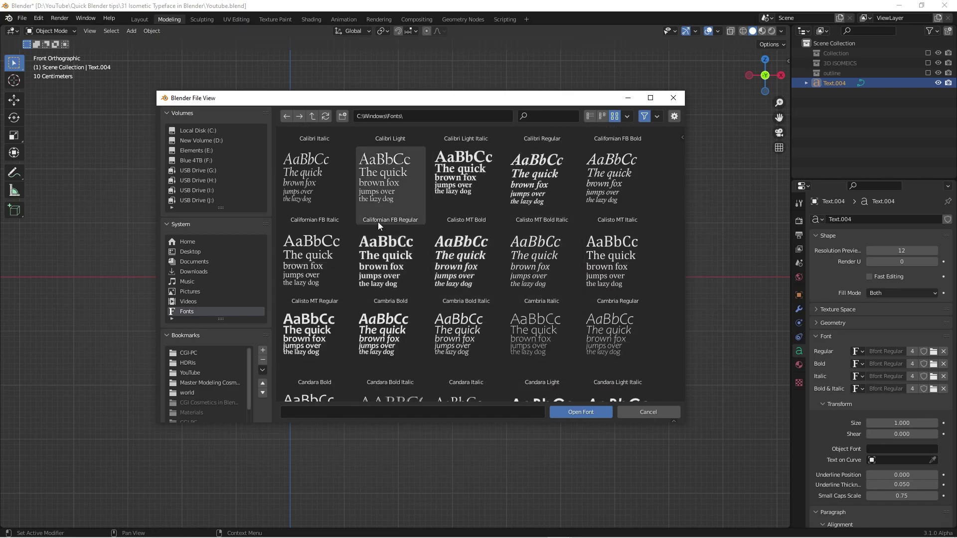
scroll(441, 253, "down", 4)
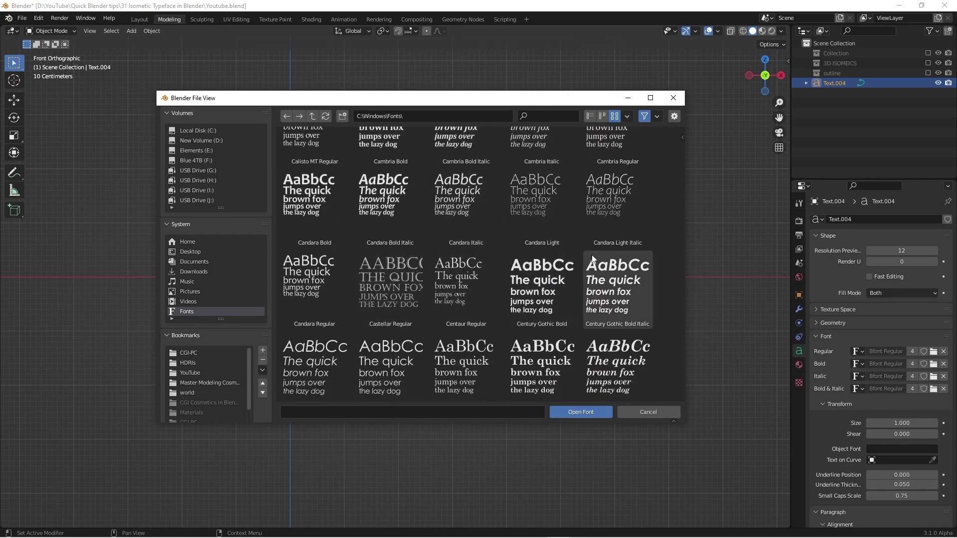
scroll(571, 267, "down", 3)
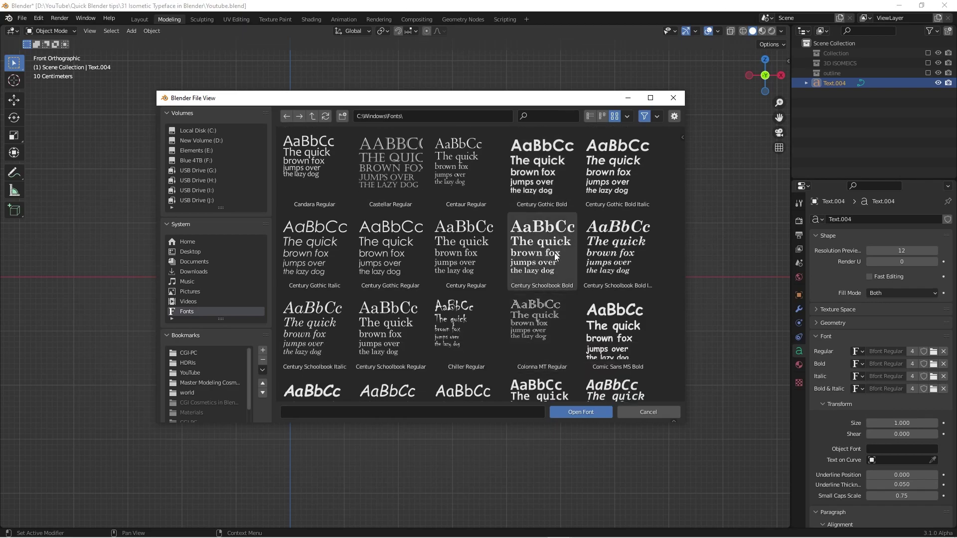
scroll(542, 276, "down", 2)
scroll(600, 310, "down", 1)
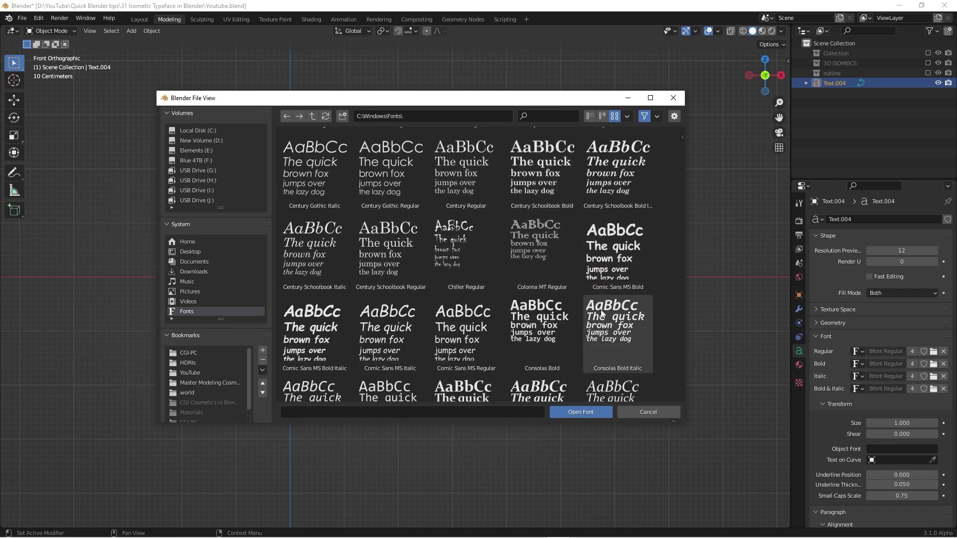
scroll(549, 304, "down", 1)
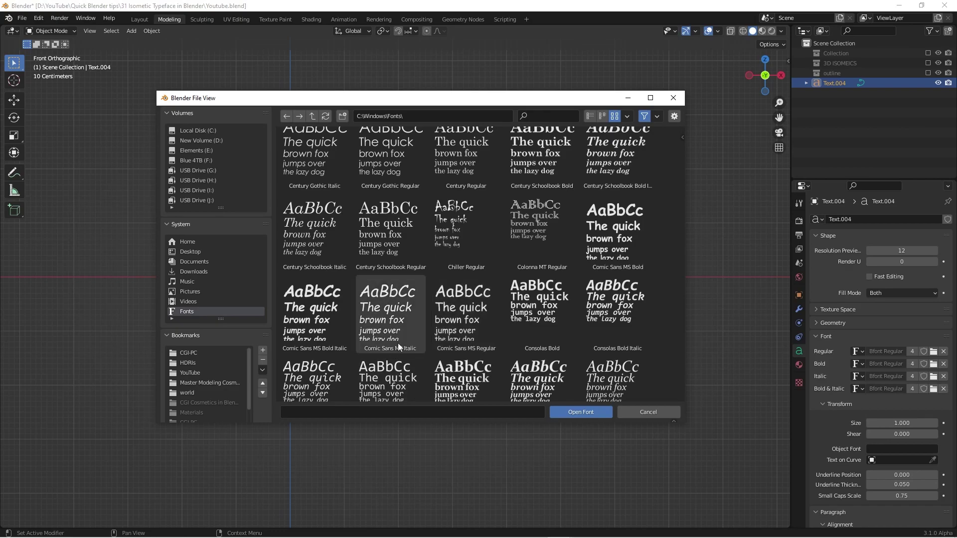
scroll(444, 322, "down", 2)
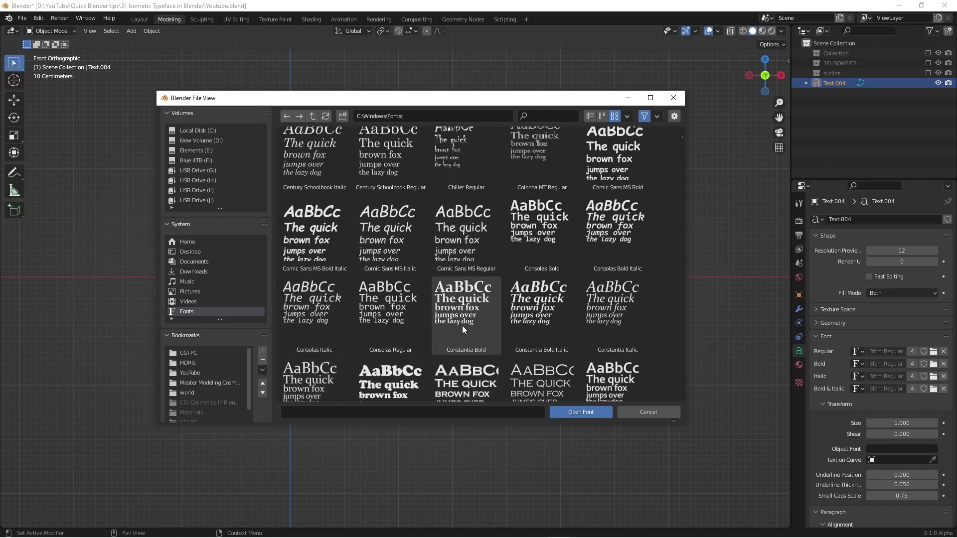
scroll(461, 328, "down", 3)
Step: Load SquarePeg-Regular.ttf from the E:\CGI-PC\fonts folder as the text's regular font
left_click(199, 355)
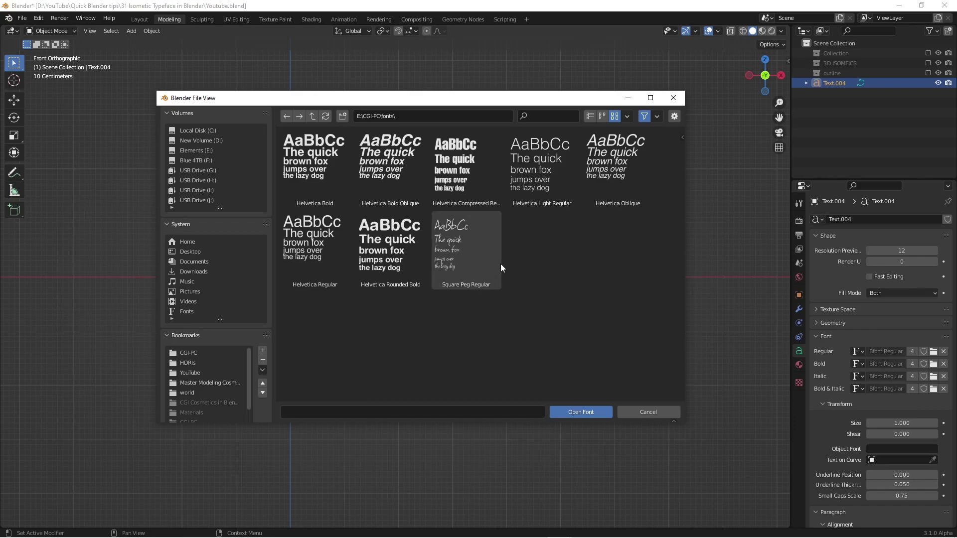
left_click(454, 252)
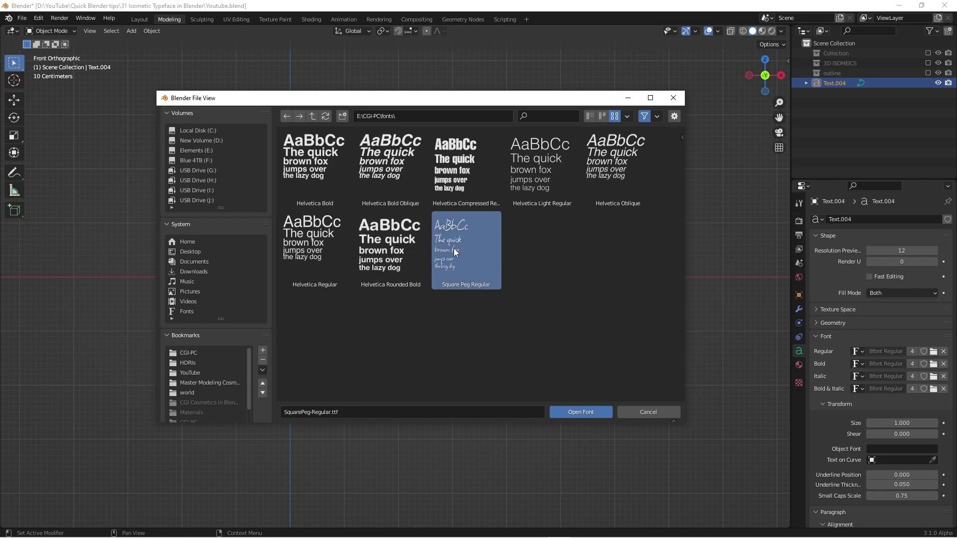
left_click(573, 412)
Step: Examine the handwritten letter shapes of the "3D Typeface" text up close and in front view
scroll(334, 271, "up", 5)
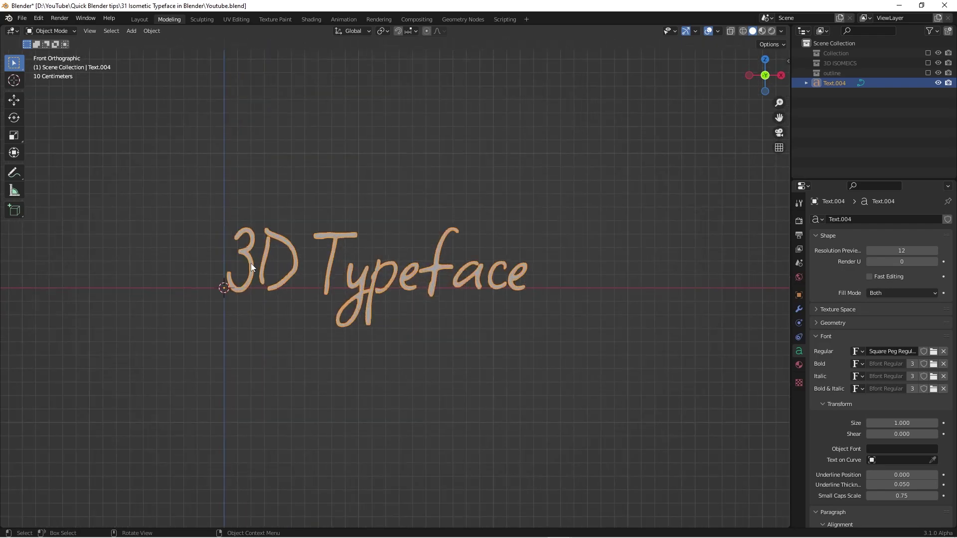
scroll(315, 282, "up", 2)
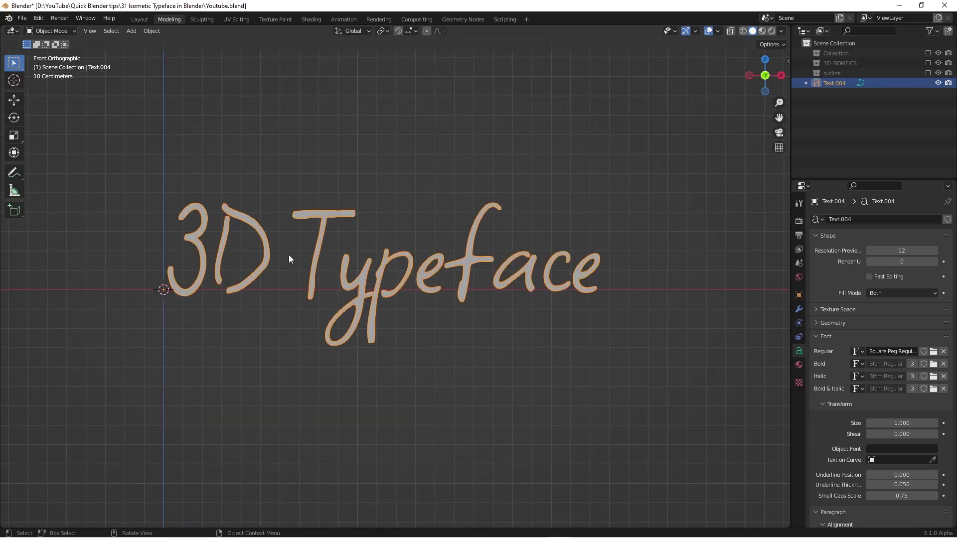
scroll(622, 307, "down", 3)
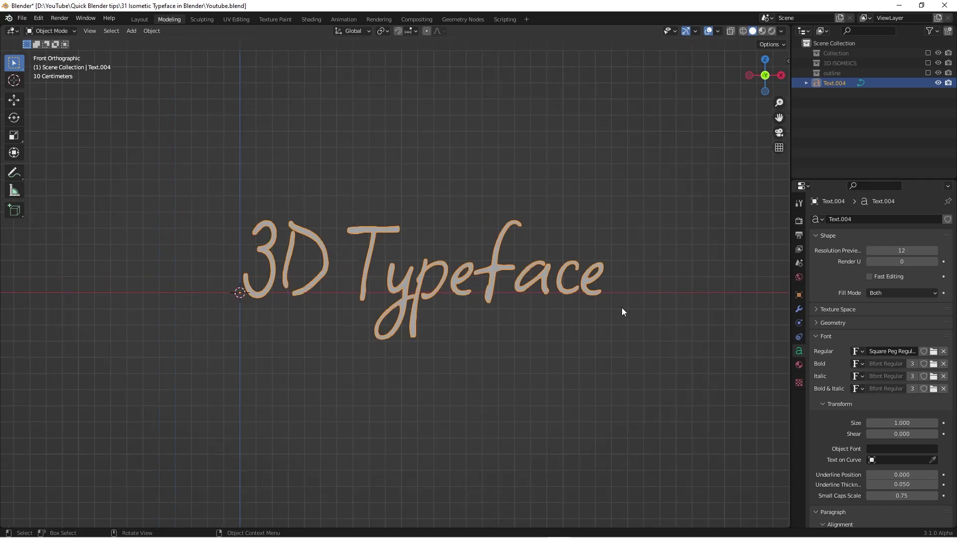
mouse_move(400, 260)
middle_mouse_down()
mouse_move(475, 306)
mouse_move(370, 295)
mouse_move(392, 246)
middle_mouse_up()
key("KP_1")
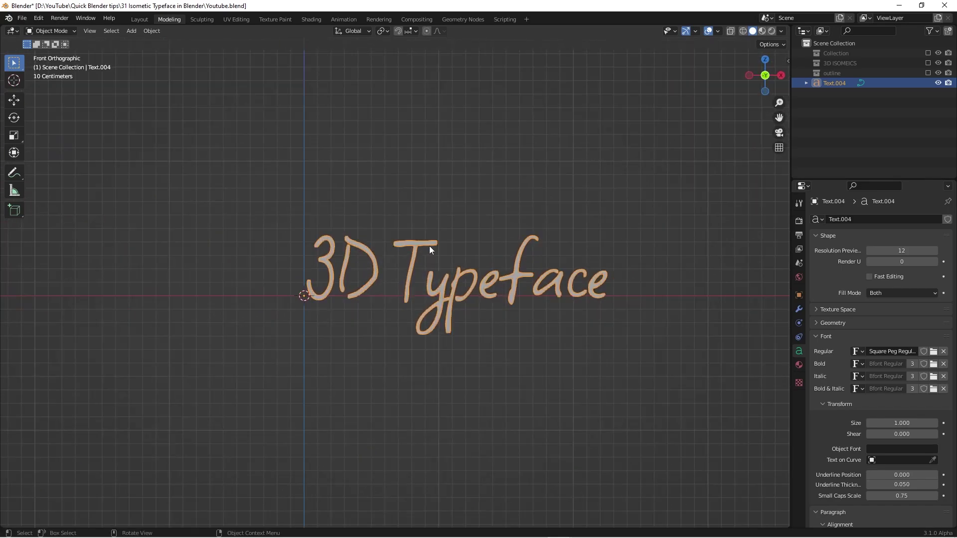
scroll(546, 261, "down", 2)
middle_click_drag(486, 265, 424, 301, "shift")
scroll(427, 298, "up", 2)
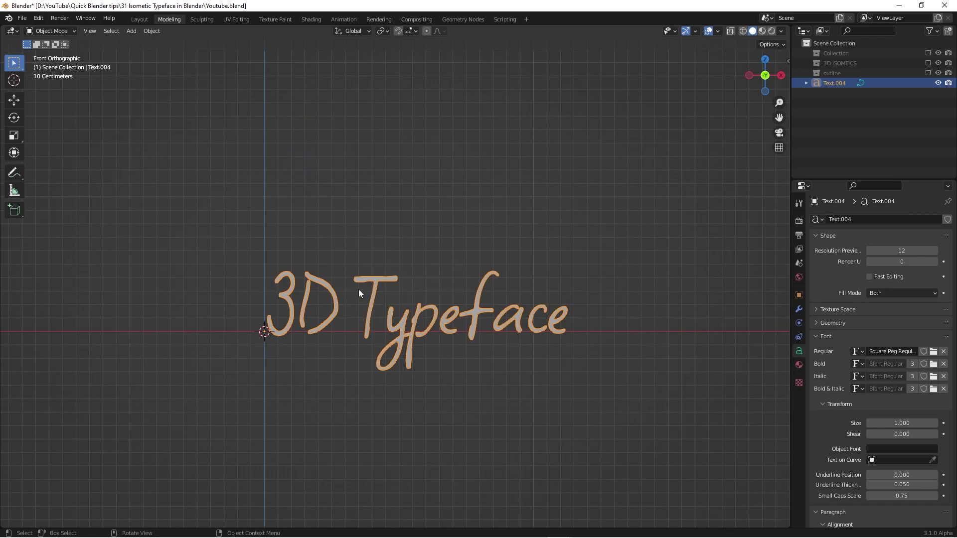
scroll(441, 304, "up", 1)
scroll(357, 250, "up", 1)
scroll(527, 329, "down", 2)
middle_click_drag(526, 324, 502, 263, "shift")
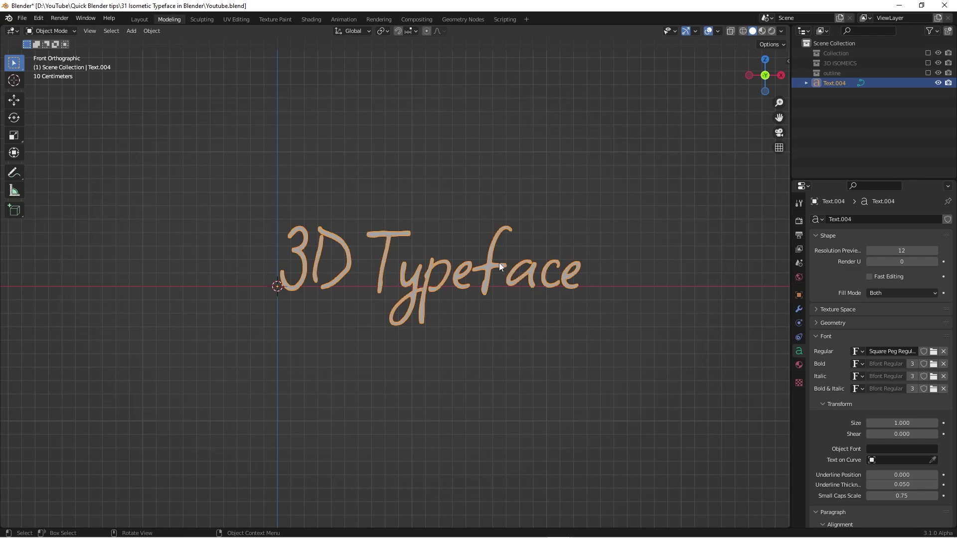
Step: Convert the "3D Typeface" text object to a mesh
right_click(530, 226)
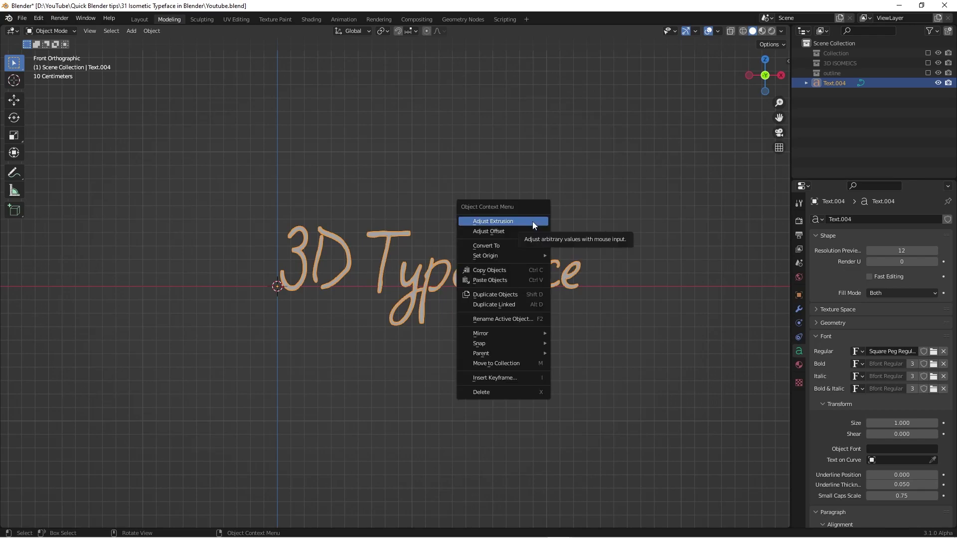
mouse_move(534, 244)
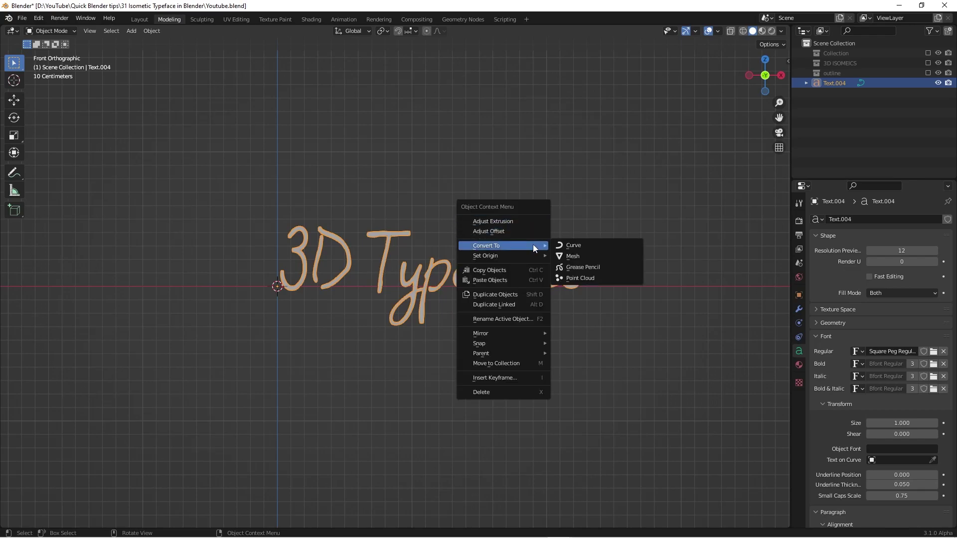
left_click(618, 258)
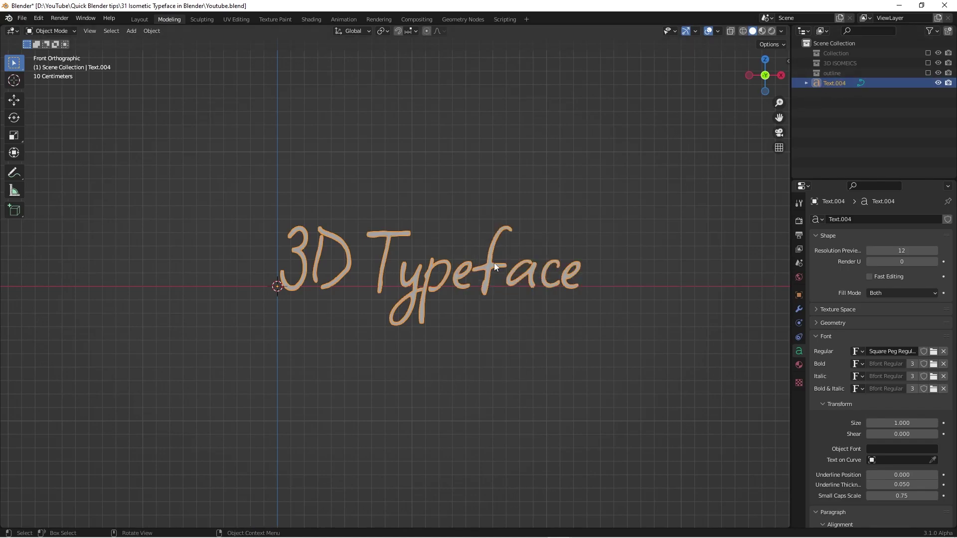
right_click(529, 225)
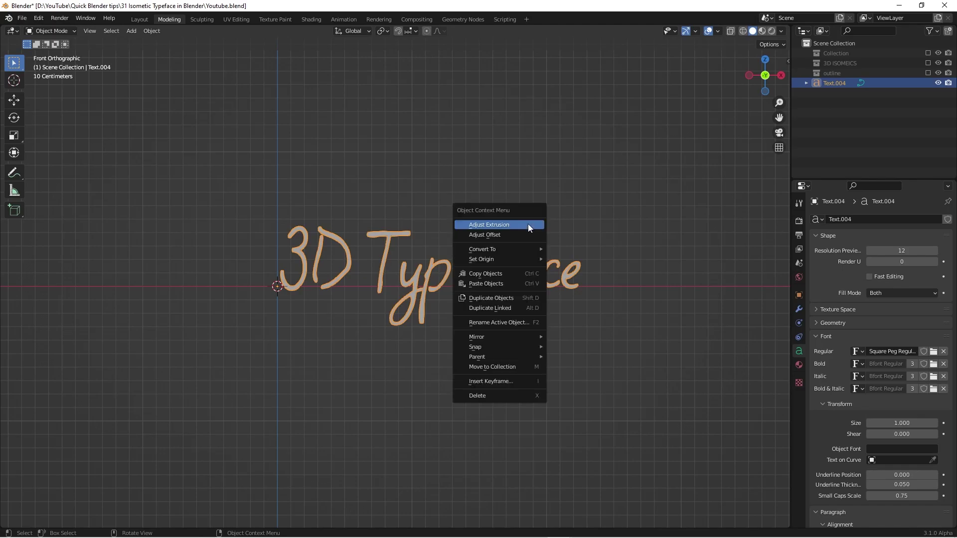
mouse_move(528, 253)
left_click(608, 259)
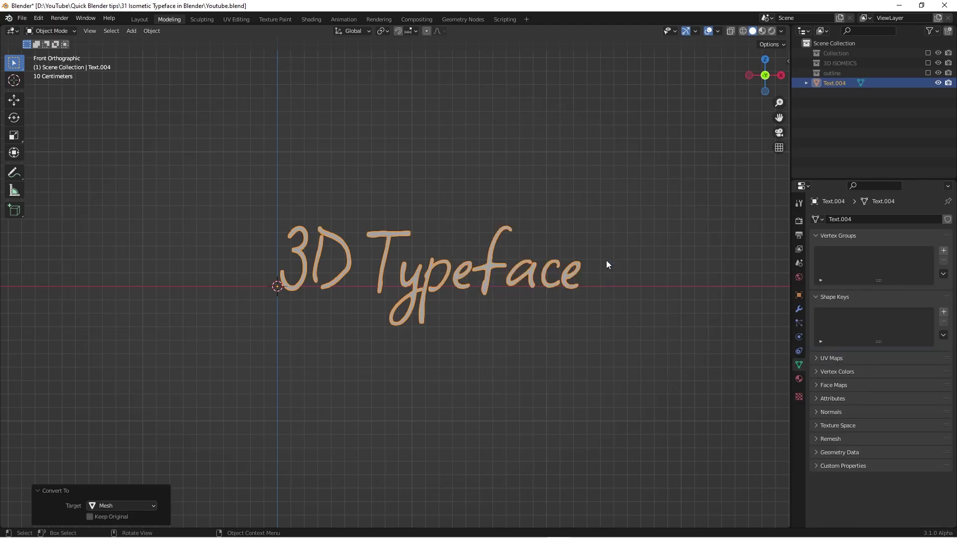
Step: Enter Edit Mode on the converted text and examine the vertices and triangulation across its letters
middle_click_drag(510, 268, 462, 239, "shift")
scroll(411, 223, "up", 3)
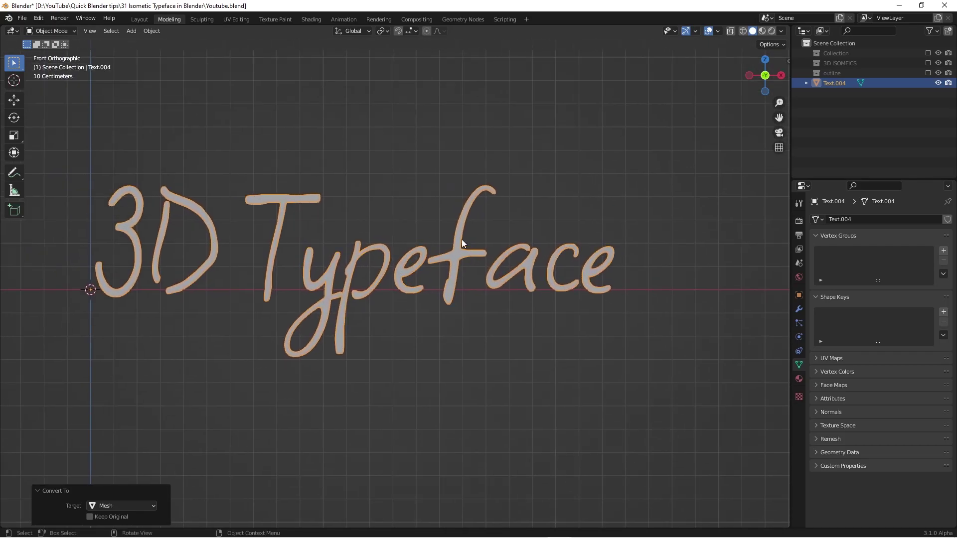
key("Tab")
scroll(304, 252, "up", 6)
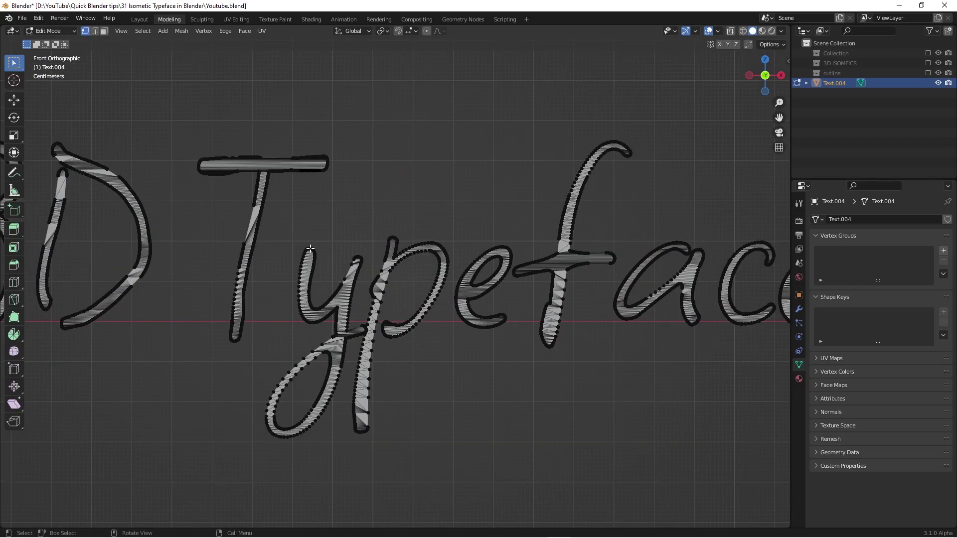
scroll(301, 259, "up", 5)
scroll(349, 220, "down", 7)
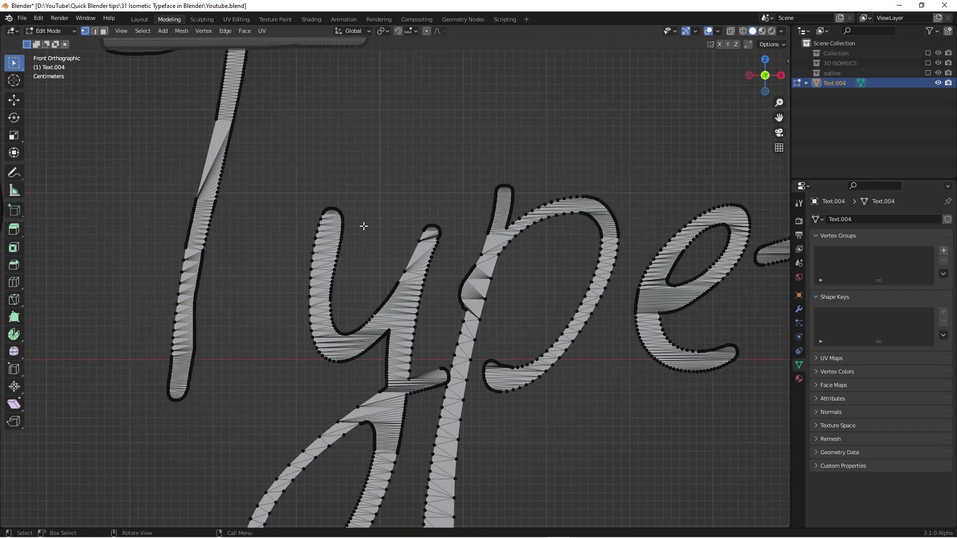
left_click_drag(393, 245, 477, 355)
scroll(471, 324, "down", 10)
scroll(363, 266, "up", 6)
left_click_drag(147, 186, 590, 383)
middle_click_drag(558, 377, 429, 367, "shift")
left_click_drag(437, 211, 651, 377)
left_click(507, 372)
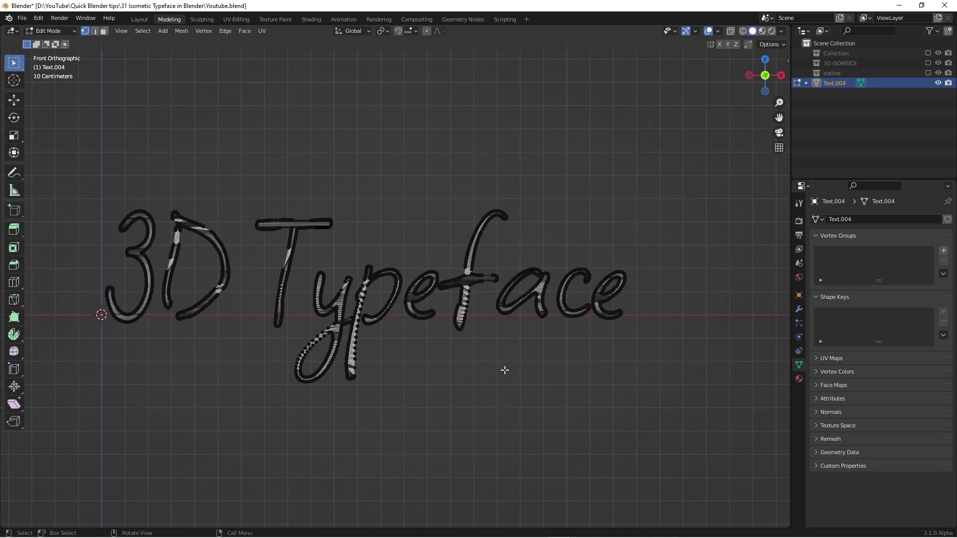
scroll(498, 370, "down", 2)
scroll(430, 362, "up", 3)
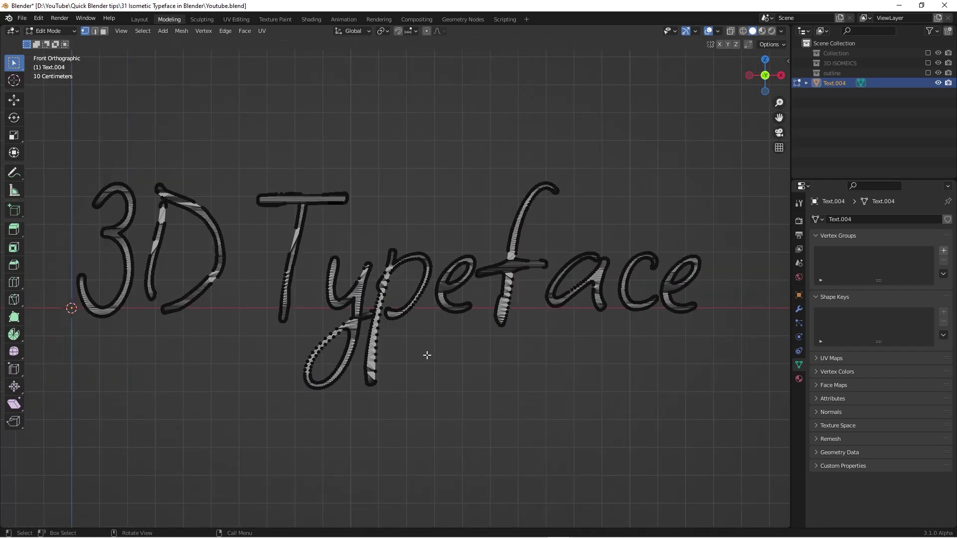
scroll(452, 347, "down", 3)
Step: Select the entire text mesh and simplify it with a Limited Dissolve at a 5° max angle
key("a")
left_click(447, 219)
key("a")
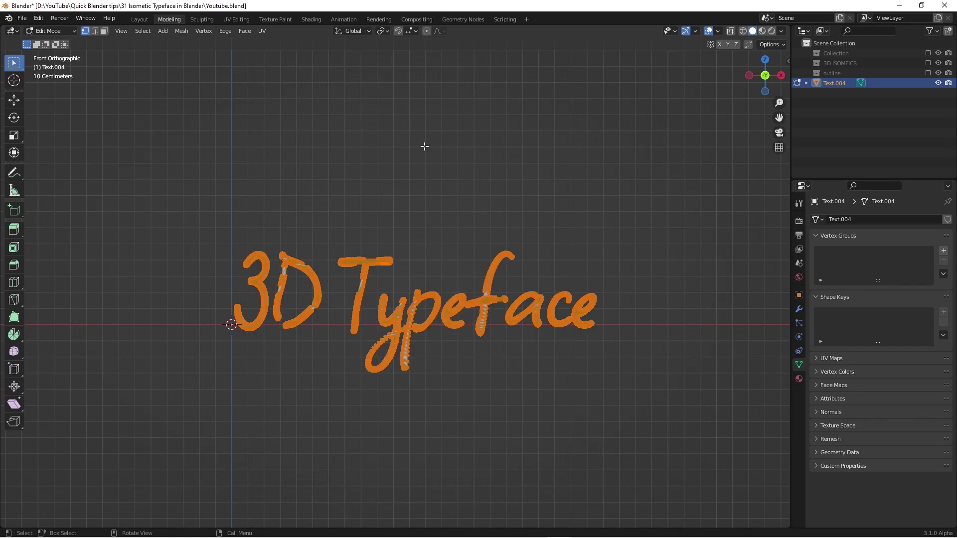
key("F3")
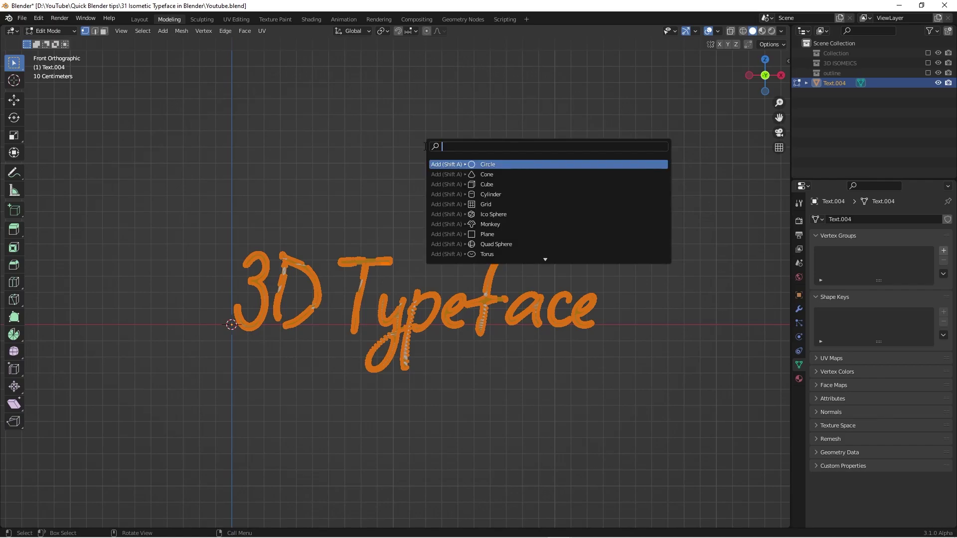
type("limted")
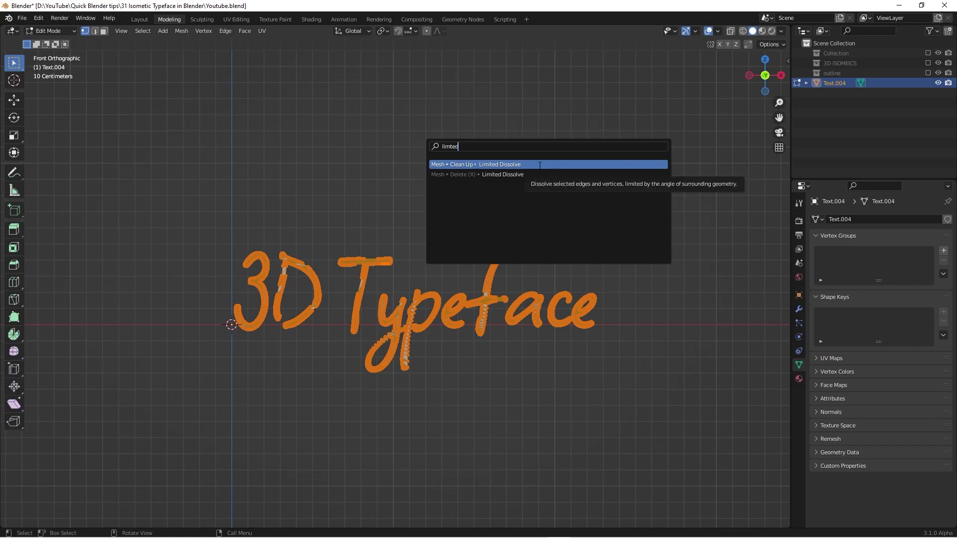
left_click(540, 165)
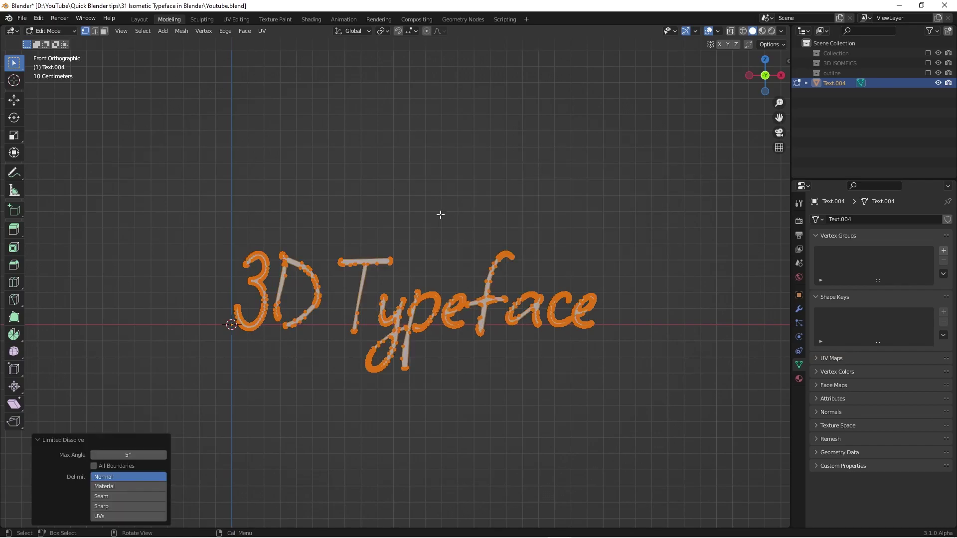
Step: Examine the dissolved outlines of the 3 and the D up close for their remaining vertices
scroll(348, 276, "up", 5)
scroll(78, 242, "up", 3)
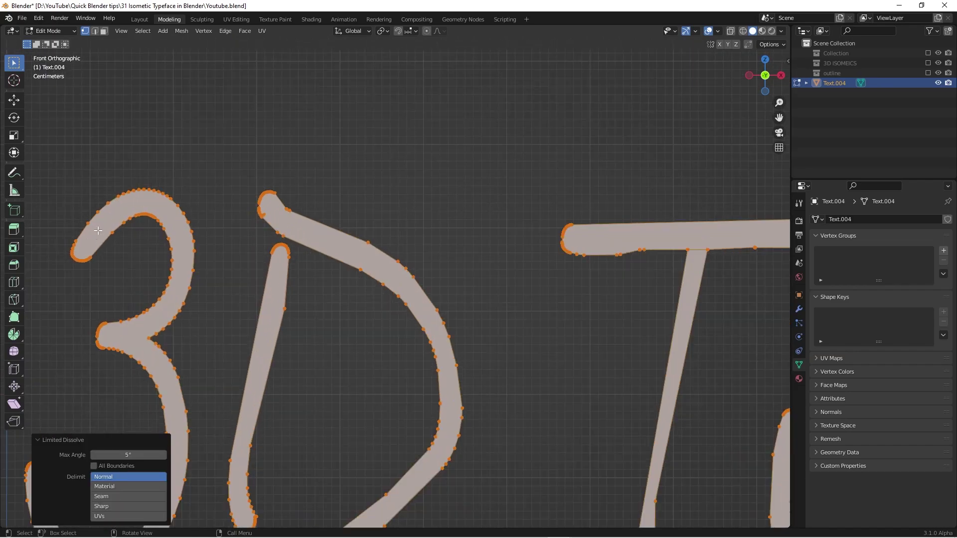
scroll(94, 341, "up", 4)
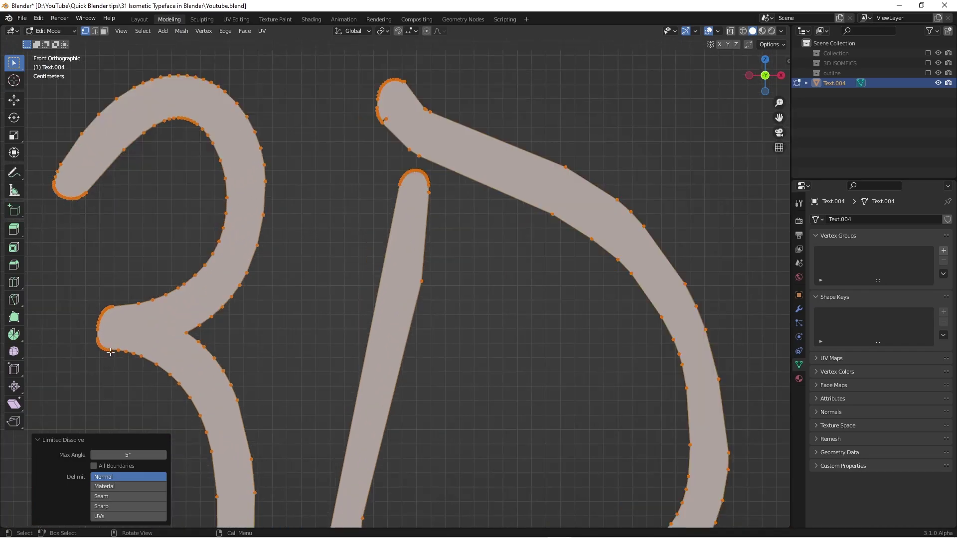
scroll(368, 249, "down", 5)
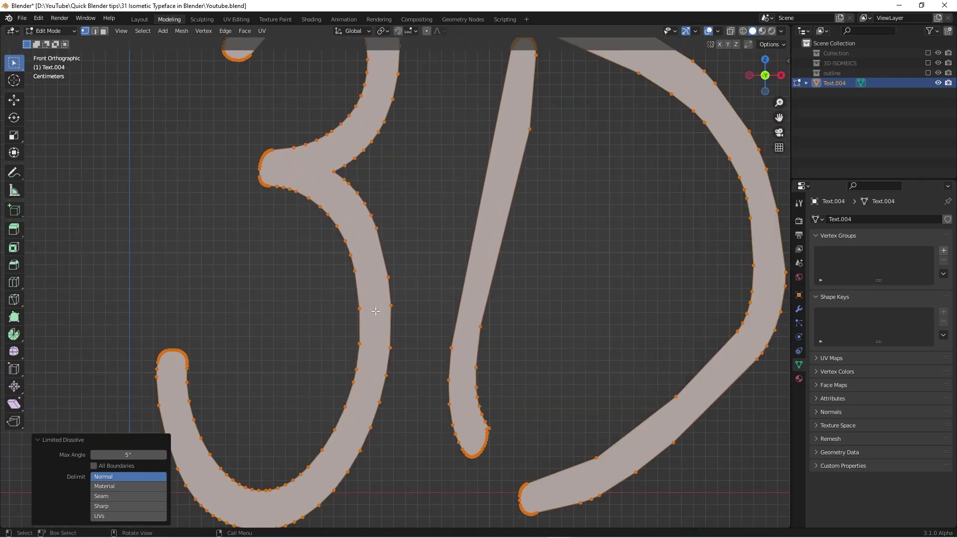
scroll(349, 384, "up", 1)
scroll(438, 305, "down", 5)
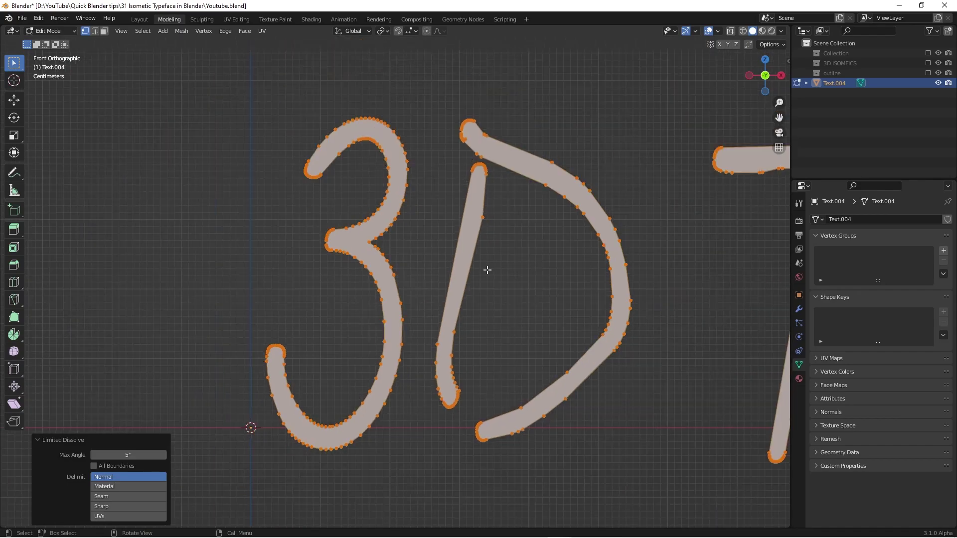
scroll(560, 247, "down", 5)
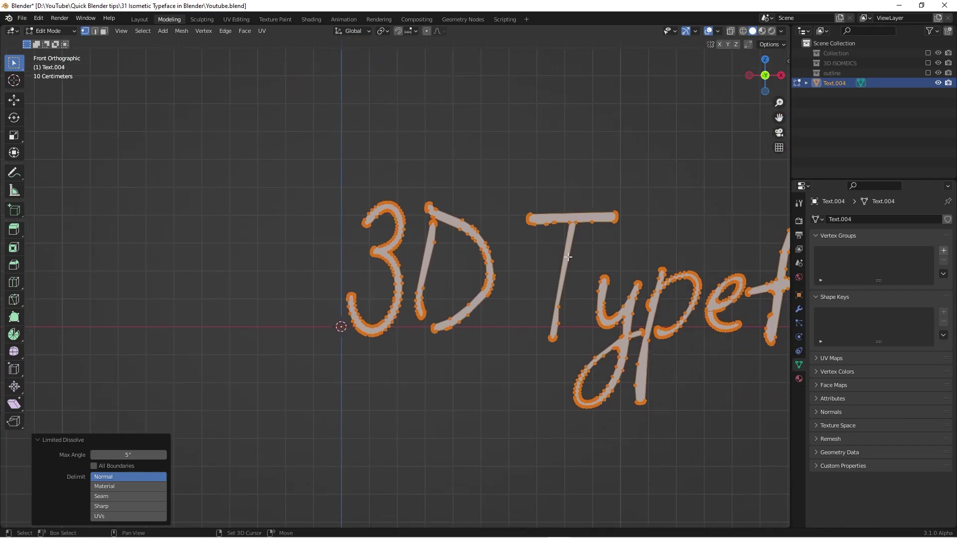
Step: Extrude the whole text mesh about 0.11 m along the Y axis in top view and return to Object Mode
middle_click_drag(509, 254, 488, 276)
key("KP_7")
middle_click_drag(469, 233, 438, 328, "shift")
key("e")
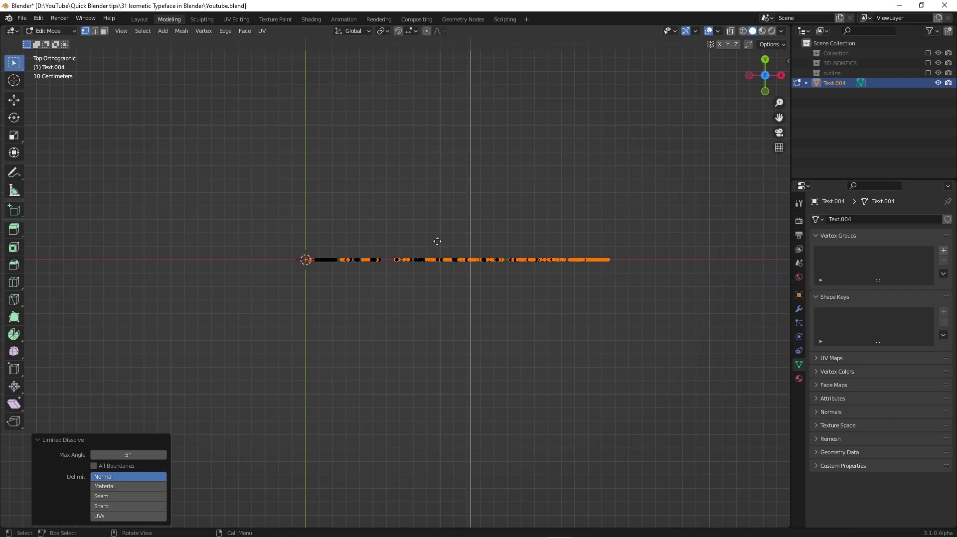
key("y")
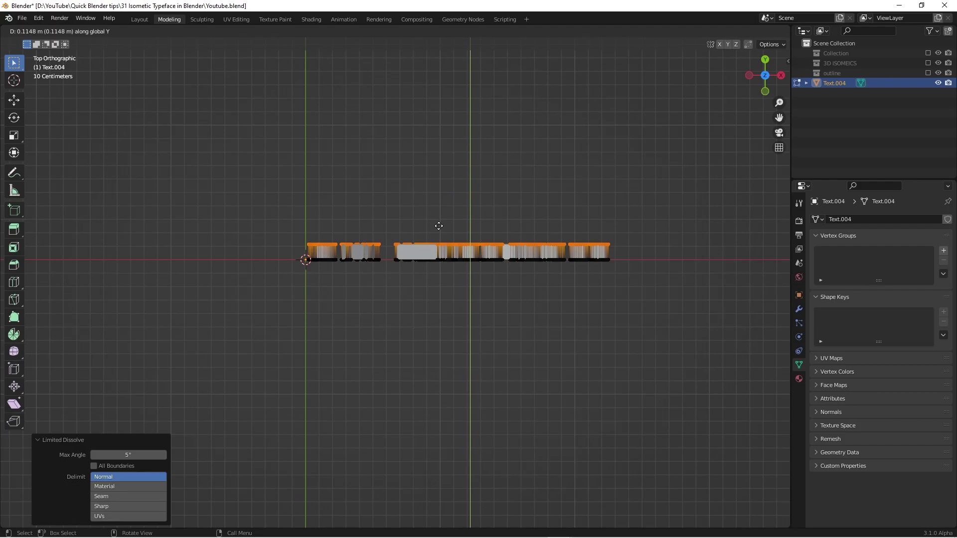
left_click(439, 227)
scroll(441, 234, "up", 6)
scroll(449, 254, "down", 3)
key("Tab")
Step: Examine the depth and side walls of the extruded letters from several angles
middle_click_drag(469, 259, 514, 209)
scroll(424, 319, "up", 5)
middle_click_drag(354, 294, 496, 233)
scroll(353, 249, "up", 5)
scroll(359, 241, "down", 3)
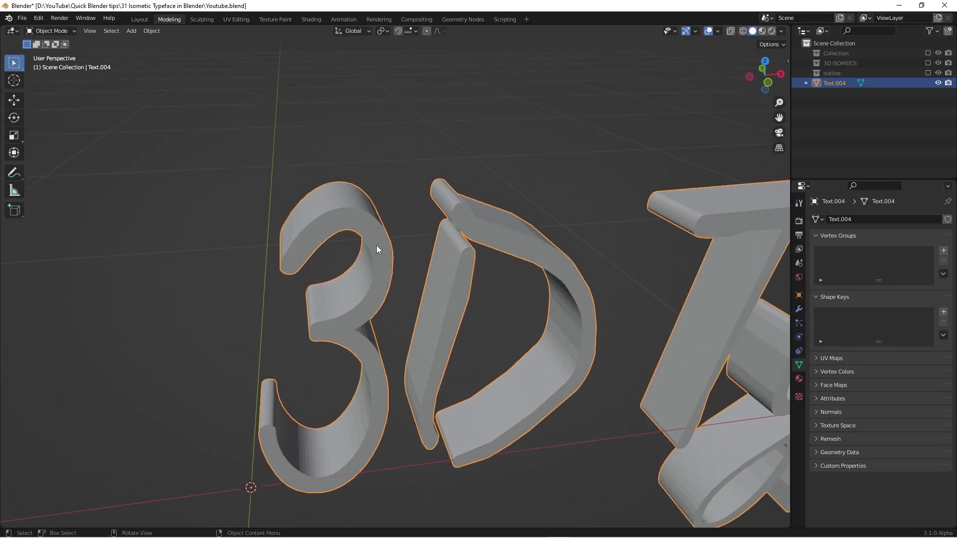
scroll(376, 245, "down", 8)
middle_click_drag(417, 251, 515, 231)
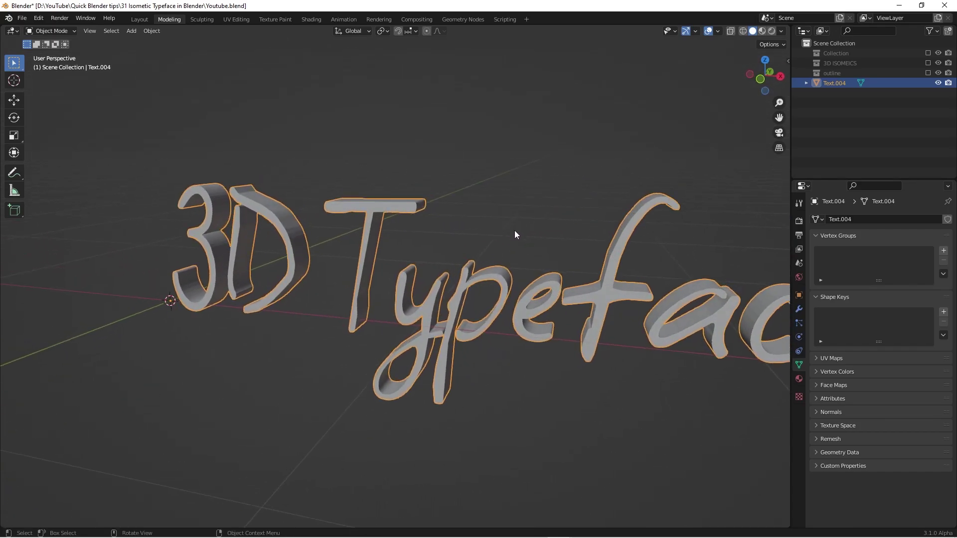
Step: Examine the D and T outlines from the front and the inner curves of the 3 up close
key("KP_1")
scroll(220, 232, "up", 4)
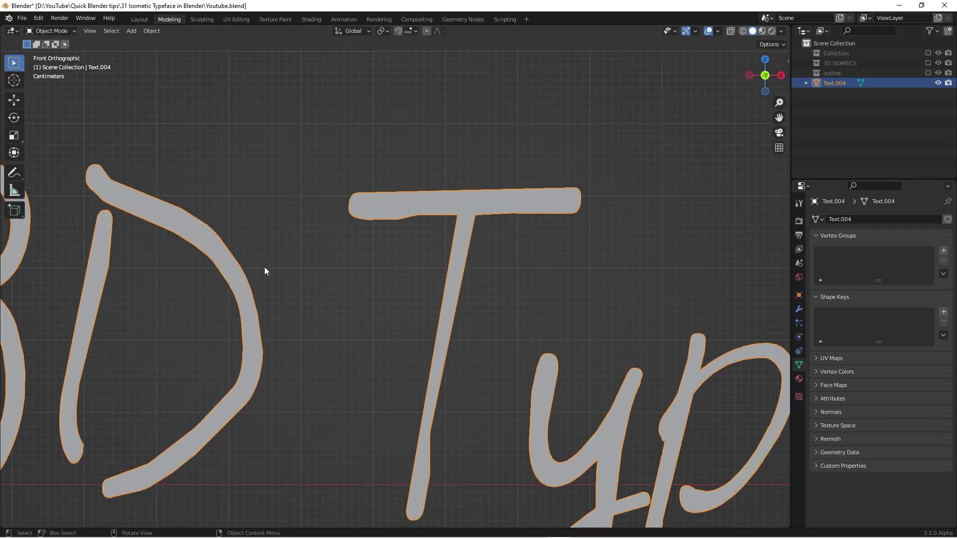
middle_click_drag(263, 270, 475, 251, "shift")
middle_click_drag(218, 232, 360, 256)
scroll(309, 253, "down", 1)
middle_click_drag(360, 256, 500, 277, "shift")
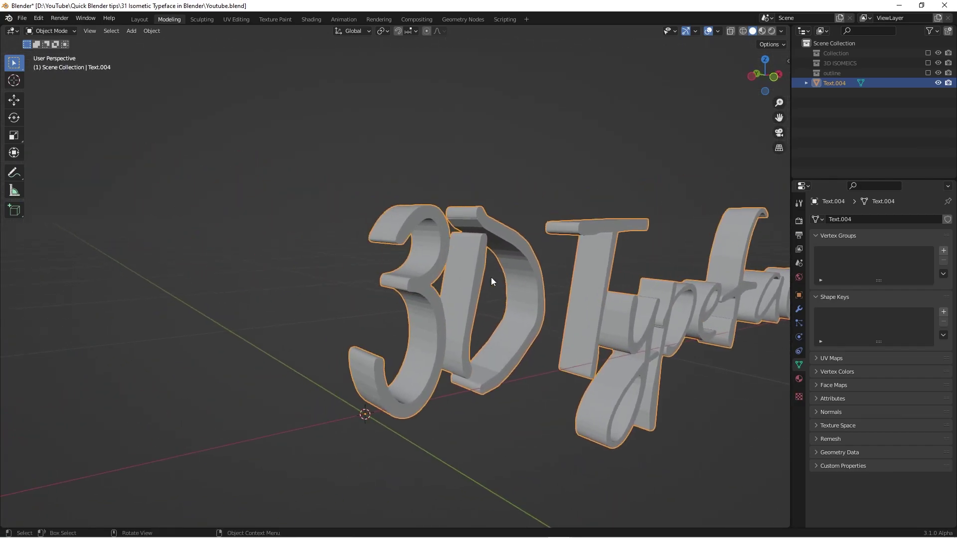
scroll(414, 235, "up", 6)
middle_click_drag(413, 235, 441, 216)
scroll(477, 191, "up", 3)
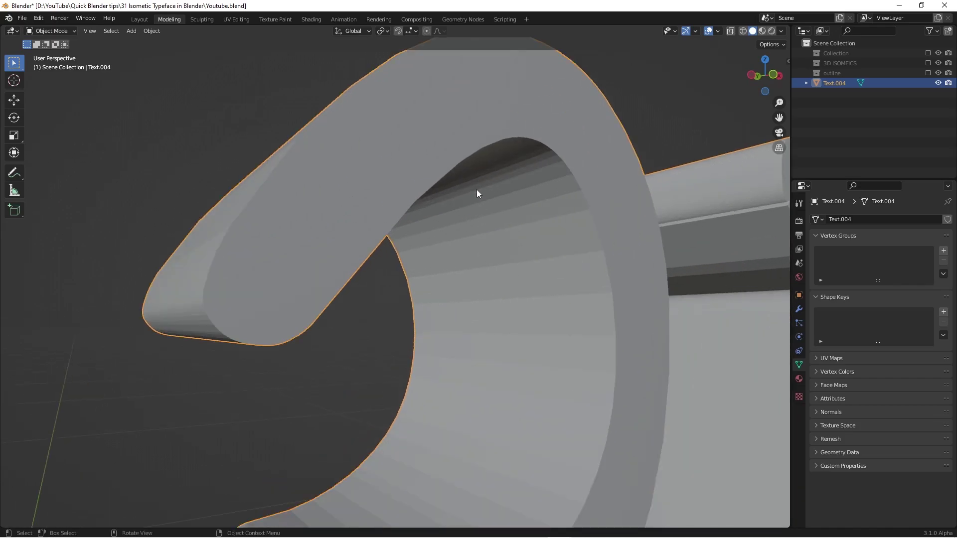
scroll(473, 232, "down", 5)
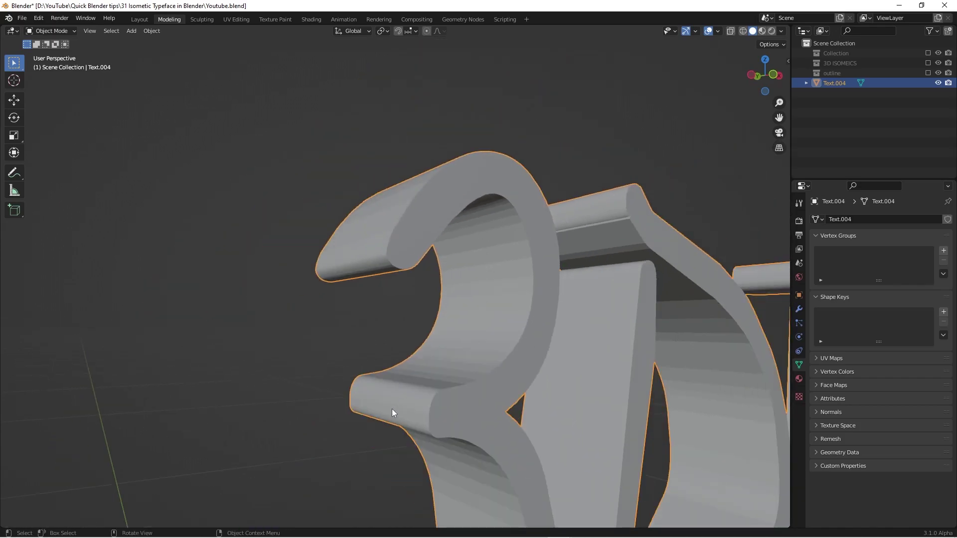
scroll(494, 313, "down", 3)
middle_click_drag(495, 313, 420, 231, "shift")
scroll(421, 231, "down", 2)
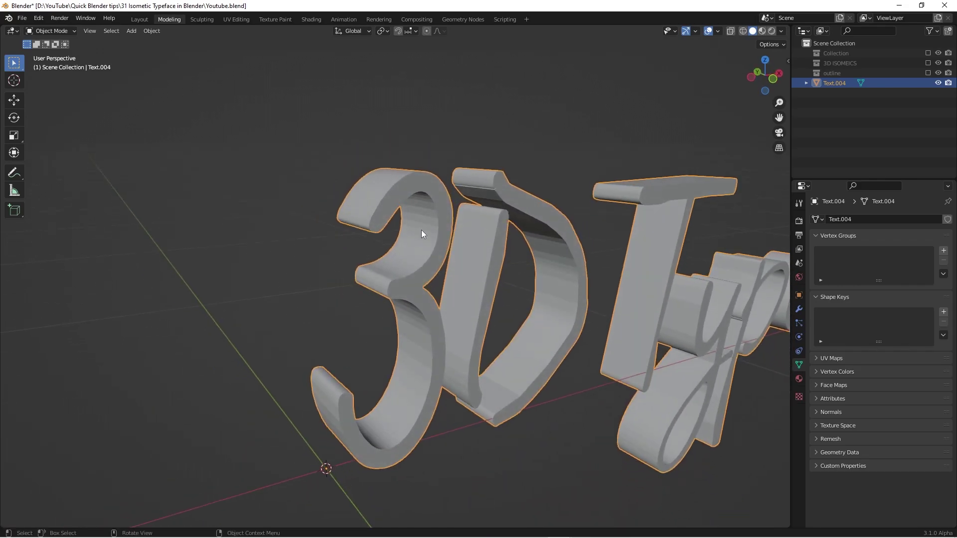
Step: Try smooth shading on the extruded text and return it to flat shading
right_click(421, 229)
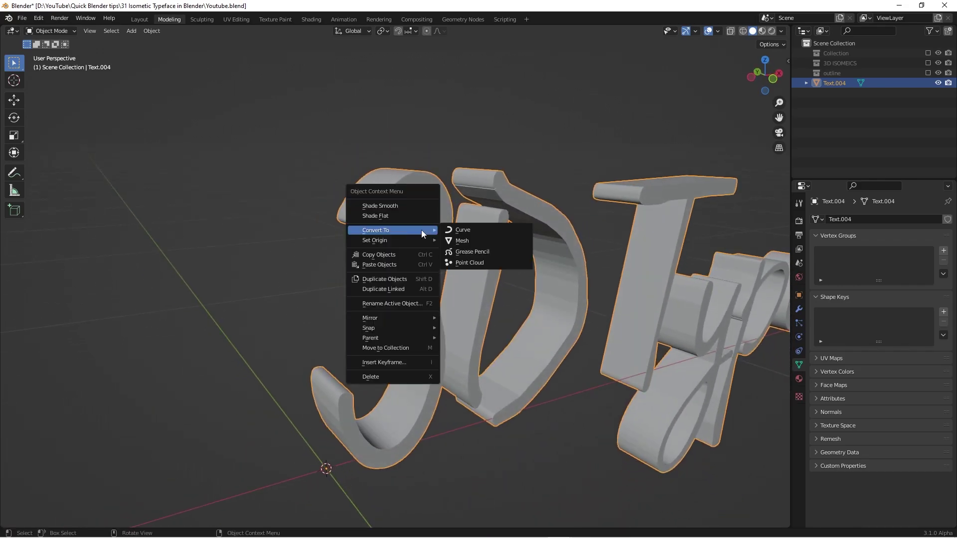
left_click(399, 209)
scroll(415, 203, "up", 5)
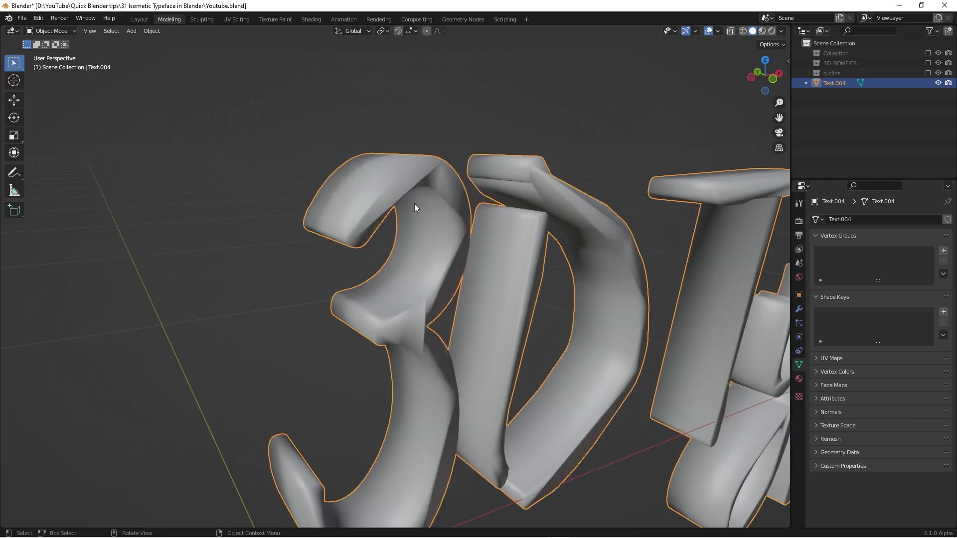
middle_click_drag(399, 346, 419, 241)
right_click(419, 242)
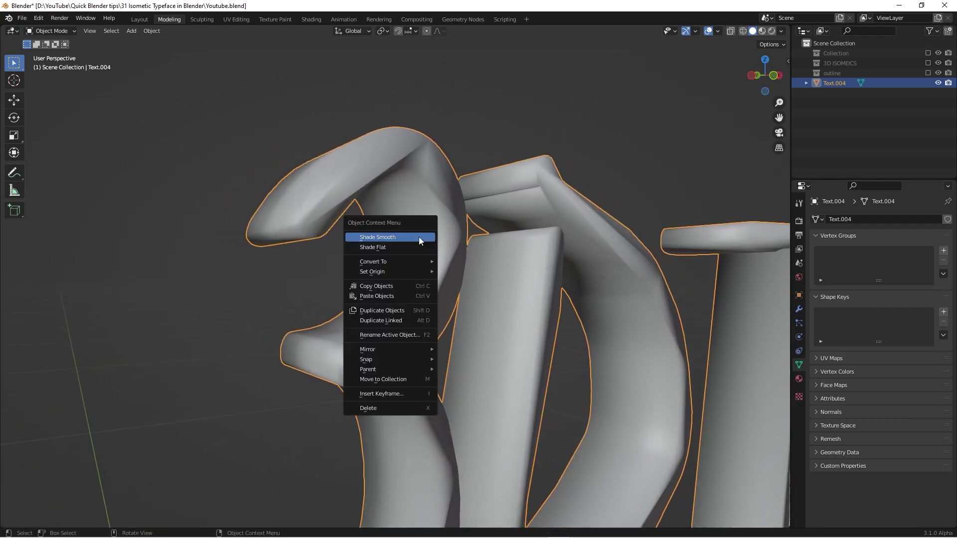
left_click(407, 253)
scroll(427, 248, "down", 3)
middle_click_drag(451, 252, 444, 261)
scroll(504, 209, "down", 2)
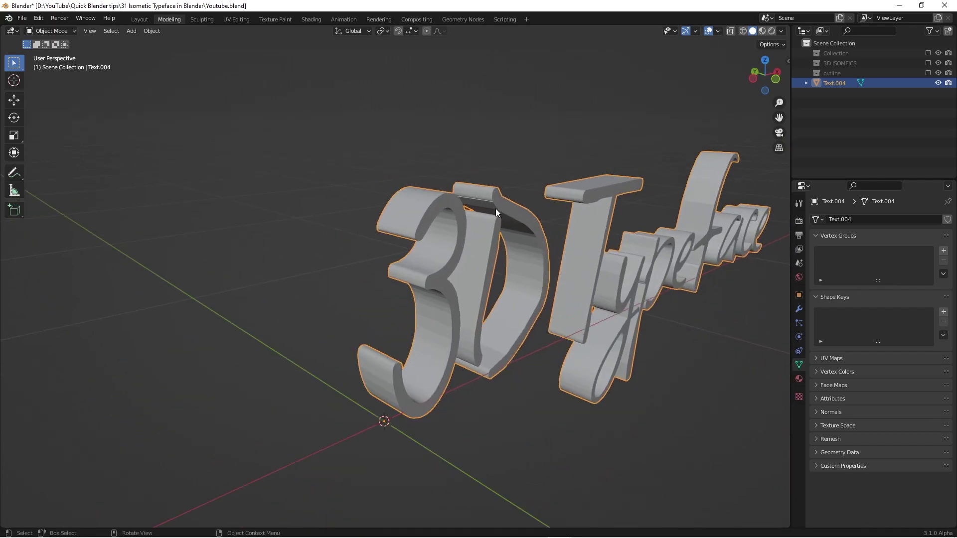
Step: In front view with X-ray on, separate all the letters of the word "Typeface" into their own object and return to Object Mode
key("KP_1")
middle_click_drag(496, 207, 279, 193, "shift")
scroll(279, 193, "down", 2)
scroll(367, 204, "up", 2)
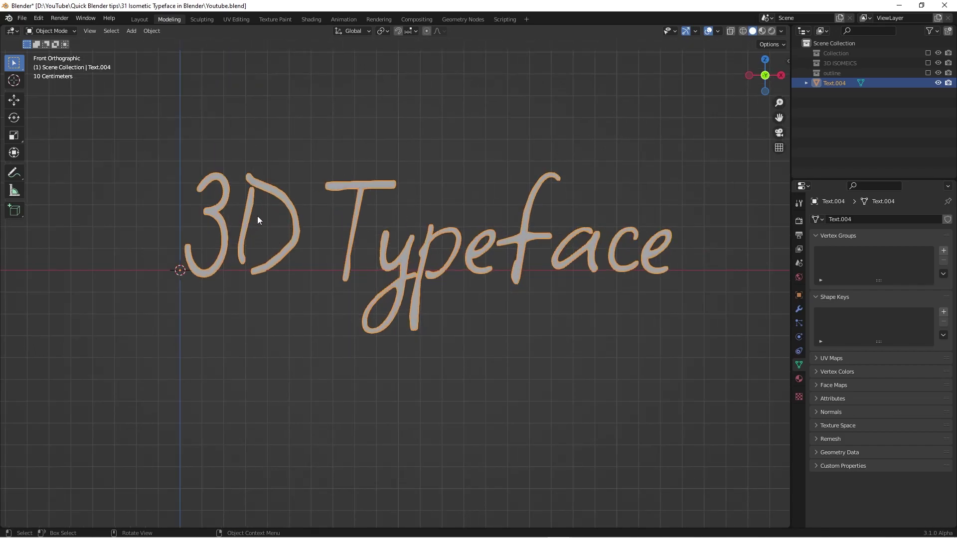
scroll(569, 258, "down", 2)
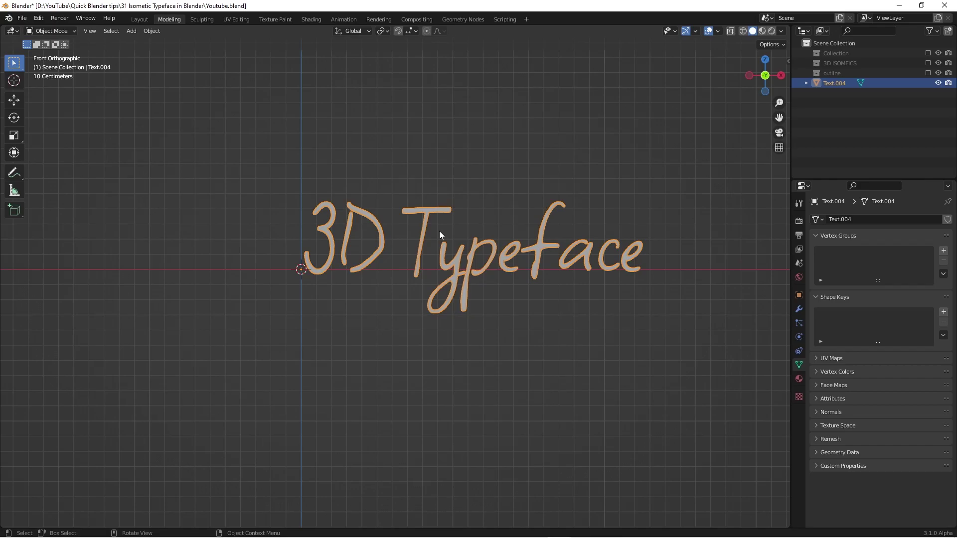
key("Tab")
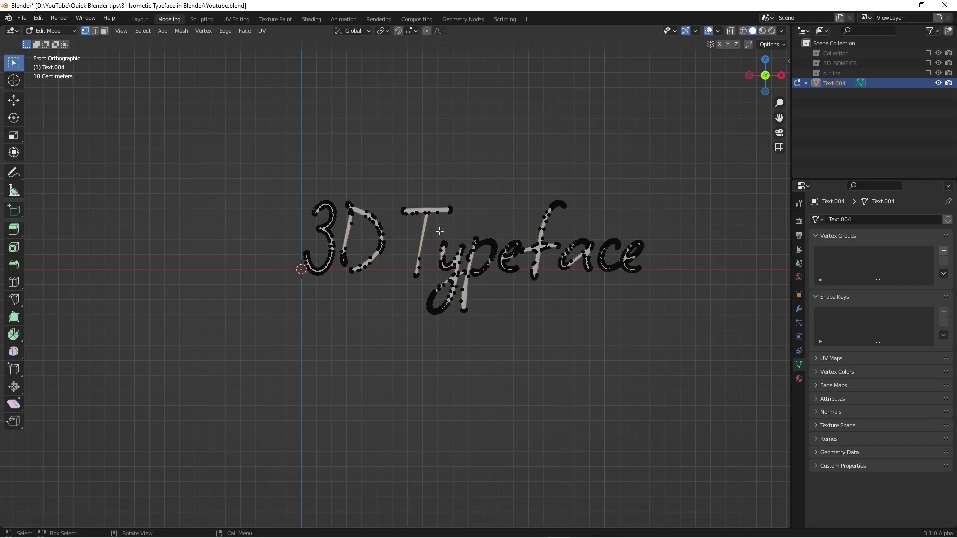
key("alt+z")
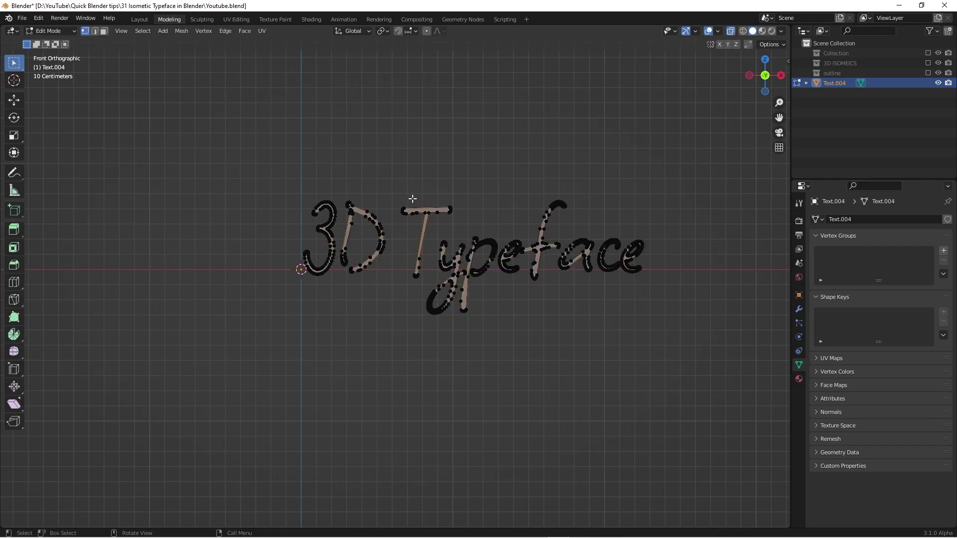
left_click_drag(397, 173, 702, 357)
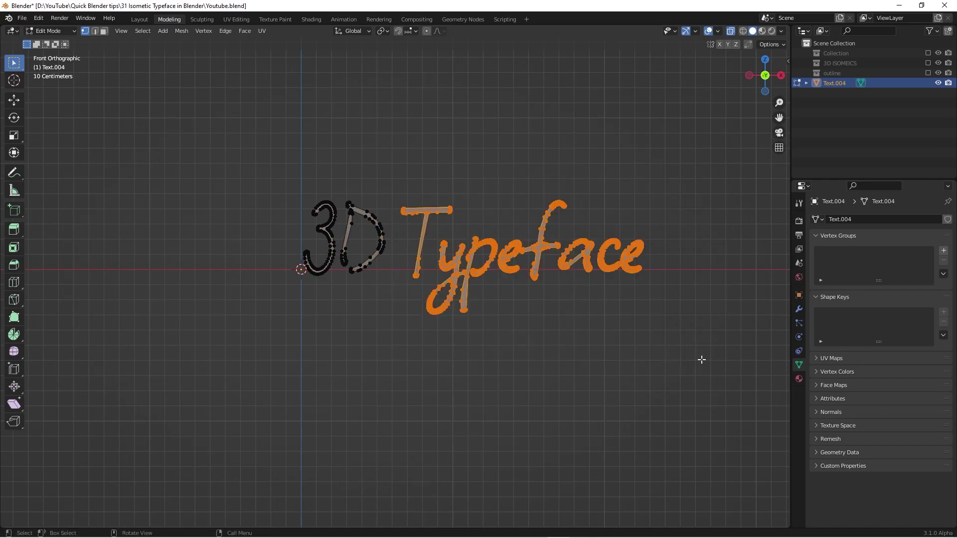
key("p")
left_click(622, 315)
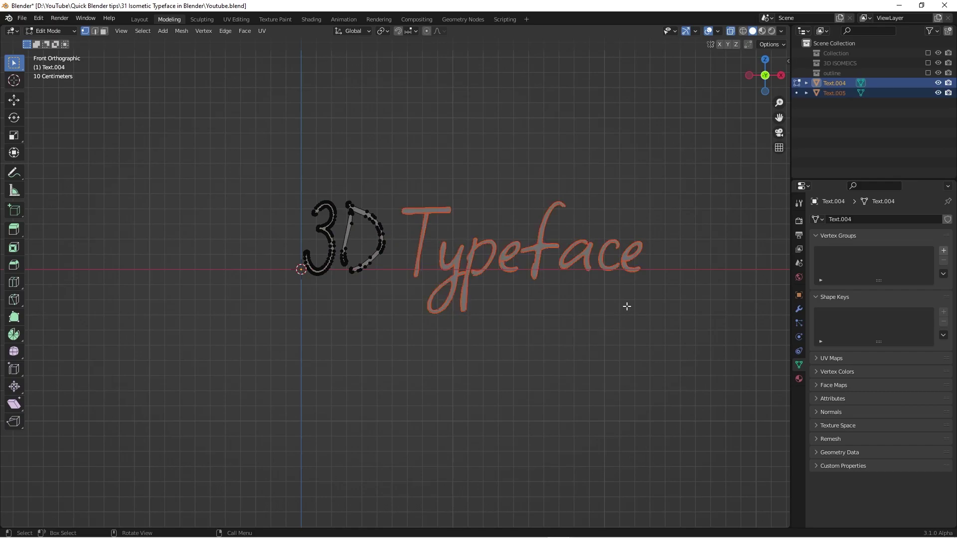
key("Tab")
Step: Check which of the two separated objects holds "3D" and which holds "Typeface"
left_click(840, 94)
left_click(840, 82)
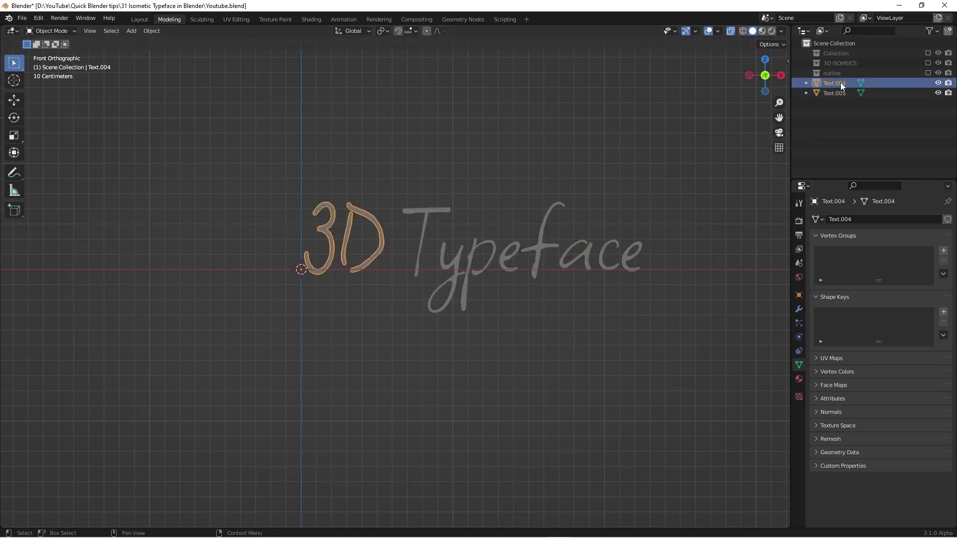
left_click(842, 95)
left_click(841, 82)
left_click(837, 92)
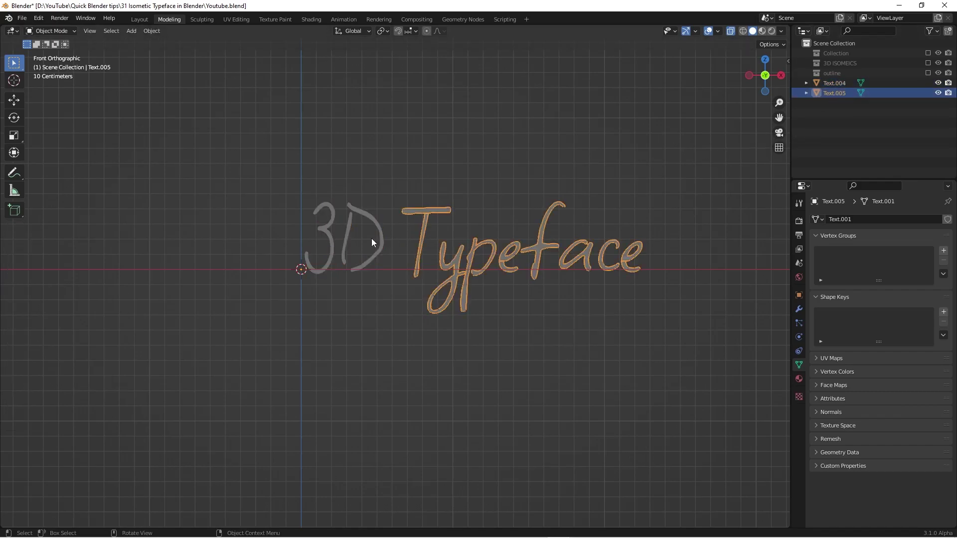
Step: Enter Edit Mode on the "3D" object and select all the geometry of the 3
scroll(337, 232, "up", 2)
left_click(362, 219)
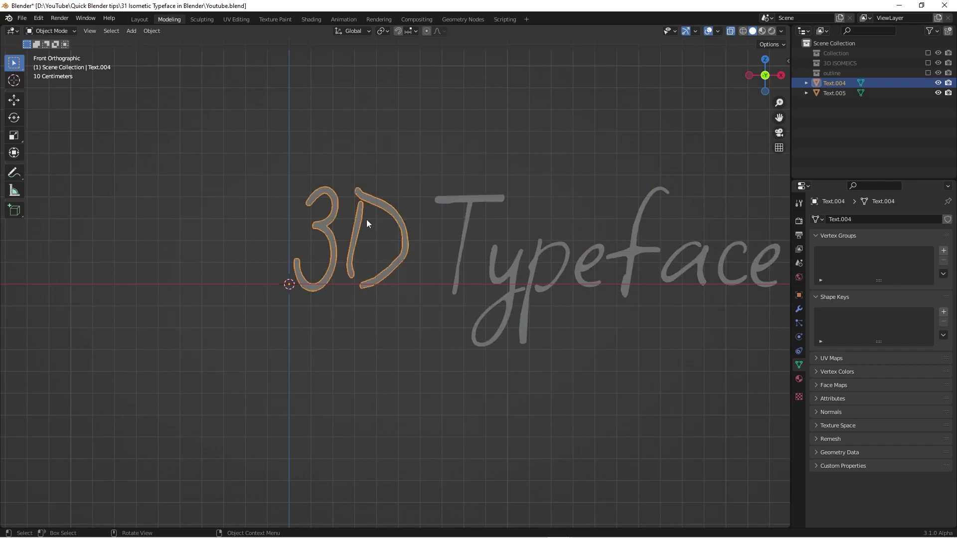
scroll(366, 220, "up", 3)
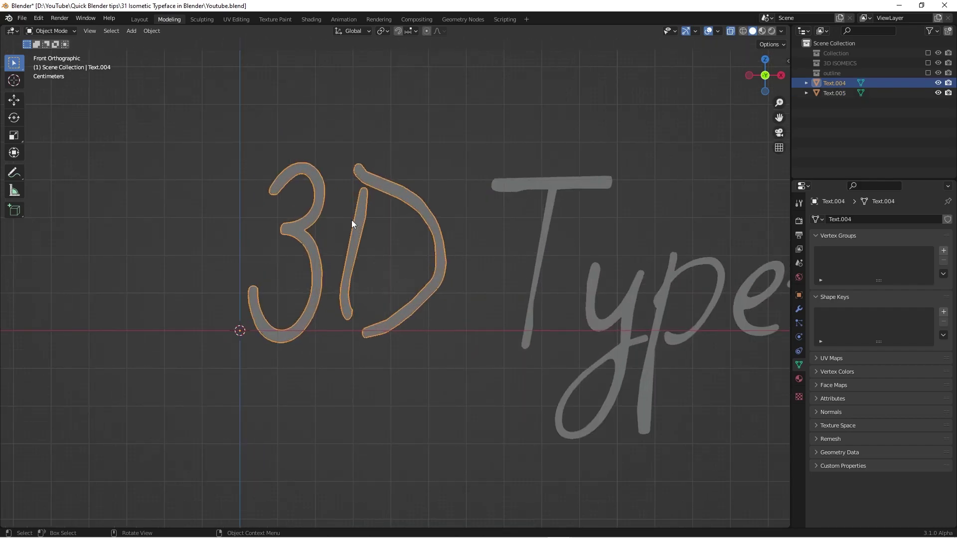
key("Tab")
middle_click_drag(353, 220, 376, 232)
left_click_drag(202, 83, 373, 419)
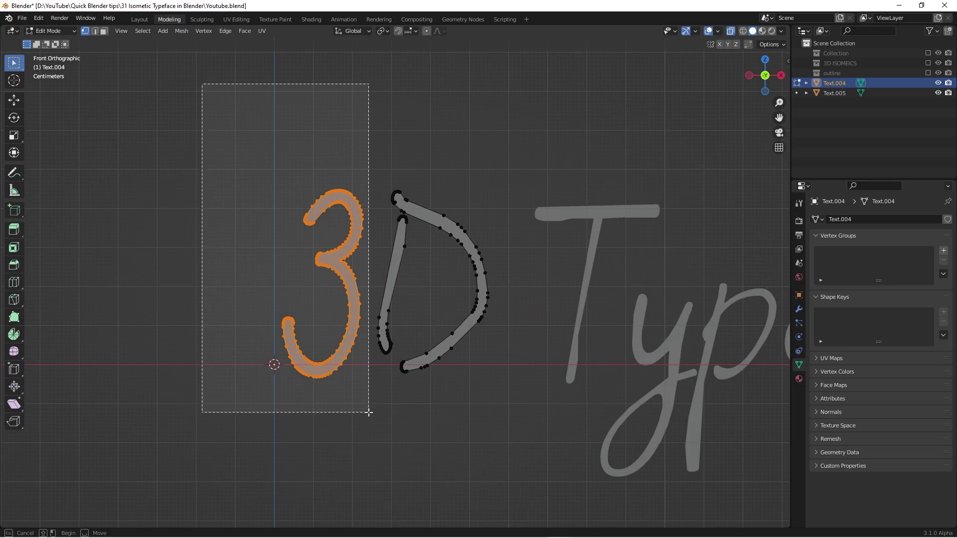
middle_click_drag(391, 374, 436, 423)
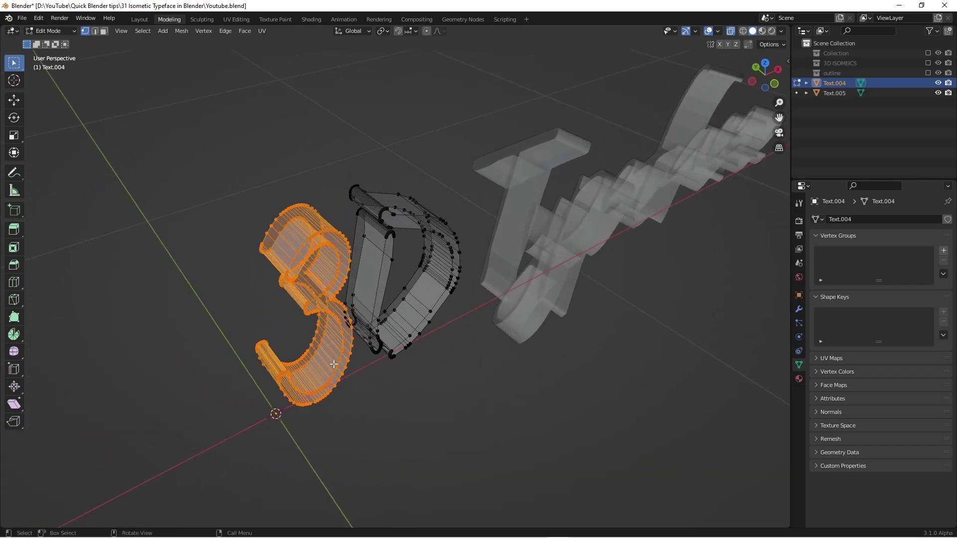
scroll(308, 238, "up", 2)
middle_click_drag(309, 239, 331, 348)
Step: In top view with edge selection, deselect the side edges of the 3, keeping its front and back outlines selected
key("KP_7")
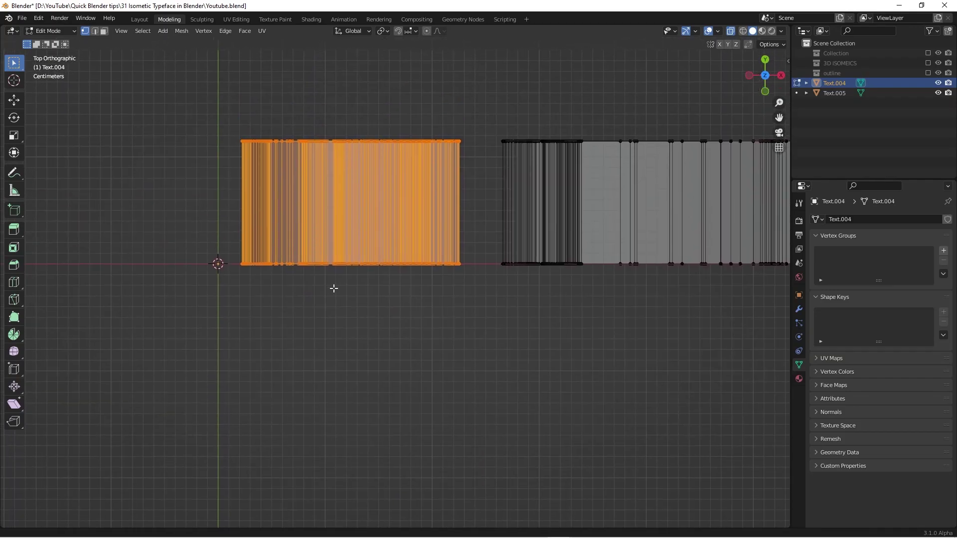
left_click(94, 31)
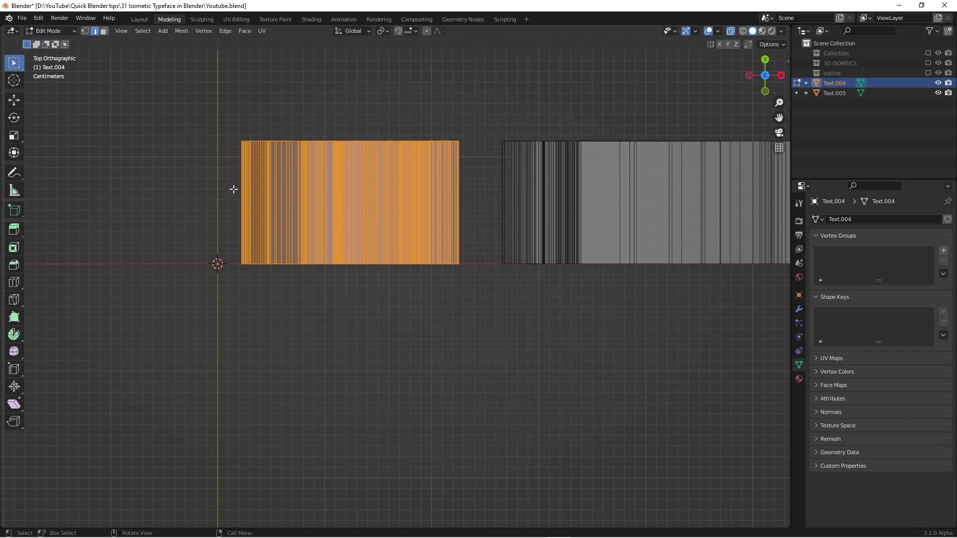
key("b")
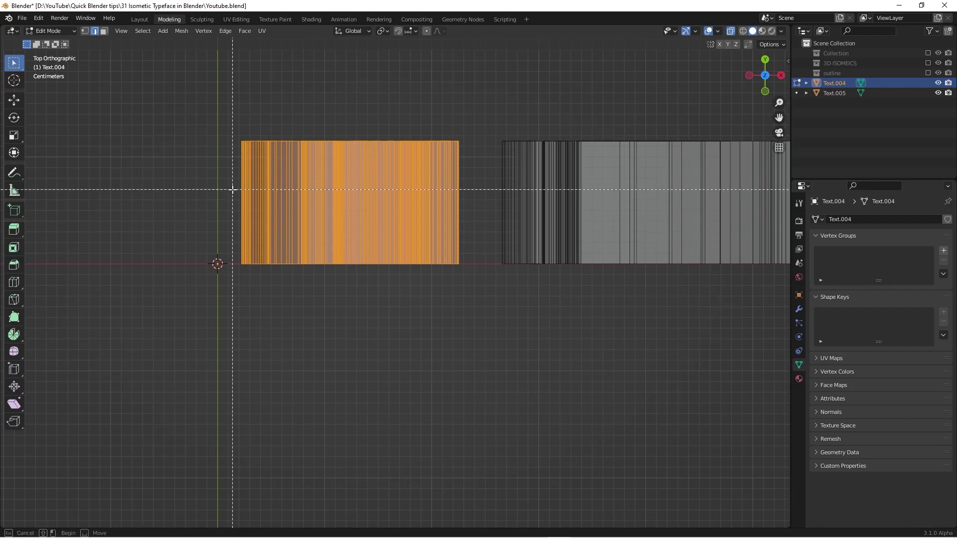
left_click_drag(223, 188, 472, 207)
Step: Examine the edge selection on the front and back faces of the 3 from several angles
middle_click_drag(424, 218, 398, 215)
mouse_move(371, 261)
middle_mouse_down()
mouse_move(357, 240)
mouse_move(363, 245)
middle_mouse_up()
scroll(363, 246, "down", 3)
scroll(398, 294, "up", 3)
middle_click_drag(424, 300, 423, 214)
scroll(425, 267, "down", 2)
middle_click_drag(425, 269, 370, 238, "shift")
scroll(379, 209, "down", 2)
scroll(348, 210, "up", 2)
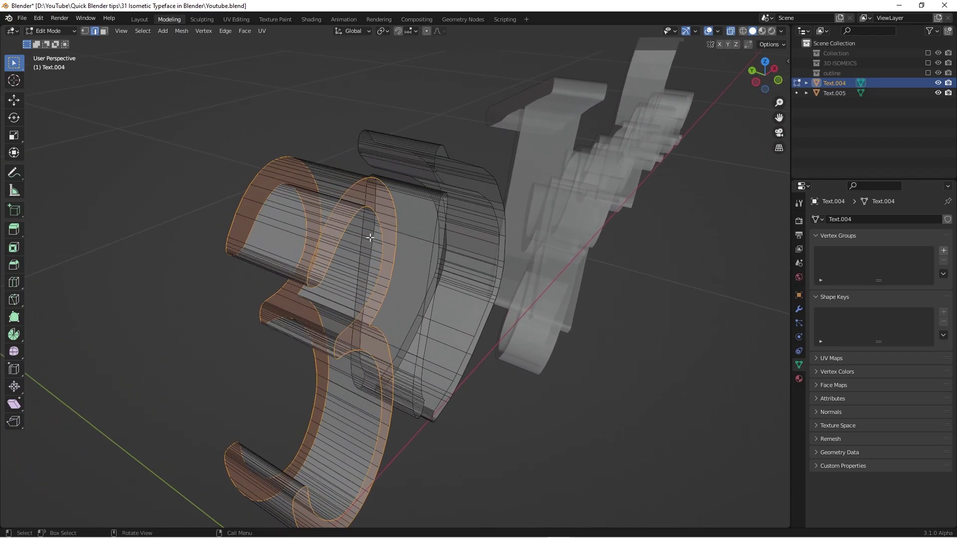
Step: Bevel the front and back outlines of the 3 with a width of 0.00129 m and 3 segments, and return to Object Mode
key("ctrl+b")
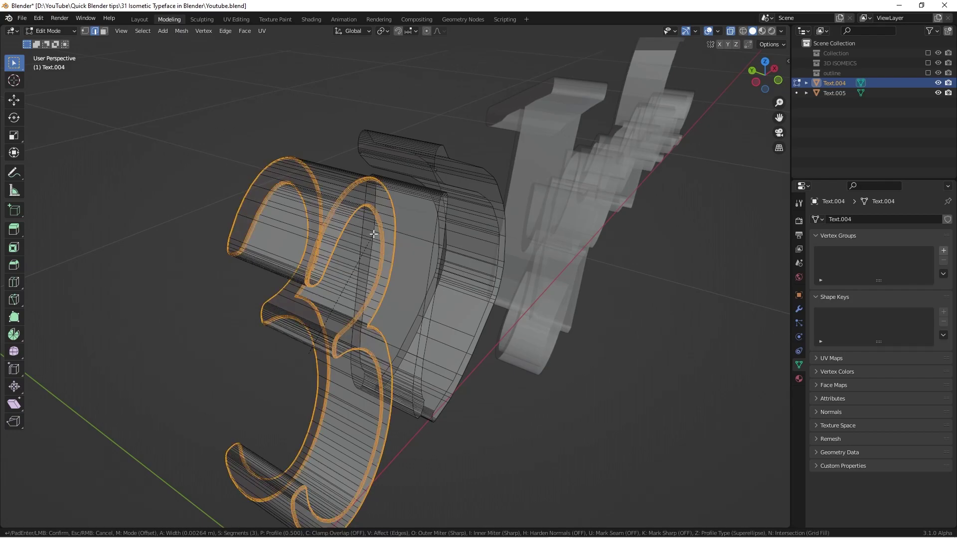
left_click(372, 234)
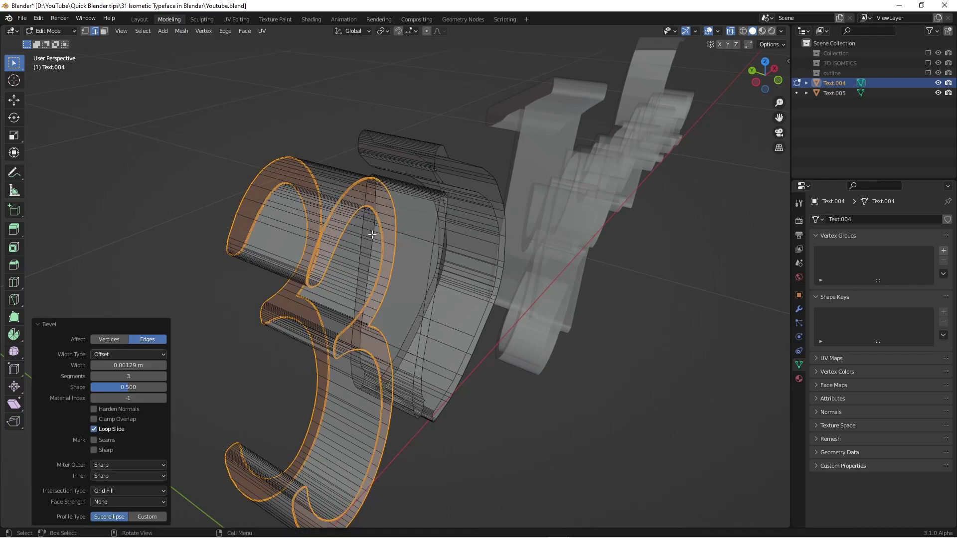
scroll(332, 189, "up", 6)
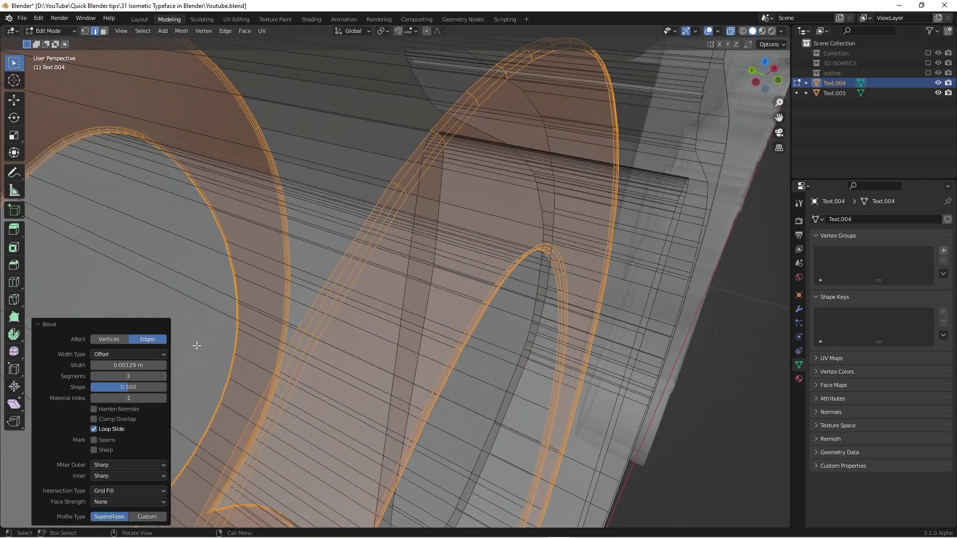
left_click(92, 376)
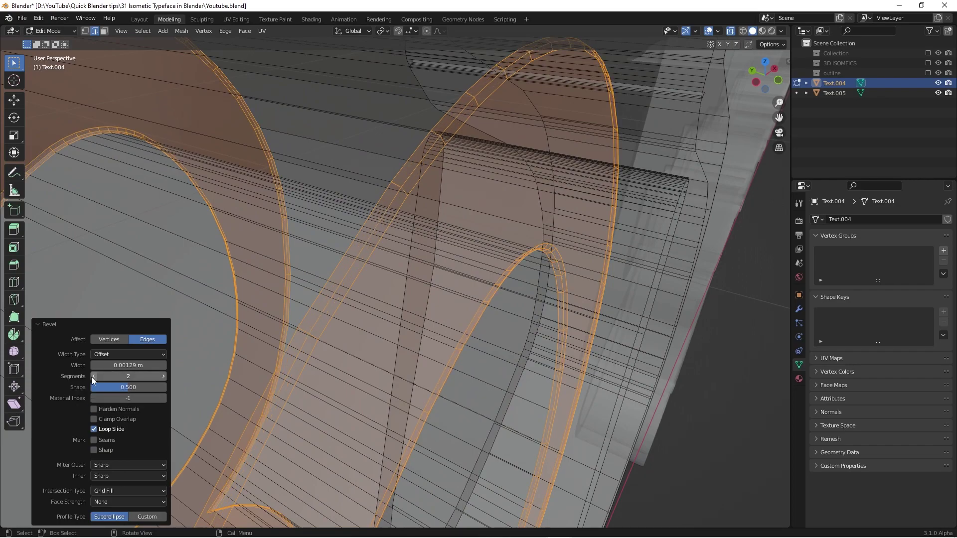
left_click(164, 377)
scroll(360, 264, "down", 5)
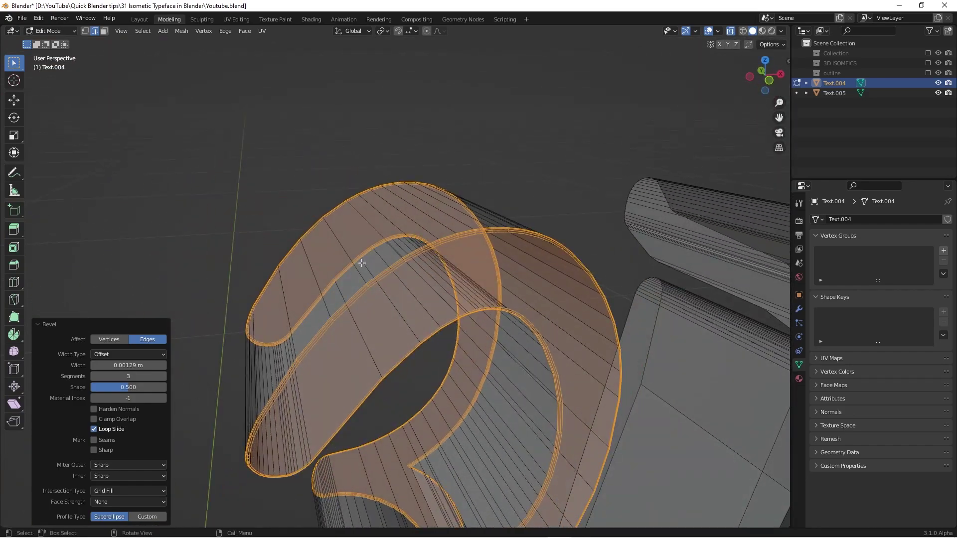
scroll(360, 264, "down", 3)
key("Tab")
Step: Turn off X-ray and examine the bevelled edges of the 3 up close and from the front
scroll(374, 259, "down", 3)
middle_click_drag(377, 258, 391, 282)
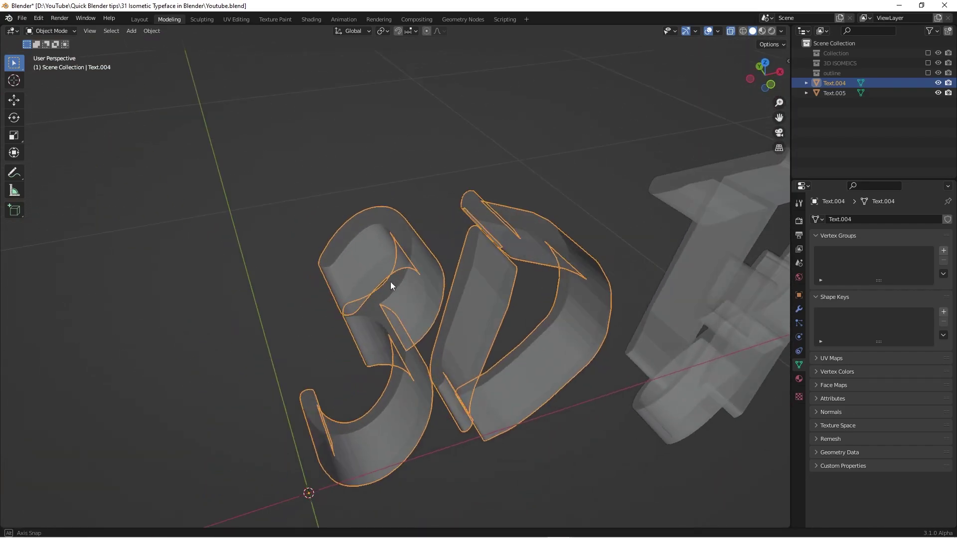
key("KP_1")
scroll(415, 273, "down", 5)
middle_click_drag(438, 214, 443, 248)
scroll(390, 178, "up", 6)
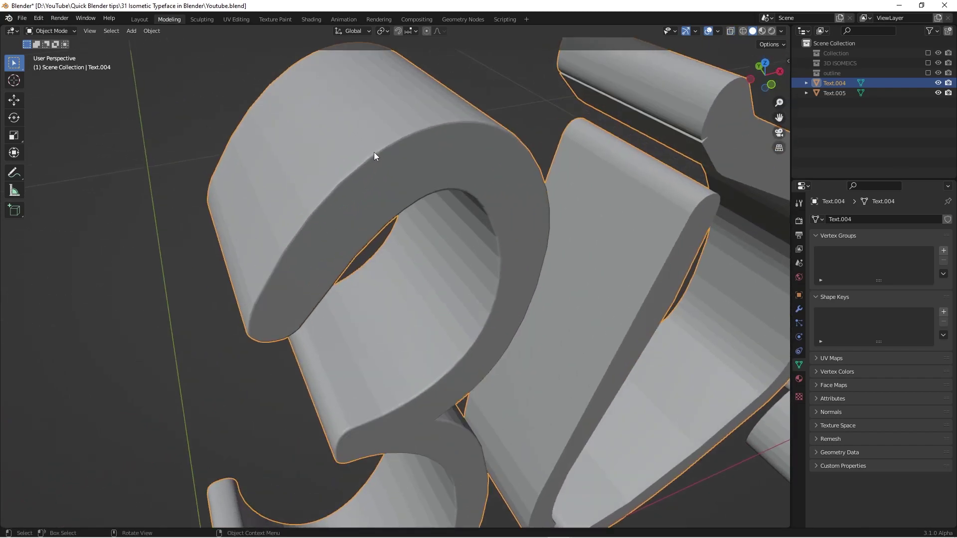
middle_click_drag(375, 153, 382, 154)
scroll(429, 152, "down", 2)
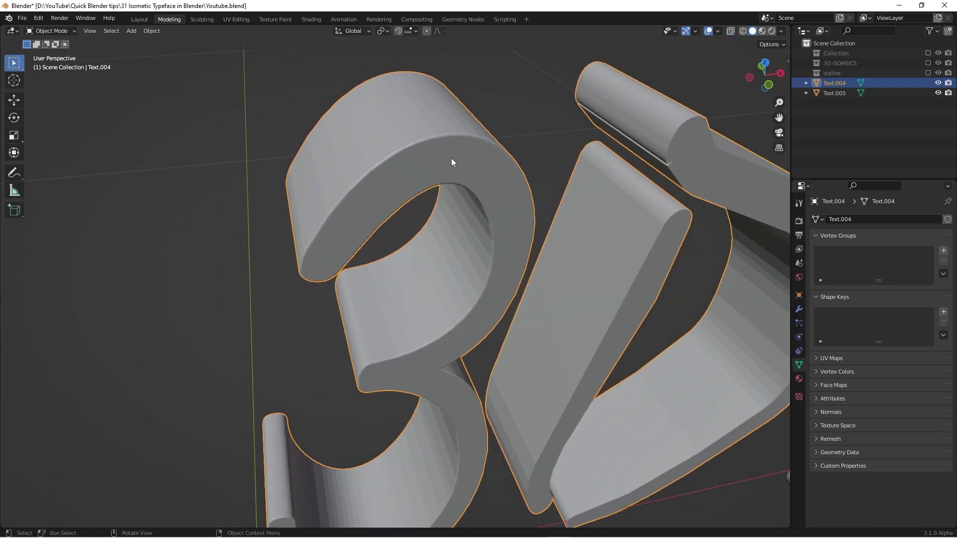
scroll(494, 166, "down", 3)
middle_click_drag(493, 166, 453, 133)
scroll(462, 163, "down", 3)
key("KP_1")
scroll(503, 203, "down", 2)
middle_click_drag(495, 206, 360, 177, "shift")
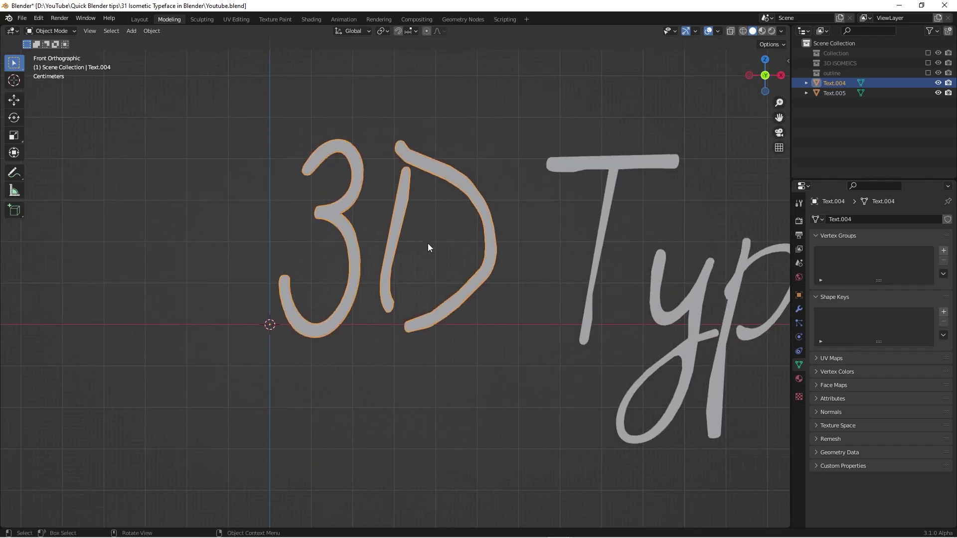
Step: Separate all the geometry of the "3D" object by loose parts and return to Object Mode in front view
scroll(462, 255, "down", 1)
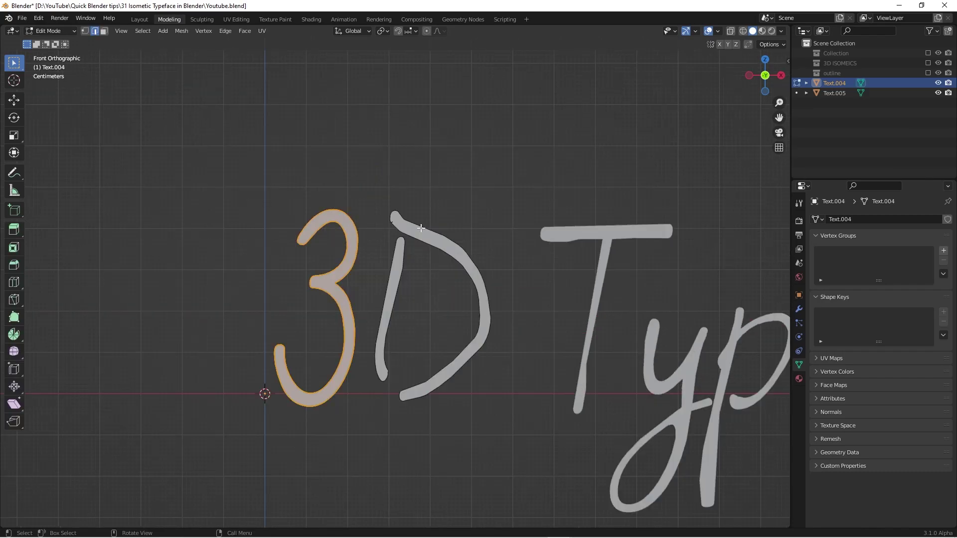
key("Tab")
scroll(399, 192, "down", 2)
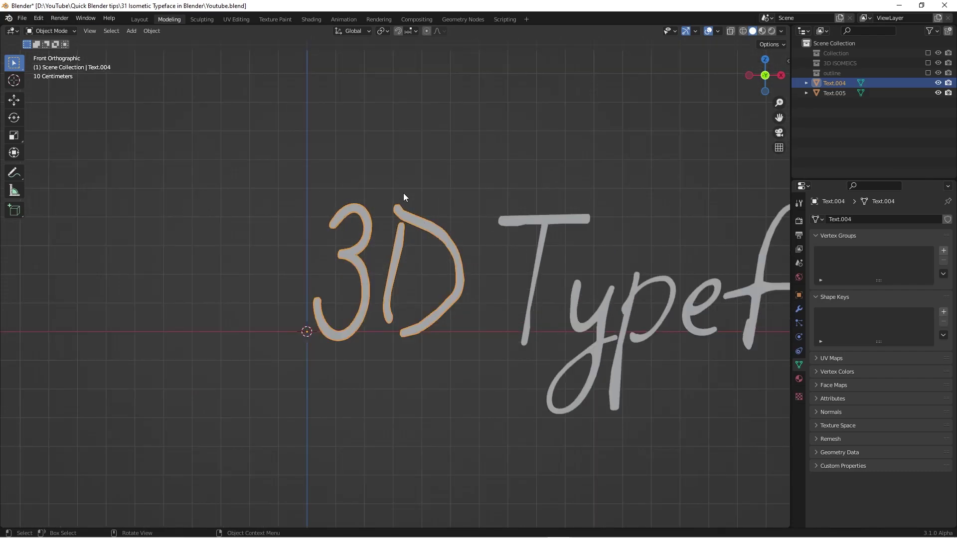
key("Tab")
key("l")
middle_click_drag(407, 214, 388, 200)
key("p")
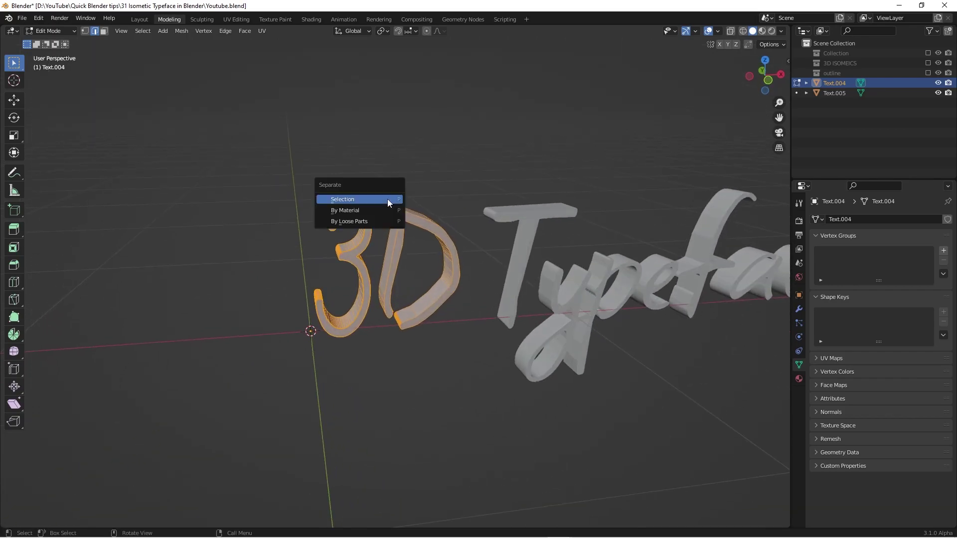
left_click(362, 221)
key("Tab")
middle_click_drag(412, 223, 377, 277)
key("KP_1")
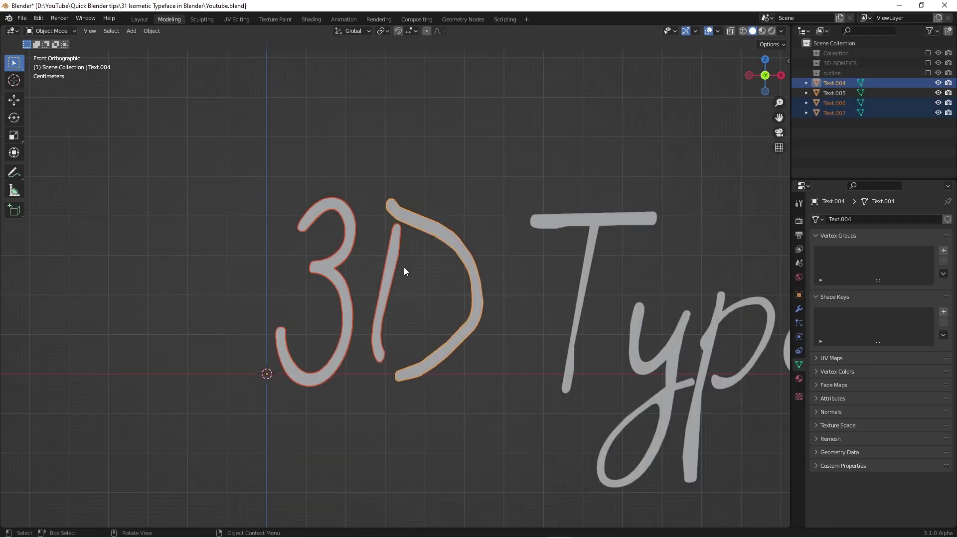
Step: Join the D's straight stem and its curved stroke into one object
left_click(395, 266)
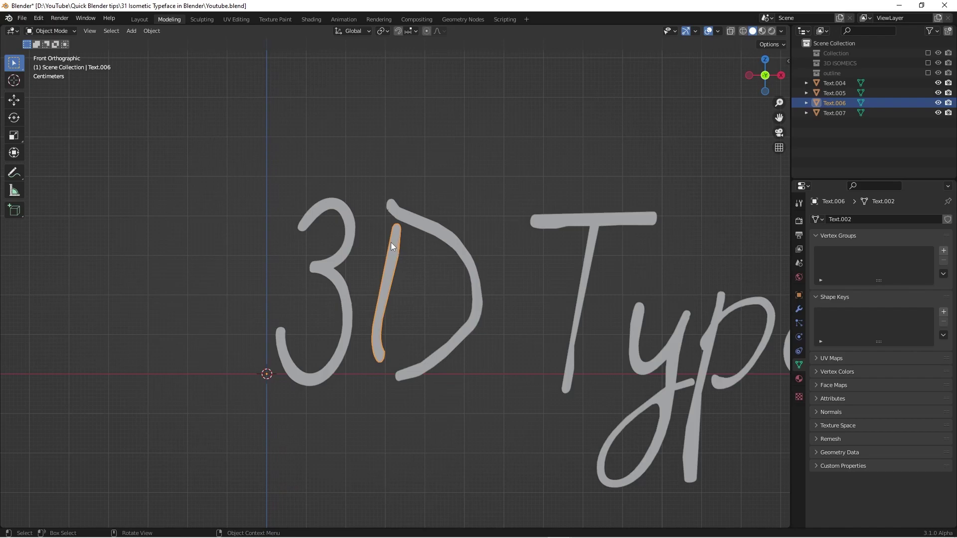
middle_click_drag(411, 230, 383, 247)
left_click(437, 232, "shift")
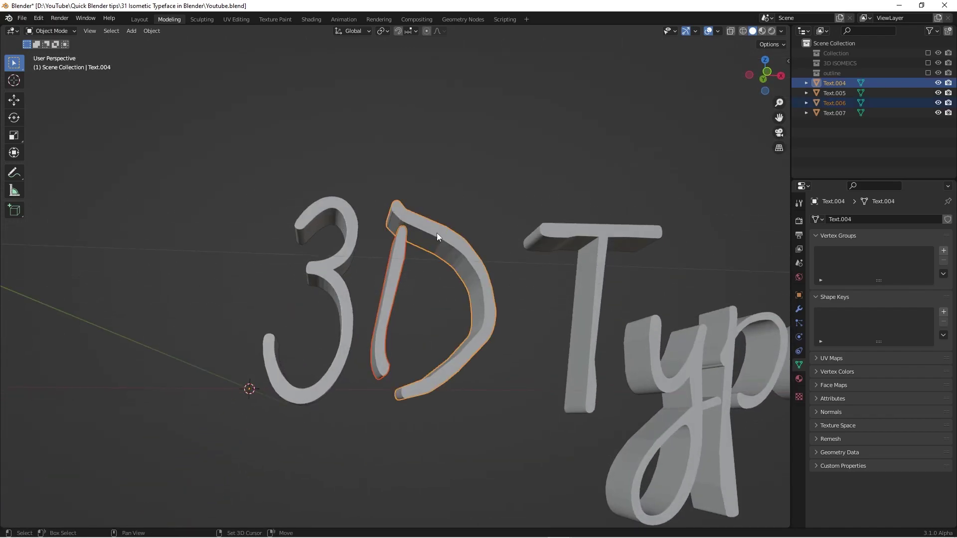
left_click(399, 275, "shift")
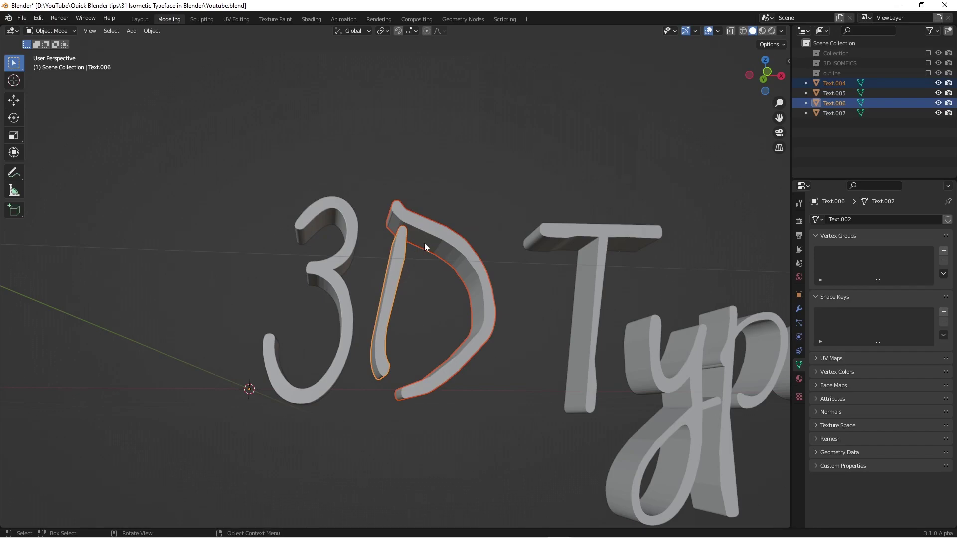
key("ctrl+j")
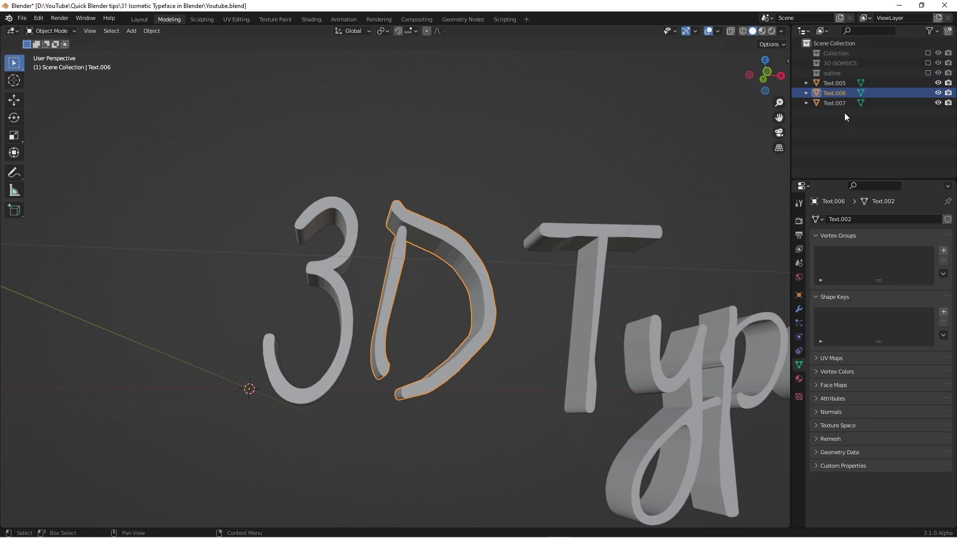
Step: Rename the joined letter object as D
double_click(832, 94)
type("D")
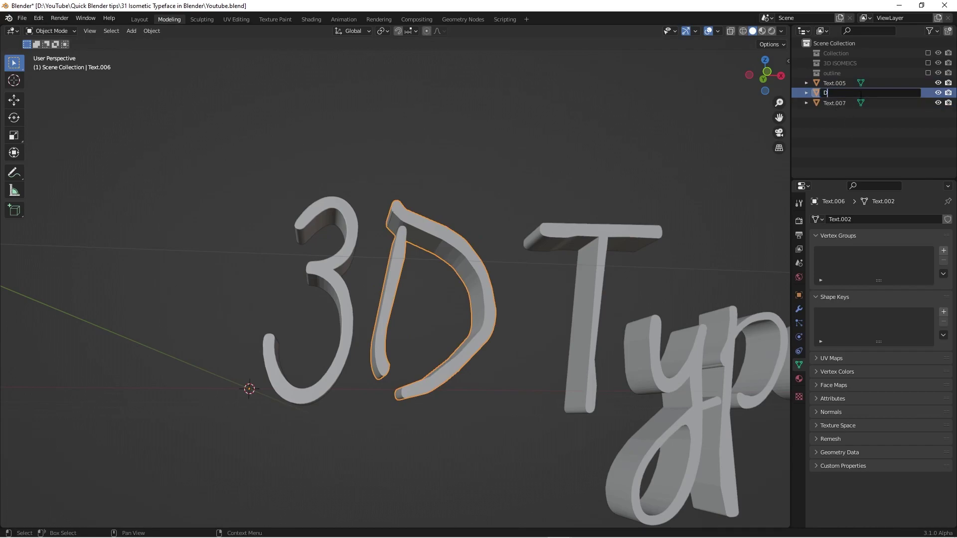
key("Return")
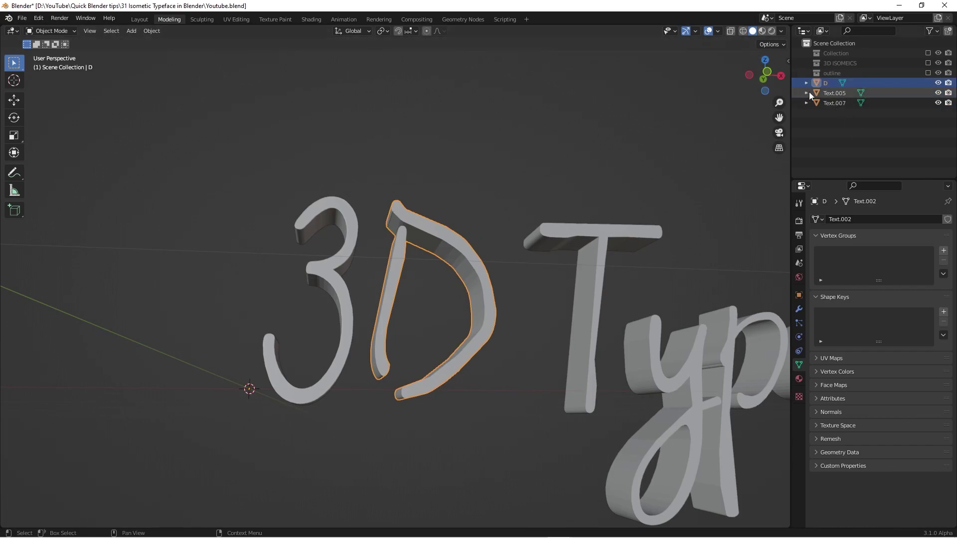
Step: Rename the numeral 3's object as 3
left_click(355, 233)
double_click(832, 102)
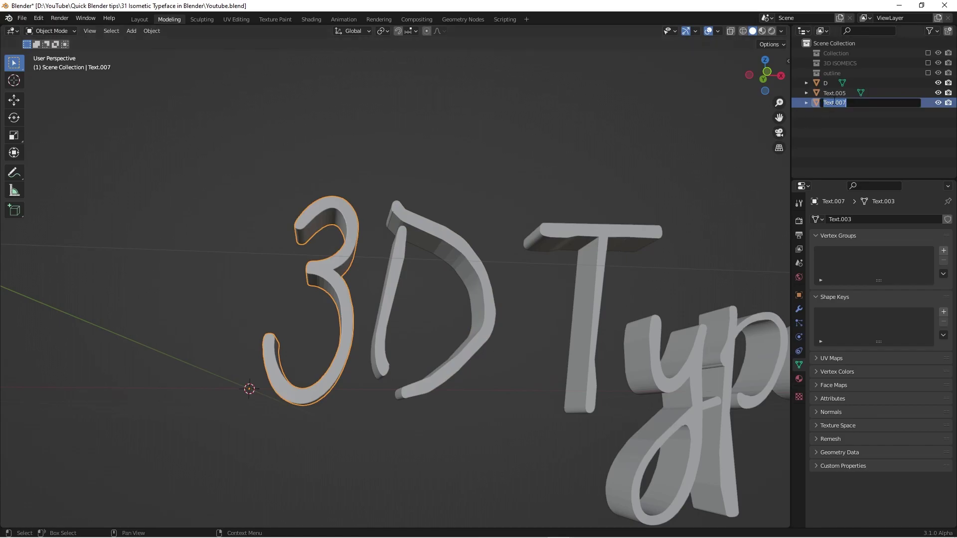
type("3")
key("Return")
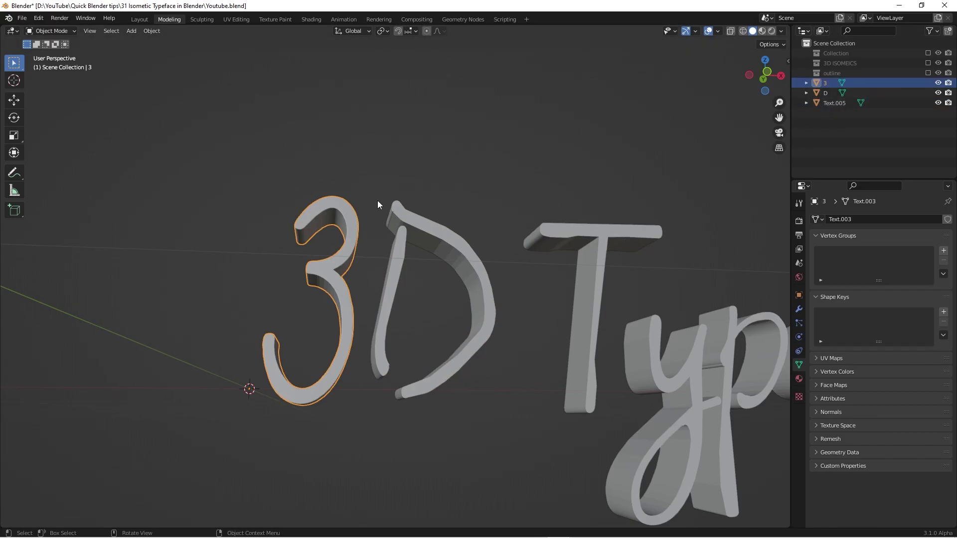
Step: Apply smooth shading to the 3 in Object Mode
key("KP_1")
scroll(344, 237, "up", 4)
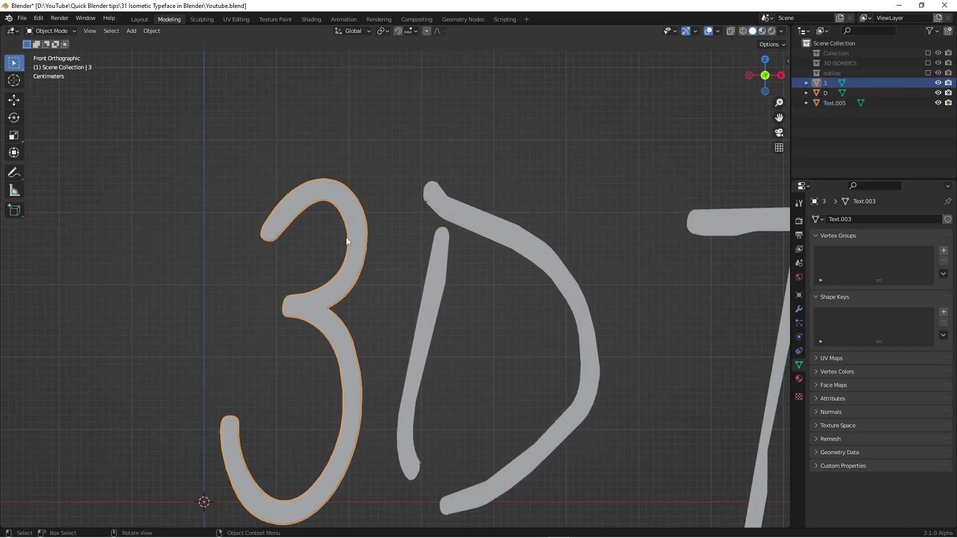
middle_click_drag(326, 279, 377, 275)
scroll(374, 185, "up", 8)
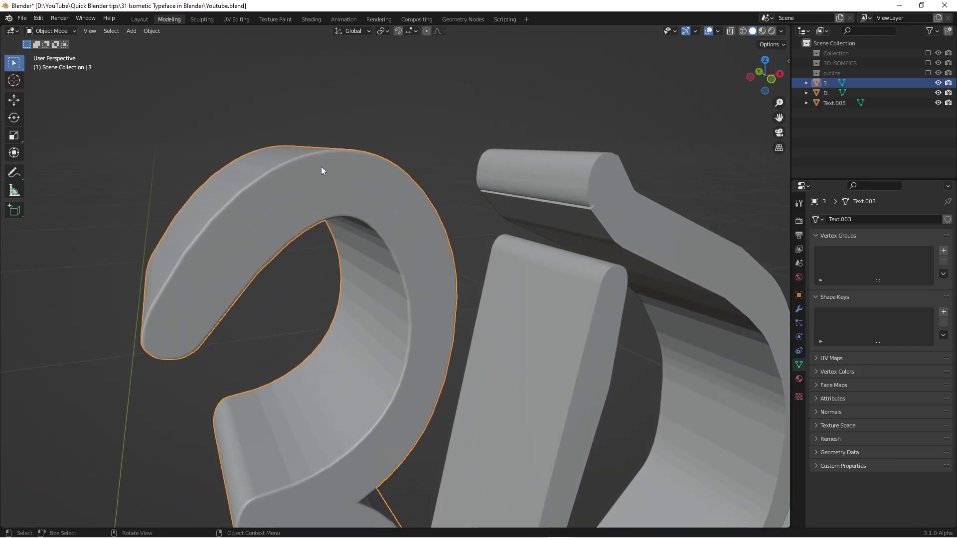
key("Tab")
scroll(251, 178, "down", 2)
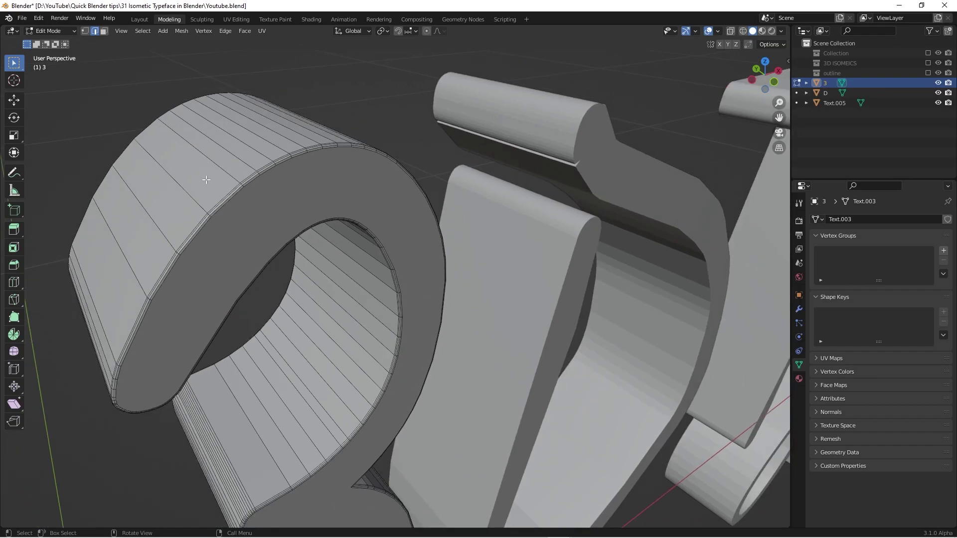
scroll(206, 179, "down", 5)
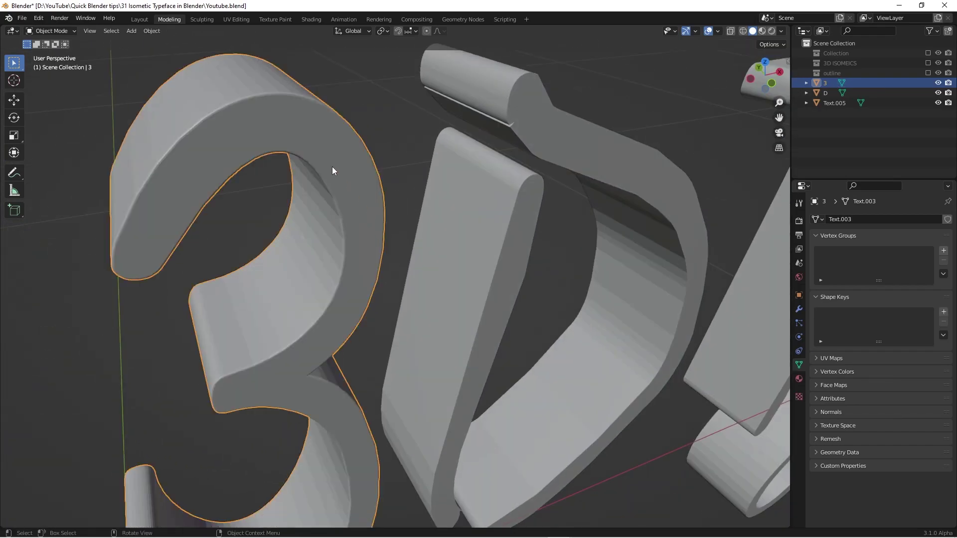
right_click(332, 166)
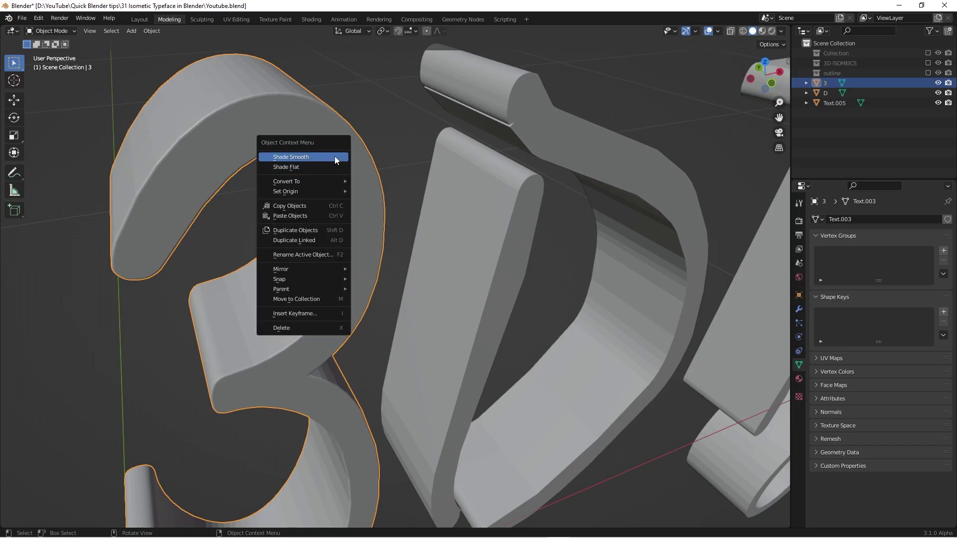
left_click(334, 156)
Step: Examine the smooth shading along the 3's lower curve and check its face topology in Edit Mode
middle_click_drag(367, 176, 433, 88, "shift")
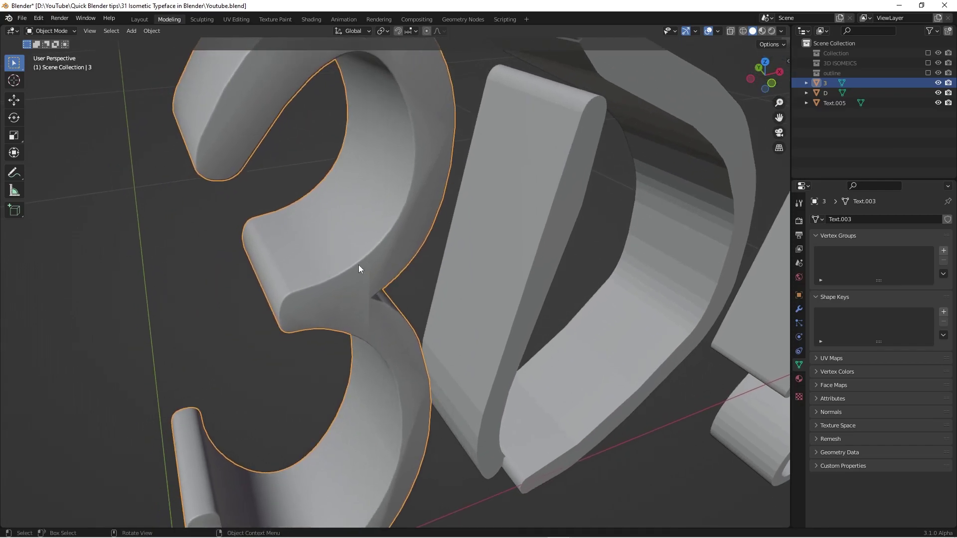
scroll(387, 322, "down", 4)
middle_click_drag(408, 355, 411, 264, "shift")
scroll(412, 277, "up", 4)
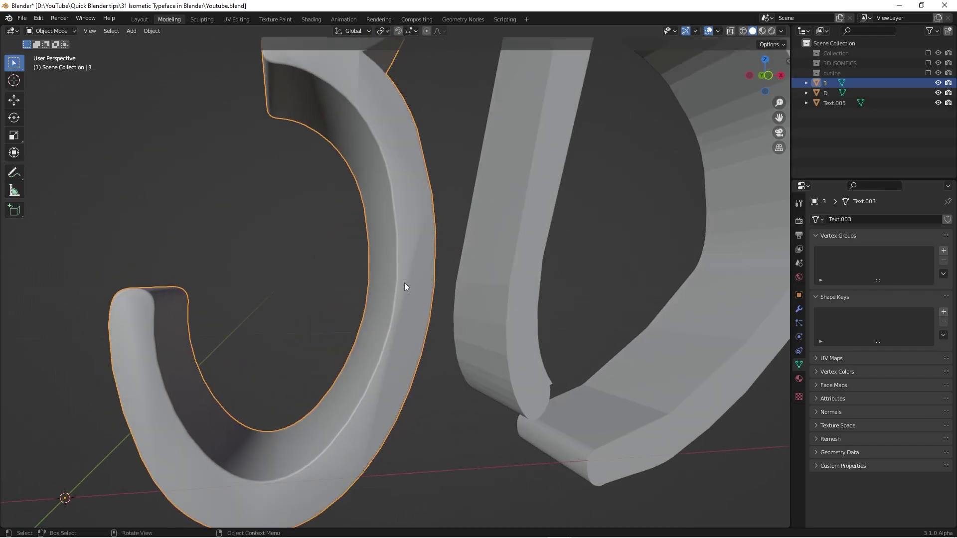
scroll(361, 405, "down", 2)
middle_click_drag(365, 383, 447, 329, "shift")
middle_click_drag(447, 329, 506, 351)
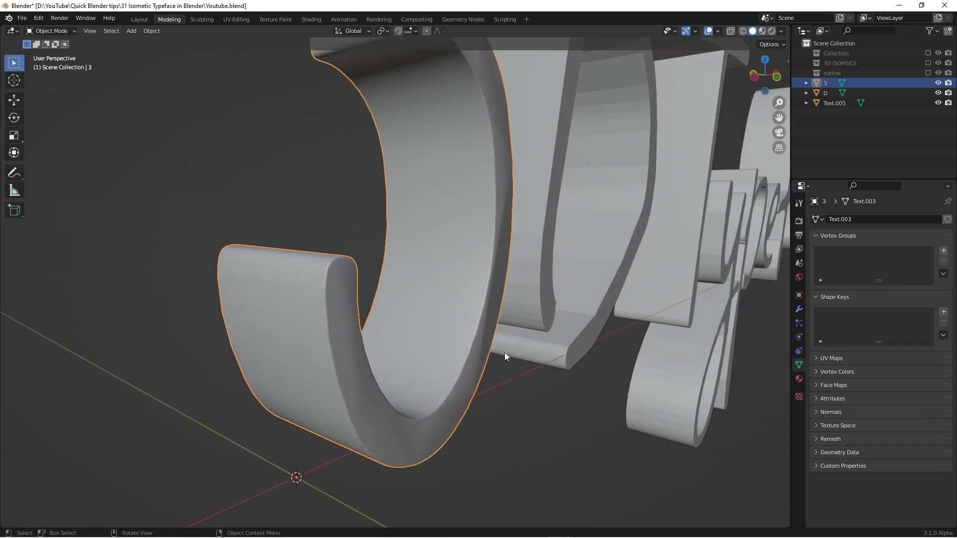
key("Tab")
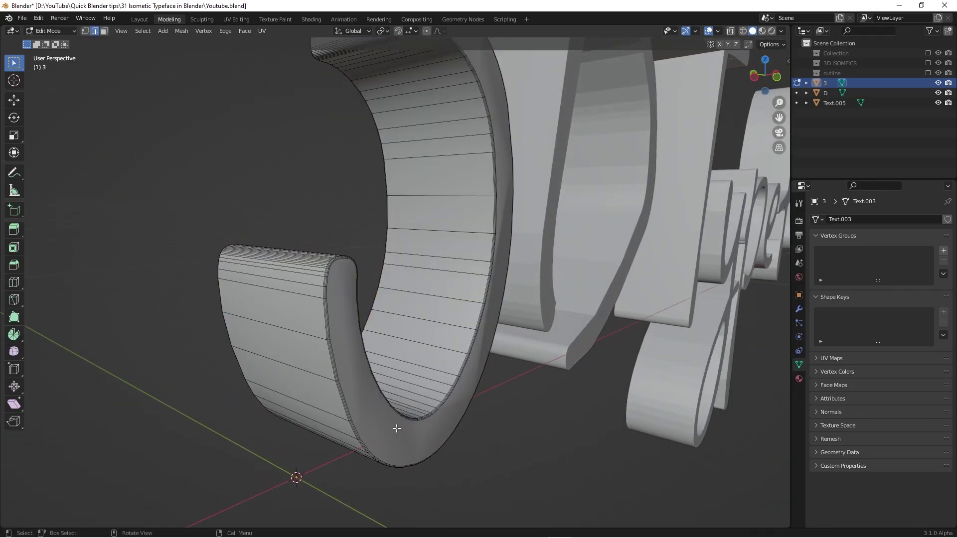
scroll(403, 404, "down", 3)
middle_click_drag(407, 402, 369, 409)
scroll(450, 112, "up", 2)
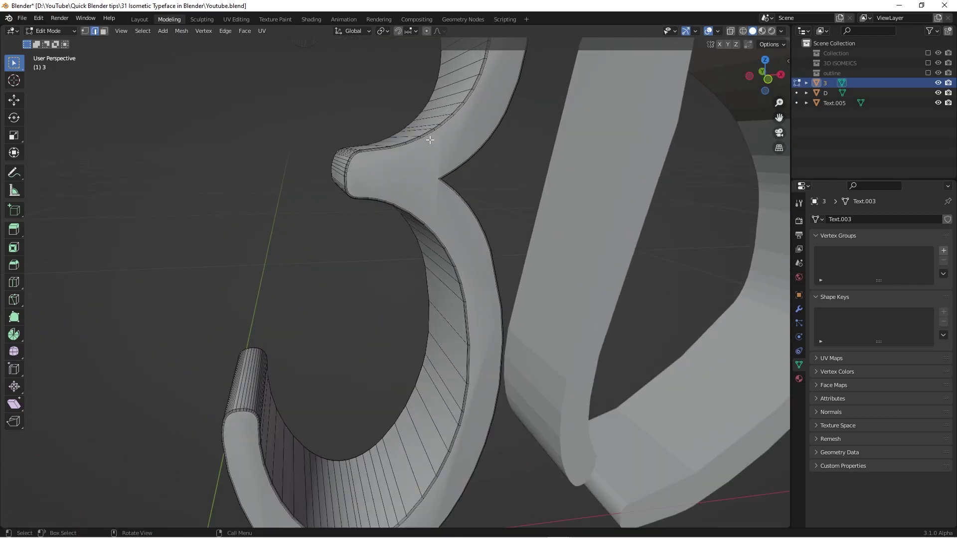
key("Tab")
Step: Examine the 3's front-face shading in Object Mode from angled views and from the front
middle_click_drag(430, 158, 381, 70)
scroll(398, 182, "down", 2)
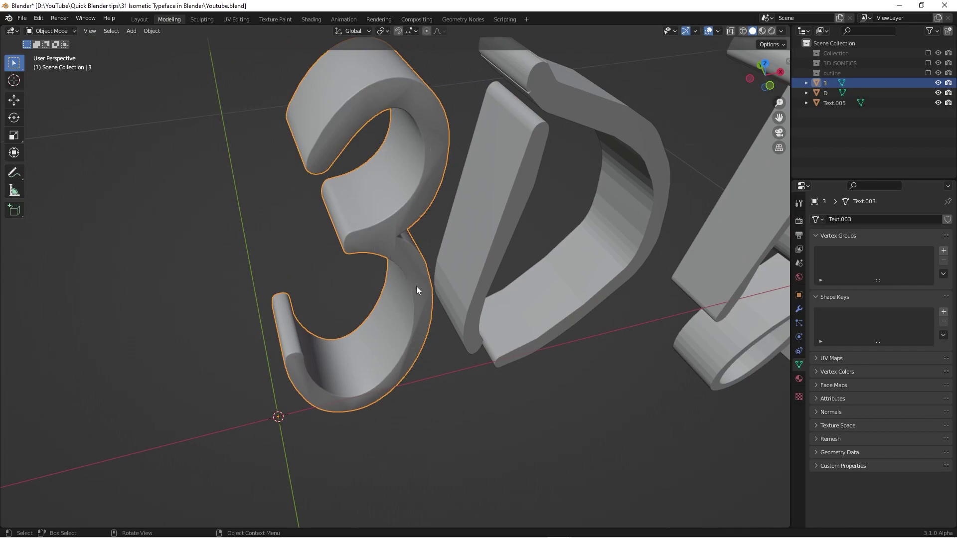
scroll(415, 280, "down", 2)
middle_click_drag(421, 239, 422, 199)
scroll(422, 204, "up", 3)
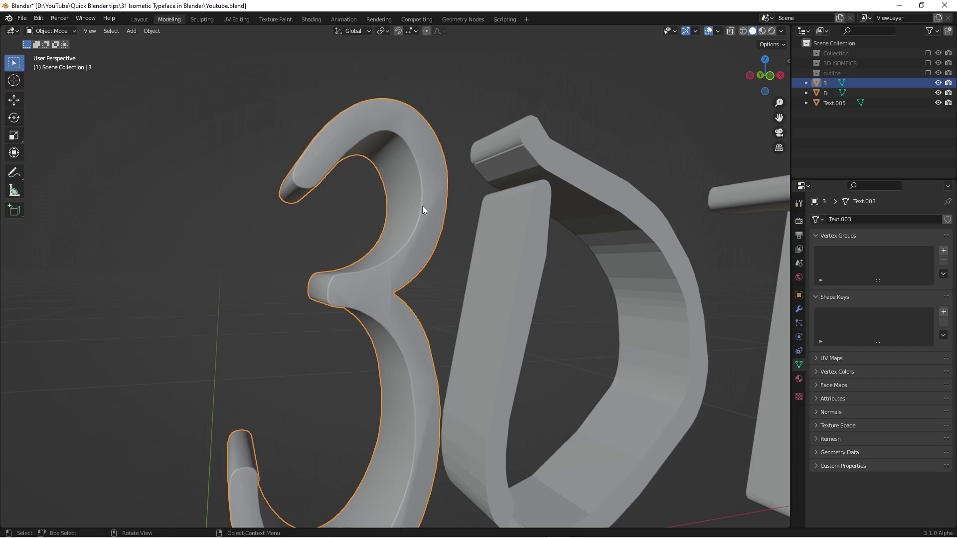
scroll(414, 209, "down", 2)
key("KP_1")
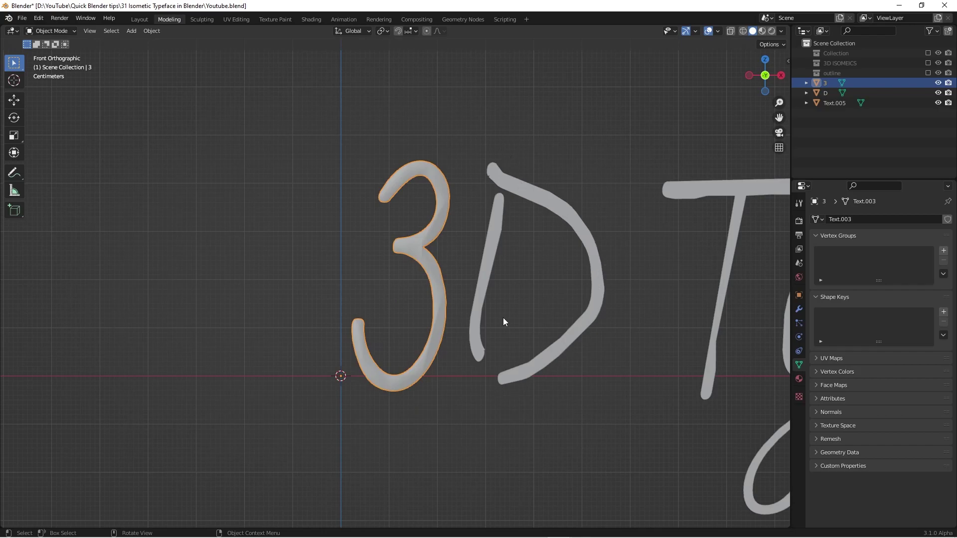
scroll(402, 173, "up", 5)
middle_click_drag(432, 198, 472, 240)
scroll(426, 254, "down", 2)
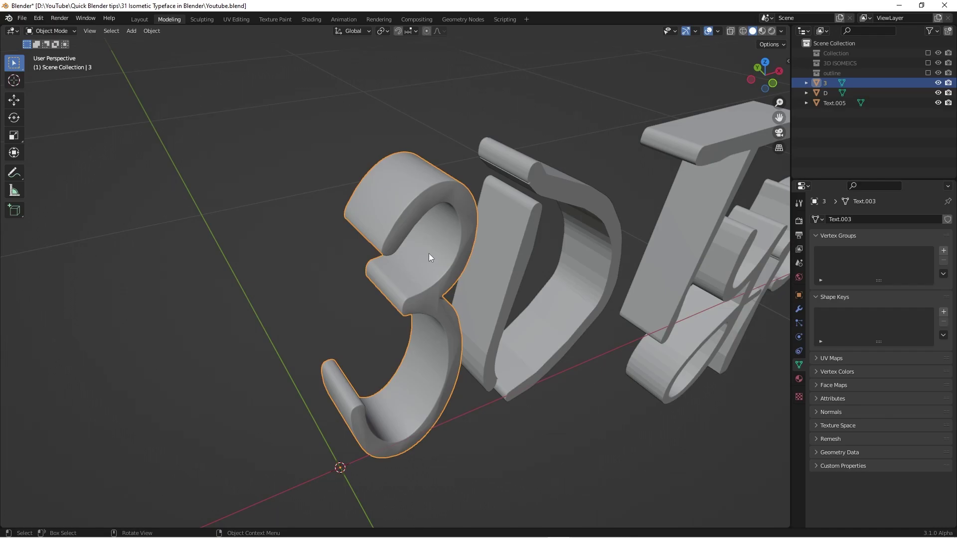
scroll(431, 225, "up", 4)
middle_click_drag(431, 222, 424, 197)
Step: Add a Weighted Normal modifier to the 3
scroll(425, 197, "down", 4)
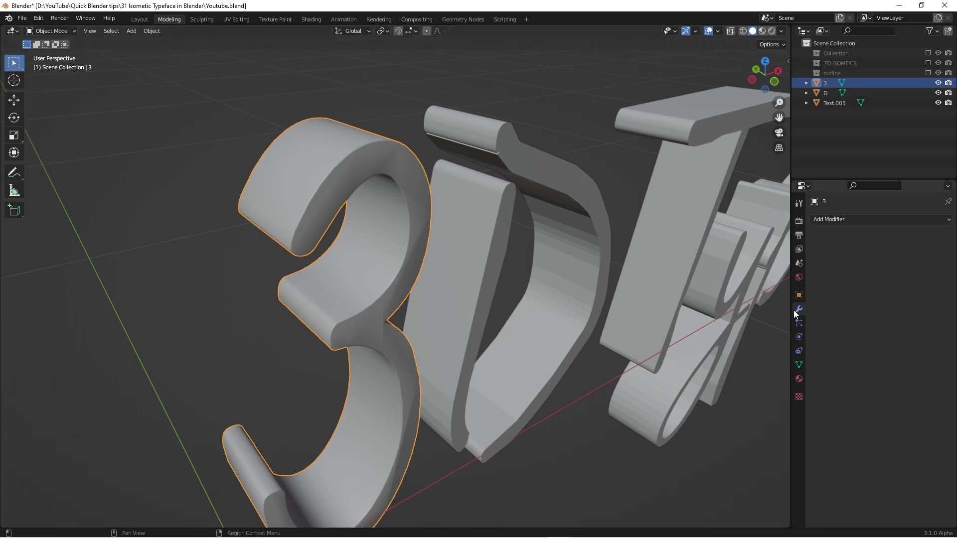
left_click(836, 220)
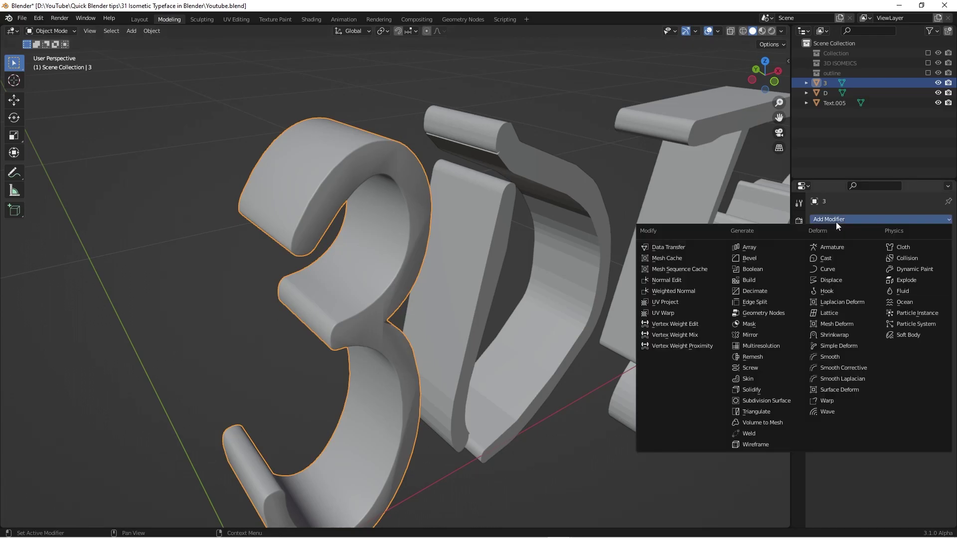
left_click(686, 291)
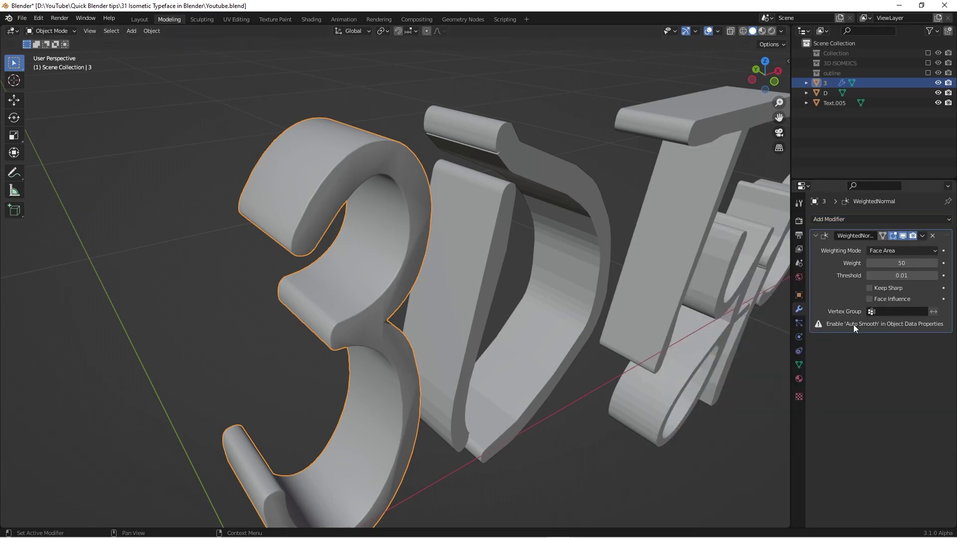
Step: Enable Auto Smooth in the normals settings of the 3's mesh data
left_click(798, 365)
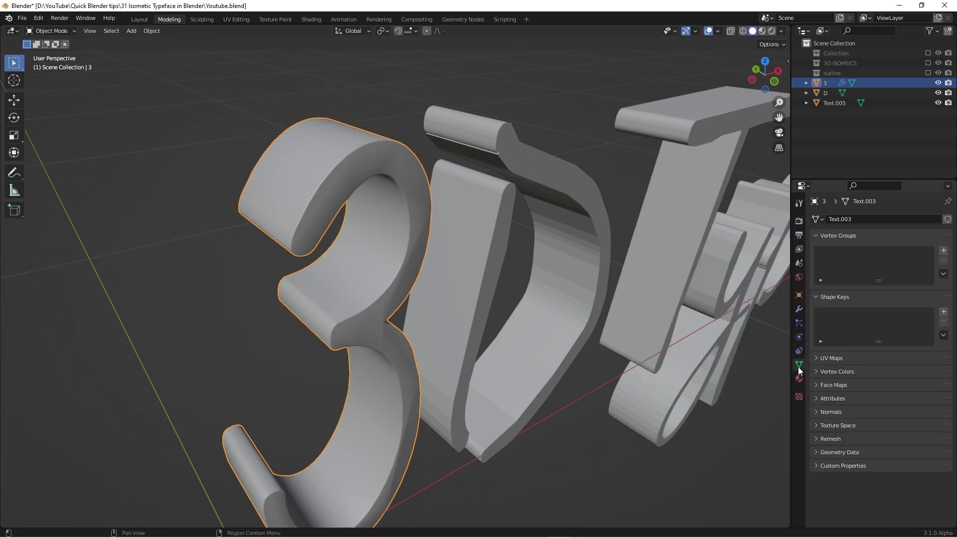
left_click(816, 412)
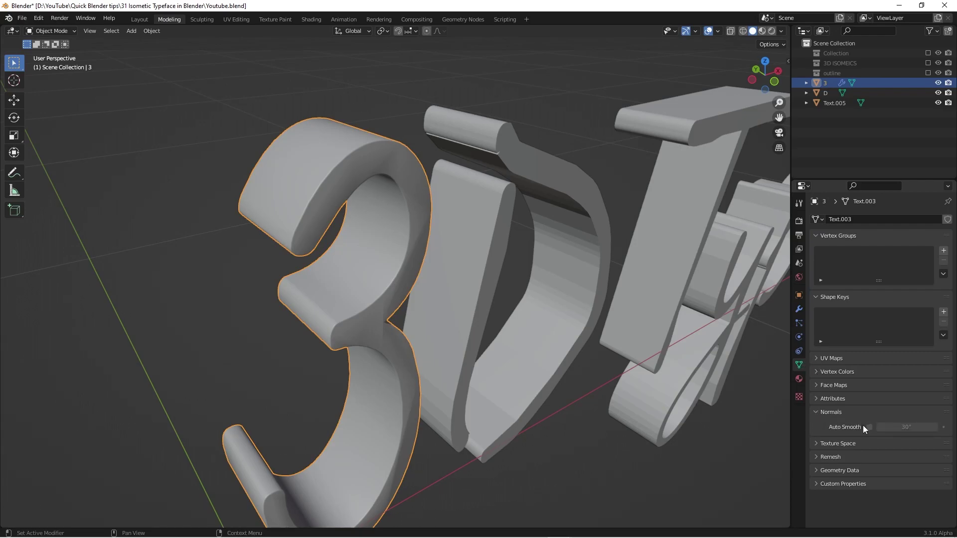
left_click(868, 427)
Step: Examine the 3's shading with weighted normals up close, from the front and at an angle
scroll(360, 276, "up", 3)
scroll(360, 276, "down", 2)
middle_click_drag(424, 344, 181, 175)
scroll(426, 216, "up", 5)
key("KP_1")
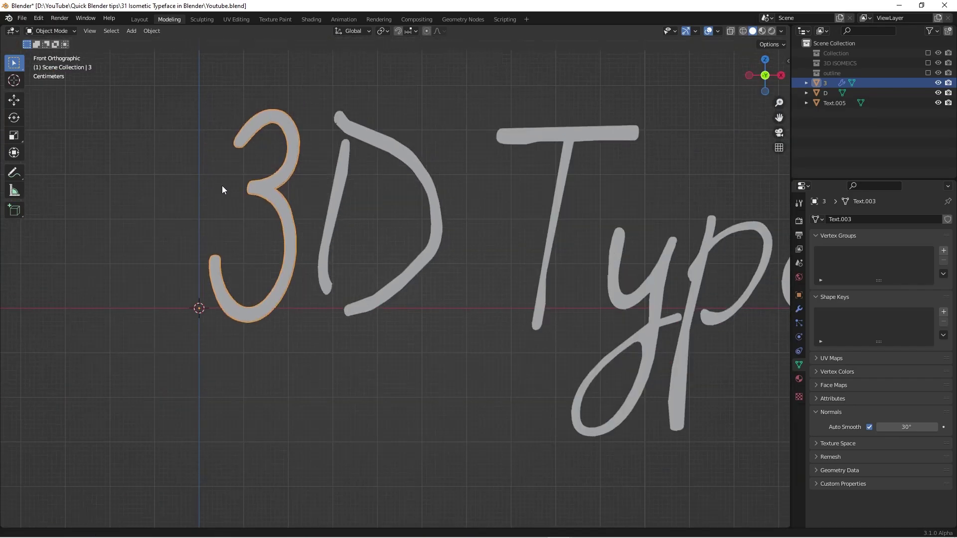
scroll(275, 157, "up", 5)
middle_click_drag(275, 157, 289, 195)
scroll(289, 196, "down", 2)
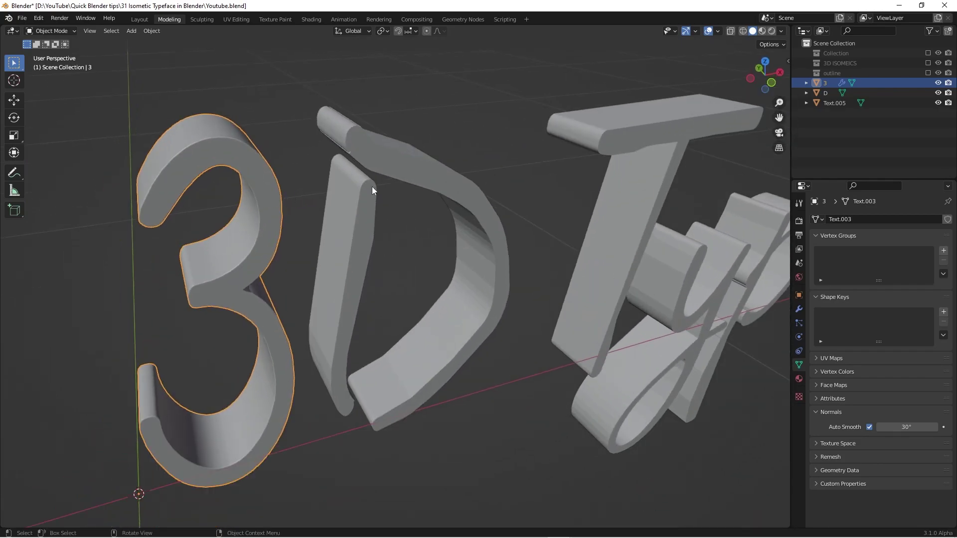
Step: Select the "Typeface" word object and enter Edit Mode on its mesh
left_click(373, 185)
middle_click_drag(369, 198, 463, 200)
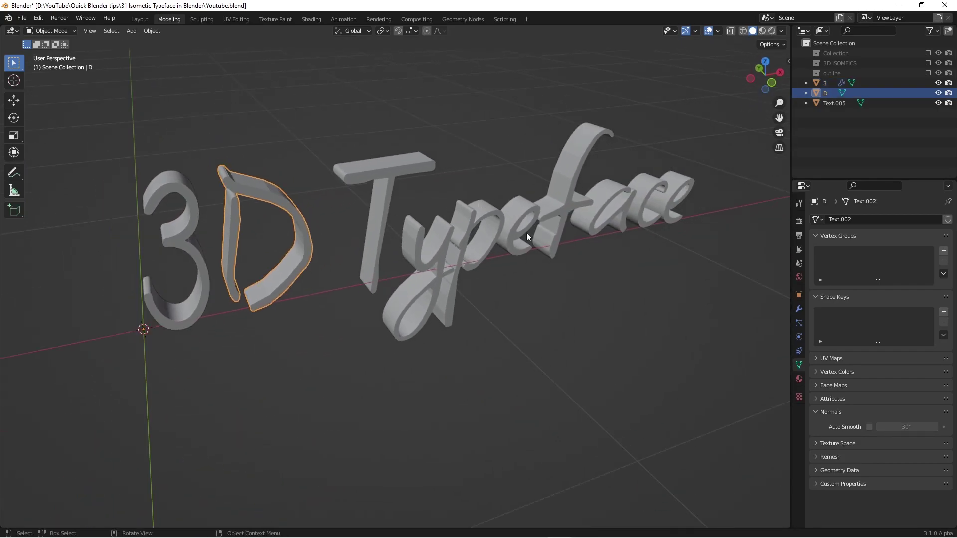
middle_click_drag(530, 221, 534, 175)
left_click(548, 209)
scroll(572, 205, "up", 5)
scroll(573, 205, "down", 2)
key("Tab")
scroll(567, 174, "up", 3)
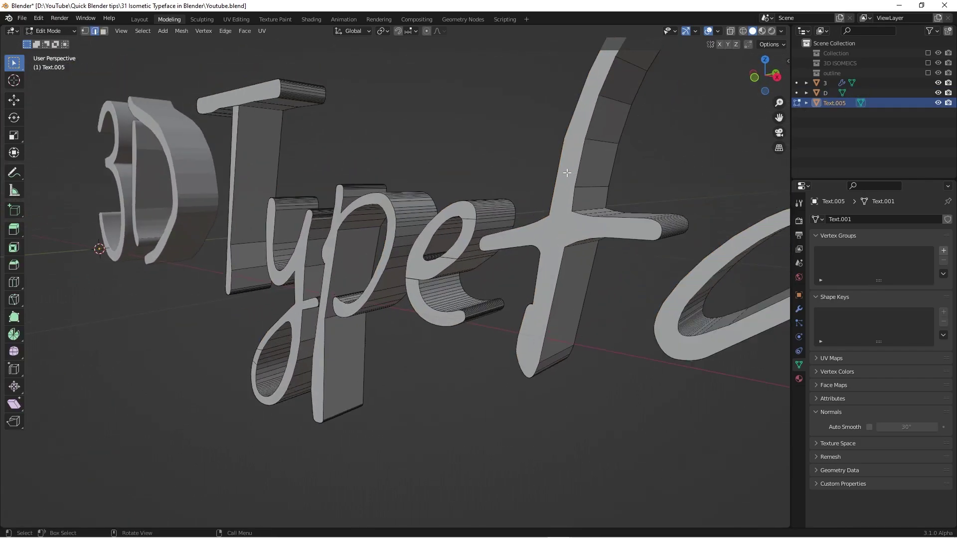
Step: Inspect the first lowercase e in "Typeface" and select edges that cut across its front face
scroll(497, 228, "up", 3)
scroll(487, 228, "down", 2)
mouse_move(487, 229)
middle_mouse_down()
mouse_move(524, 225)
mouse_move(545, 241)
mouse_move(482, 243)
mouse_move(466, 229)
mouse_move(491, 230)
middle_mouse_up()
scroll(501, 229, "down", 4)
scroll(435, 252, "up", 4)
middle_click_drag(399, 225, 434, 211)
scroll(374, 218, "up", 4)
left_click(379, 209)
left_click(268, 404, "shift")
middle_click_drag(339, 250, 391, 235)
scroll(349, 256, "down", 3)
scroll(258, 346, "up", 2)
middle_click_drag(229, 335, 287, 324)
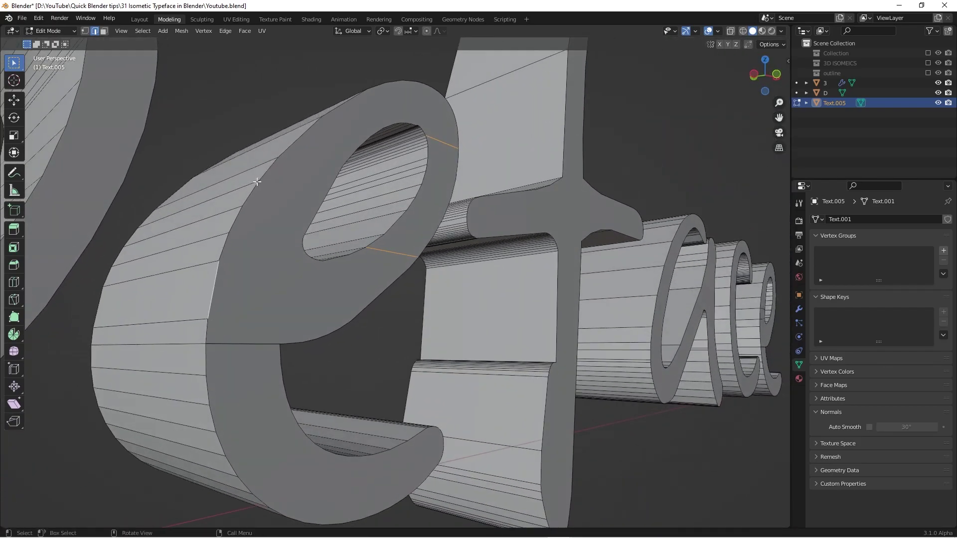
Step: Examine the extruded meshes of the f, a, c and final e along the word in Edit Mode
scroll(348, 411, "down", 4)
middle_click_drag(349, 383, 289, 355)
scroll(289, 354, "down", 2)
middle_click_drag(494, 301, 360, 313)
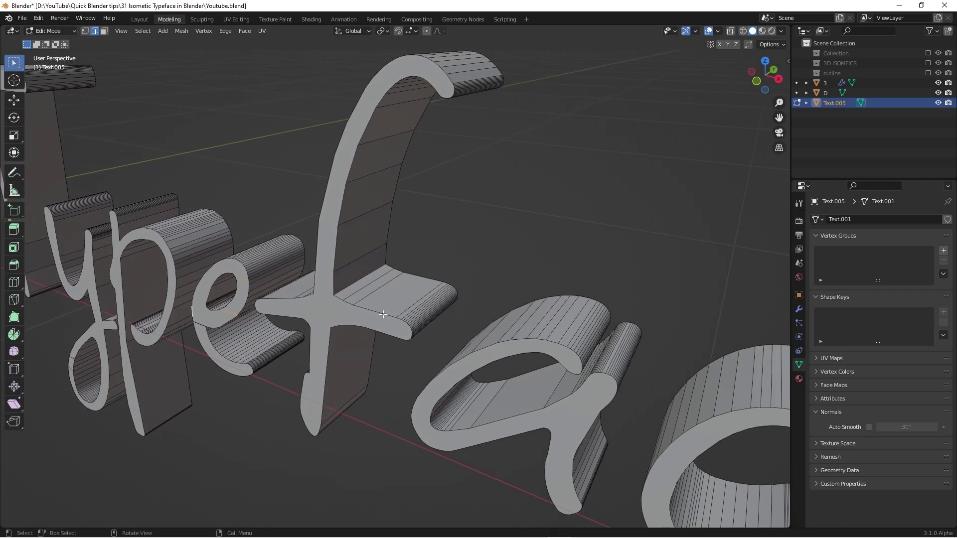
middle_click_drag(514, 336, 431, 314, "shift")
middle_click_drag(530, 350, 482, 357)
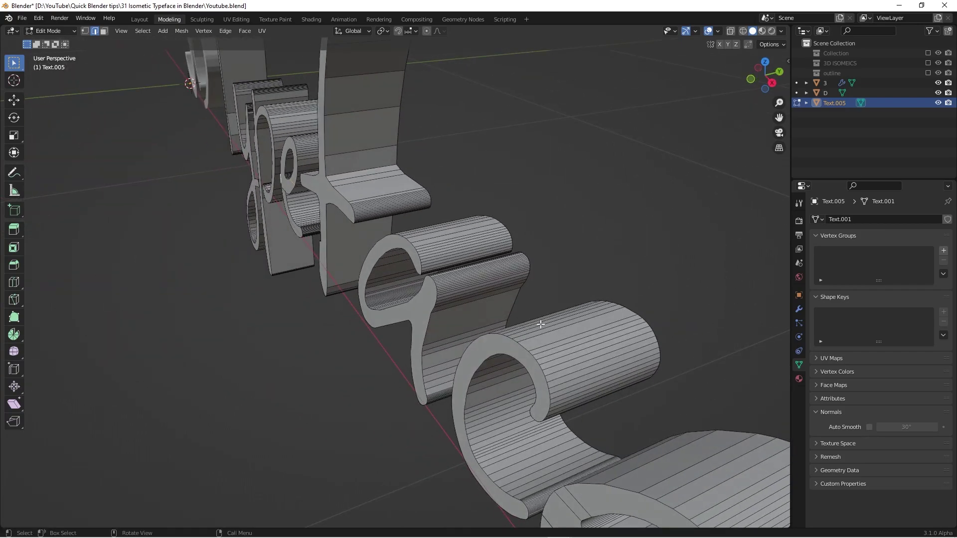
scroll(555, 341, "down", 1)
middle_click_drag(560, 346, 499, 319, "shift")
middle_click_drag(606, 412, 629, 406)
middle_click_drag(610, 374, 608, 184, "shift")
scroll(573, 184, "up", 2)
middle_click_drag(576, 224, 609, 223)
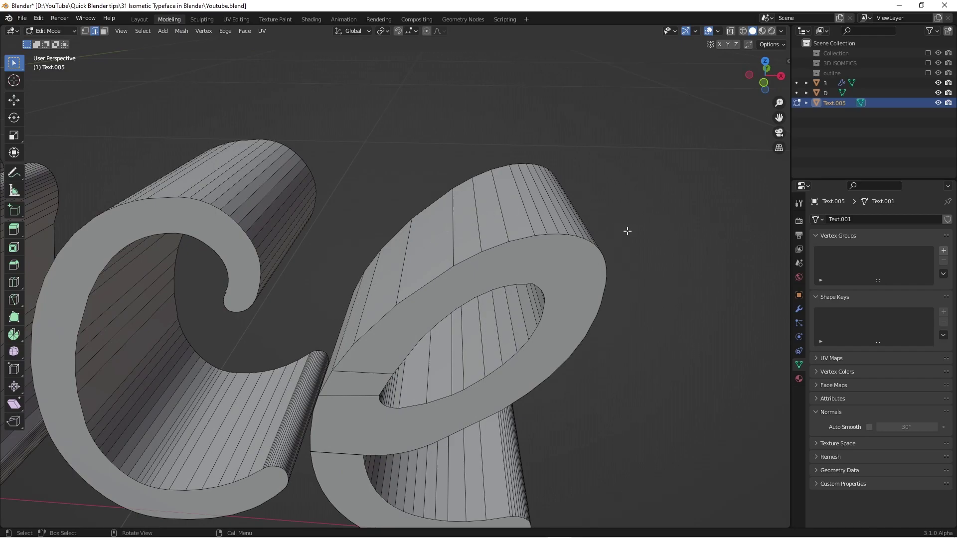
Step: Inspect the edges crossing the final e's front face up close, and view the word from the front
scroll(356, 303, "down", 3)
middle_click_drag(386, 248, 435, 252)
scroll(428, 215, "up", 3)
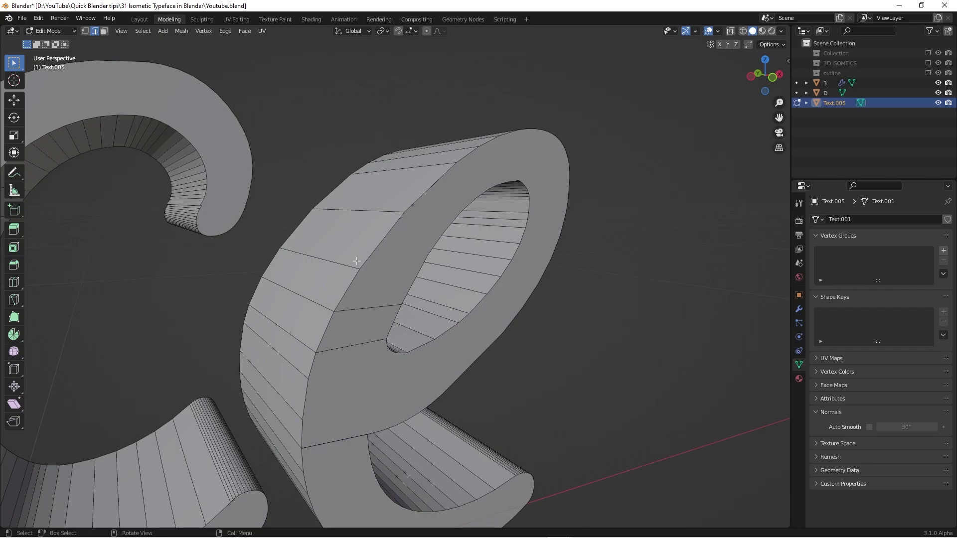
scroll(375, 253, "down", 4)
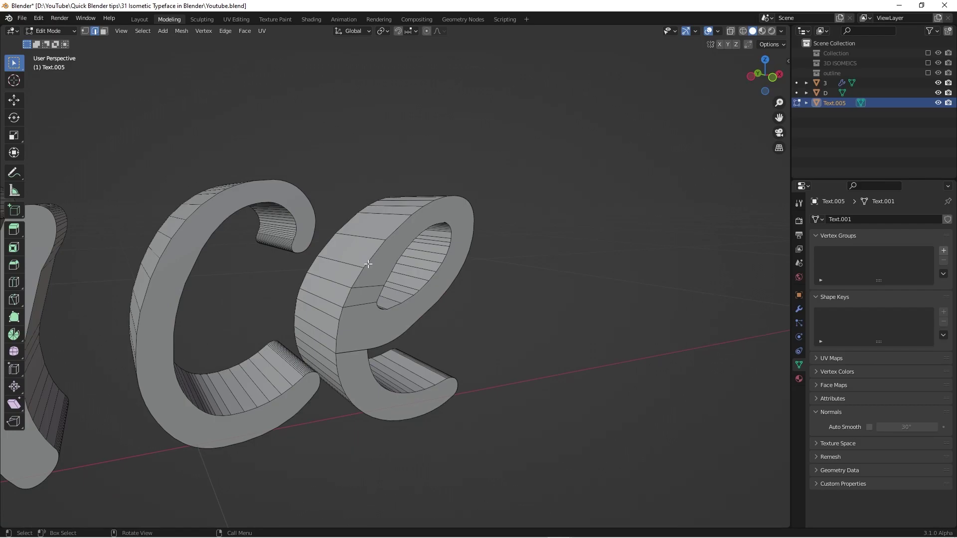
scroll(305, 246, "down", 4)
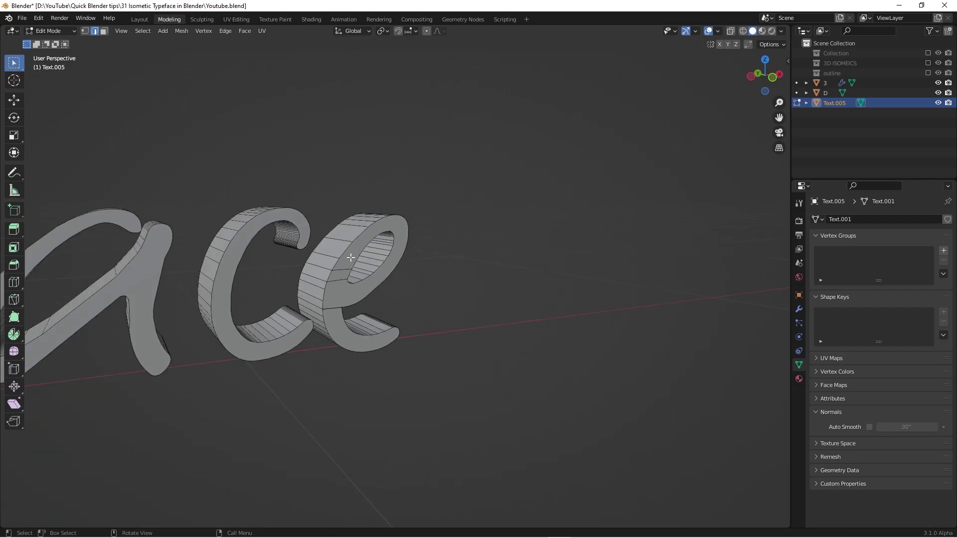
scroll(349, 254, "up", 5)
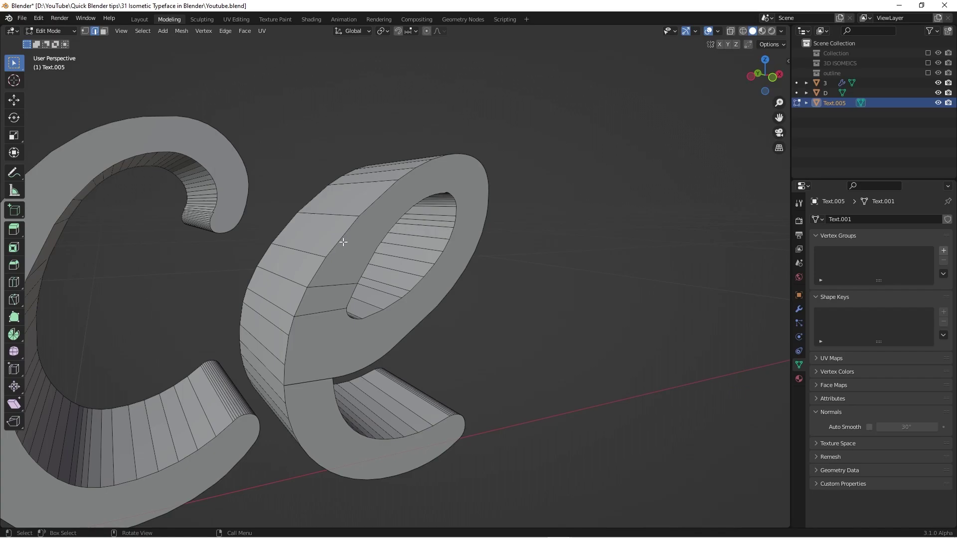
scroll(331, 244, "down", 3)
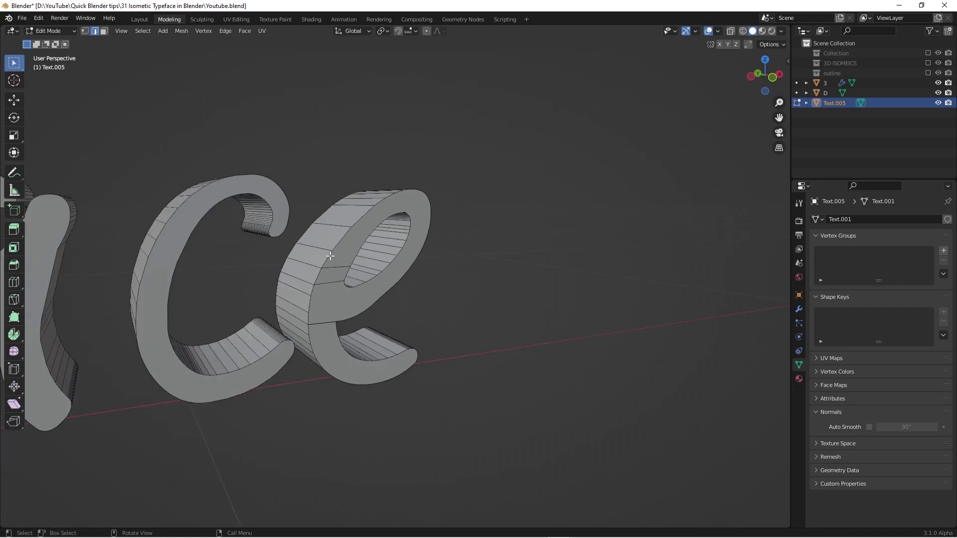
key("KP_1")
scroll(340, 260, "down", 6)
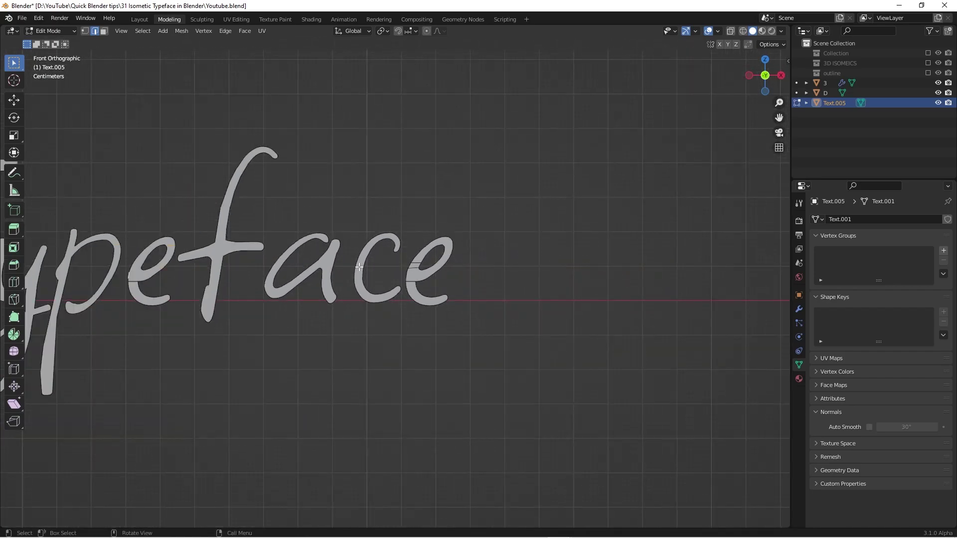
Step: Inspect the whole "Typeface" word from the front, and look closely at the bevelled, extruded surfaces of its first letters
scroll(150, 265, "up", 1)
middle_click_drag(70, 264, 235, 254, "shift")
scroll(235, 255, "up", 4)
scroll(144, 263, "down", 5)
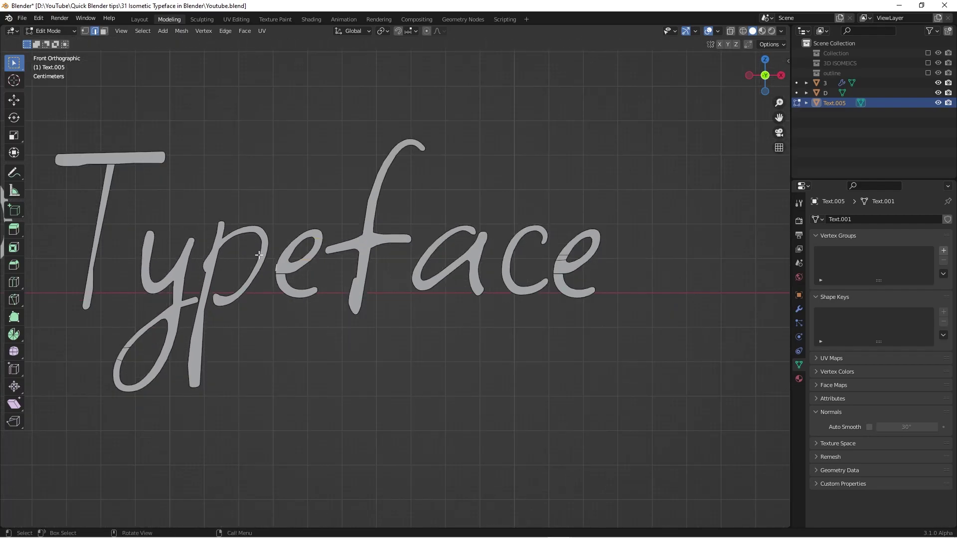
middle_click_drag(118, 255, 430, 296, "shift")
scroll(198, 177, "up", 5)
middle_click_drag(198, 177, 262, 284)
scroll(182, 210, "up", 3)
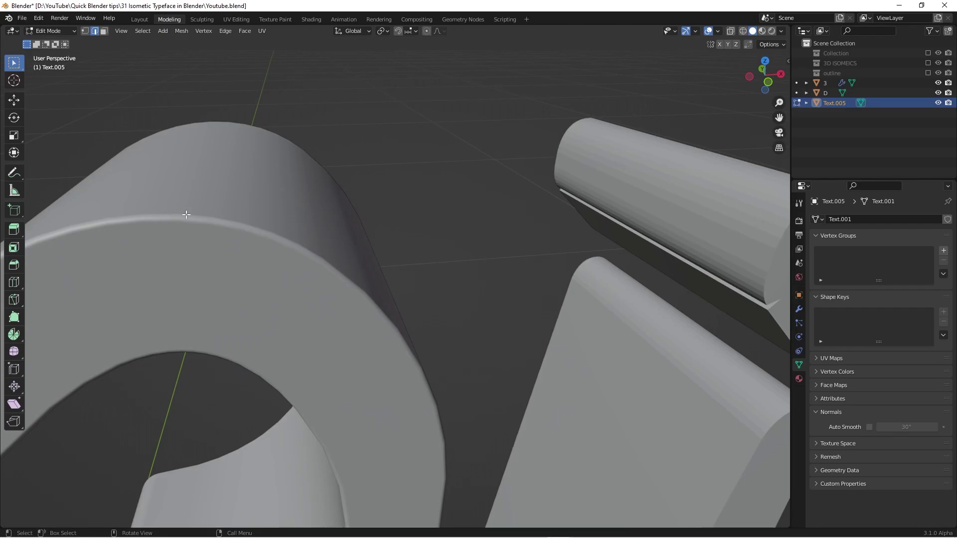
Step: Return the "Typeface" word to Object Mode in front view
scroll(186, 214, "down", 10)
key("KP_1")
key("Tab")
scroll(460, 217, "down", 4)
middle_click_drag(460, 217, 375, 217, "shift")
scroll(381, 233, "down", 3)
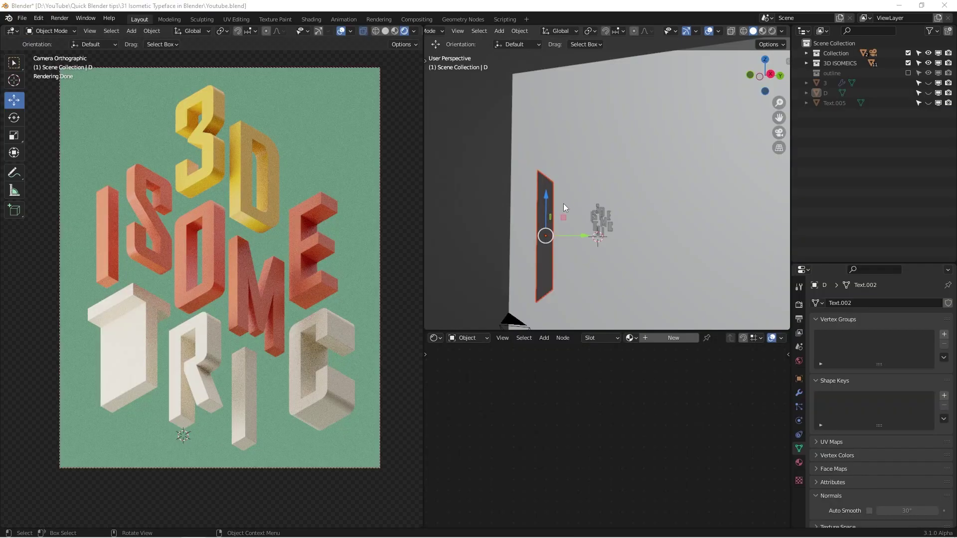
Step: Select the camera in the finished isometric example scene
mouse_move(563, 204)
middle_mouse_down()
mouse_move(617, 191)
mouse_move(563, 209)
middle_mouse_up()
middle_click_drag(566, 257, 545, 199, "shift")
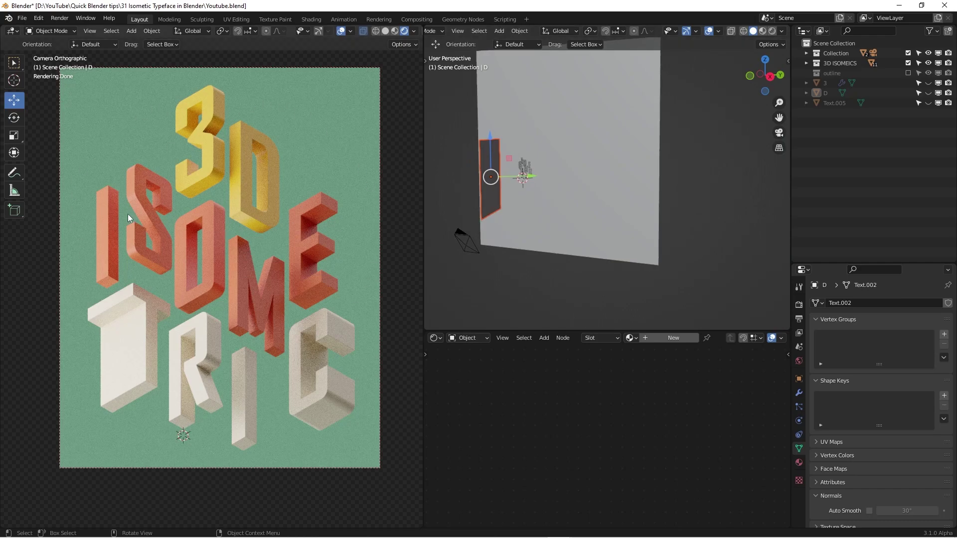
middle_click_drag(472, 198, 523, 258)
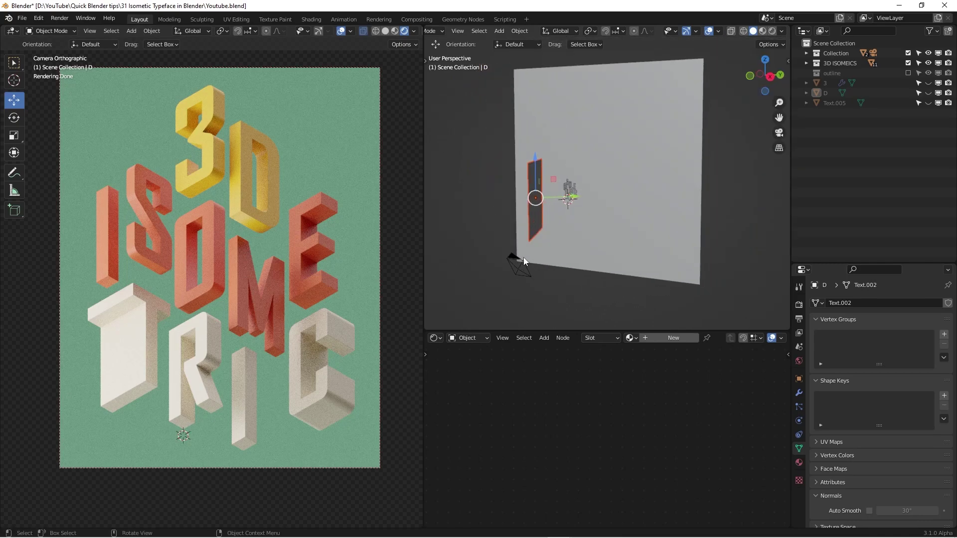
left_click(523, 258)
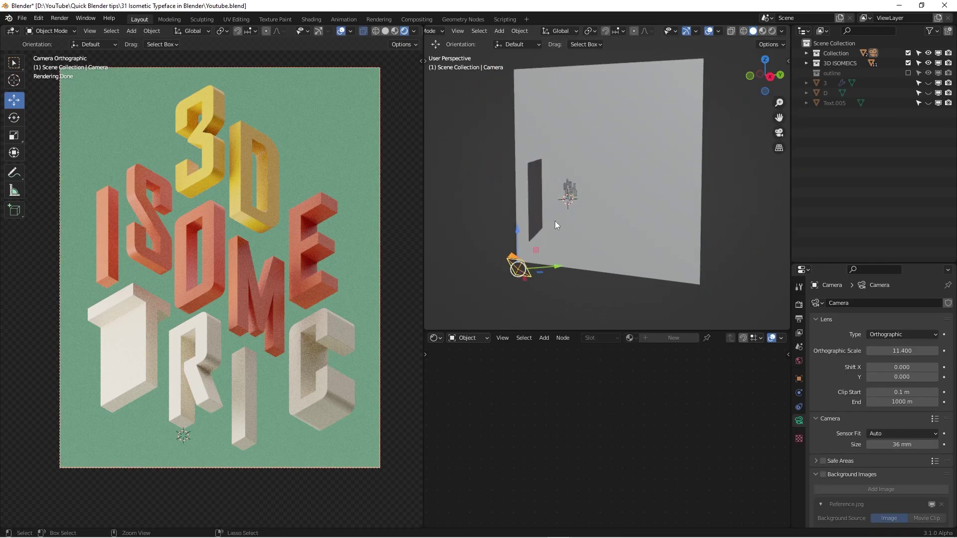
Step: Examine in an enlarged viewport how the selected camera is placed relative to the letters and large planes
key("ctrl+space")
scroll(345, 298, "down", 4)
scroll(449, 296, "up", 5)
middle_click_drag(325, 371, 364, 306, "shift")
scroll(363, 306, "down", 4)
middle_click_drag(172, 287, 325, 275, "shift")
scroll(325, 274, "up", 4)
middle_click_drag(184, 270, 292, 298)
scroll(534, 281, "up", 3)
middle_click_drag(534, 281, 623, 280)
key("ctrl+alt+space")
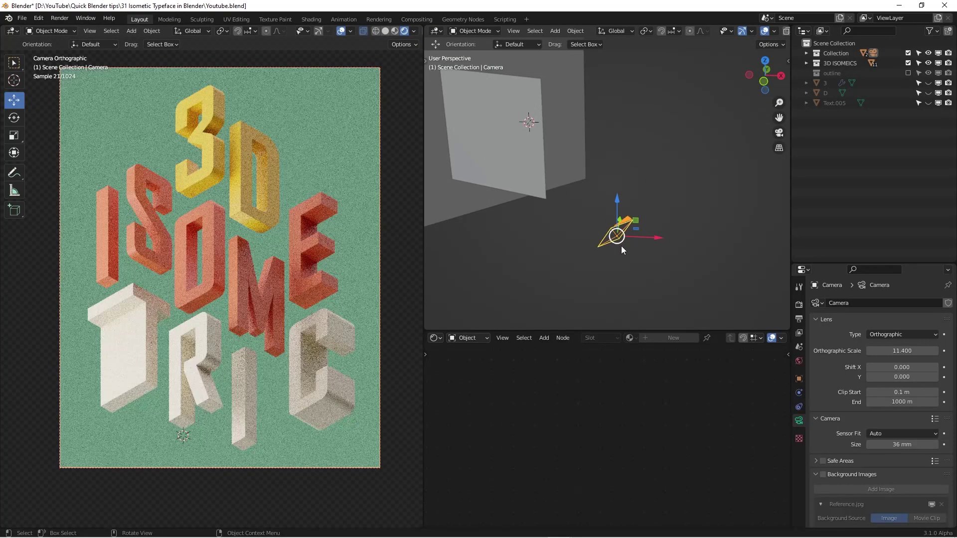
Step: Enlarge the camera's properties area and examine the camera's placement in the example scene, ending in front view
left_click_drag(885, 261, 893, 137)
middle_click_drag(556, 175, 538, 248)
scroll(521, 158, "down", 4)
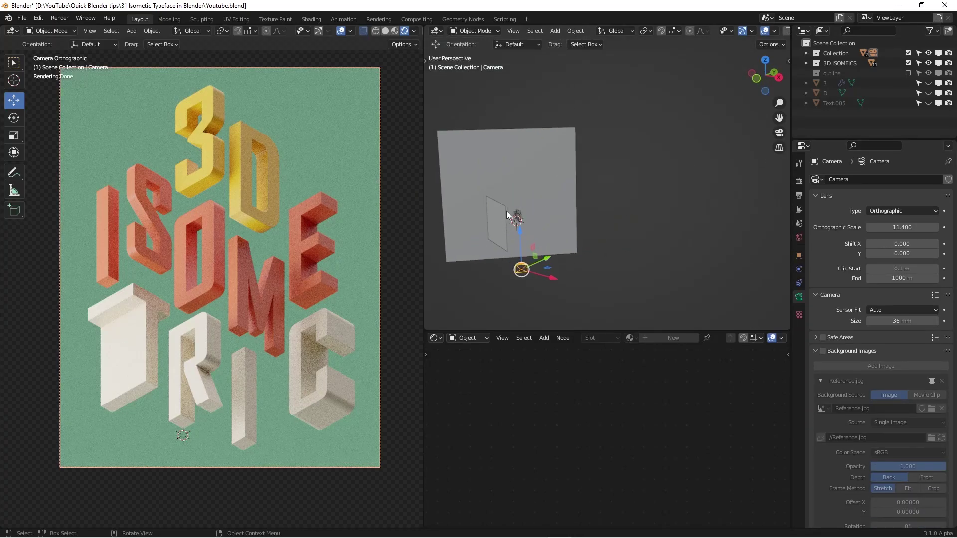
scroll(531, 263, "up", 3)
scroll(529, 245, "down", 2)
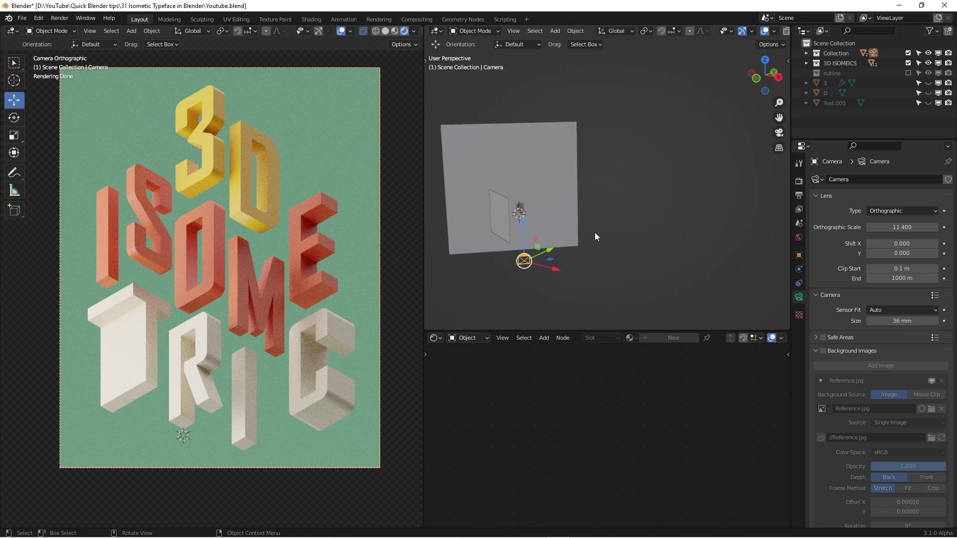
key("KP_1")
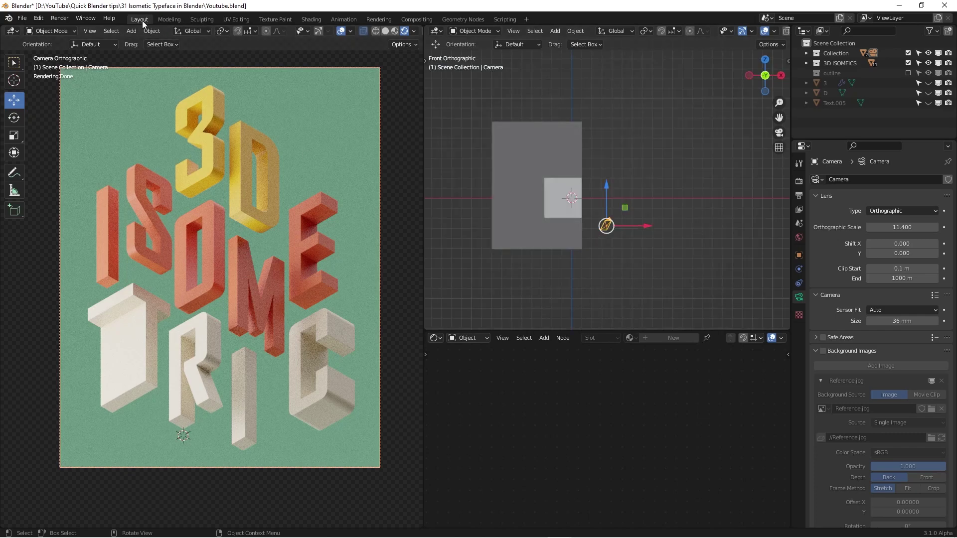
Step: Switch to the Modeling workspace in top view and exclude the Collection and 3D ISOMEICS collections from the view layer
left_click(165, 19)
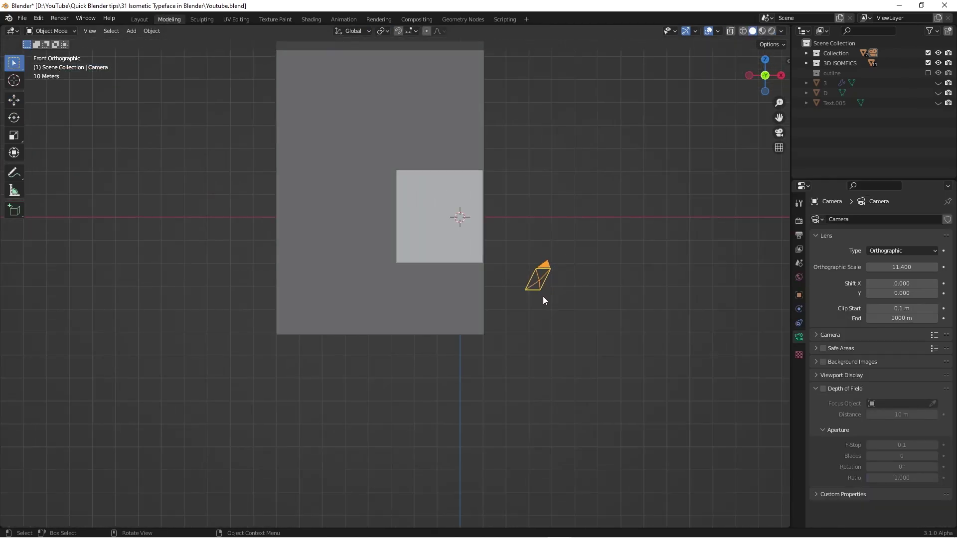
key("KP_7")
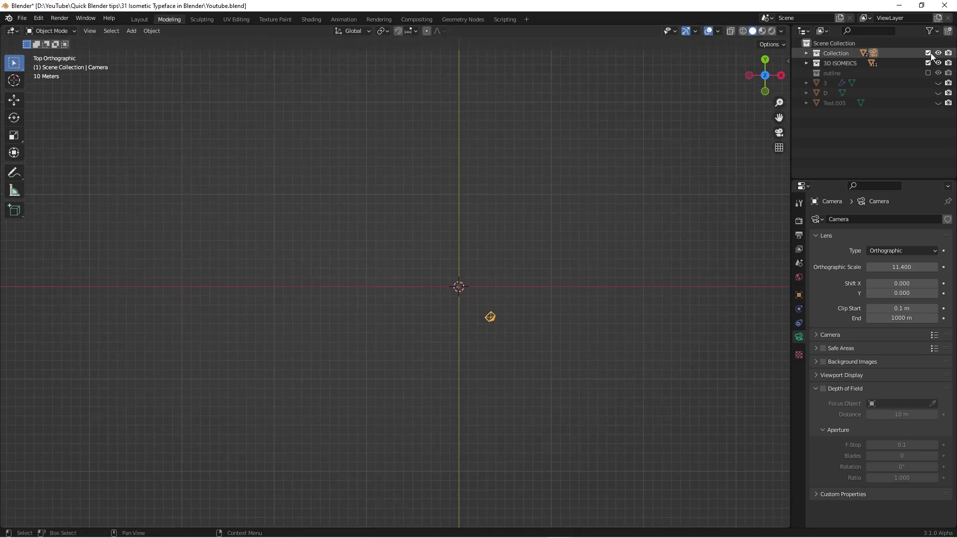
left_click_drag(930, 53, 930, 60)
scroll(461, 270, "up", 3)
middle_click_drag(463, 265, 358, 242, "shift")
scroll(372, 278, "up", 3)
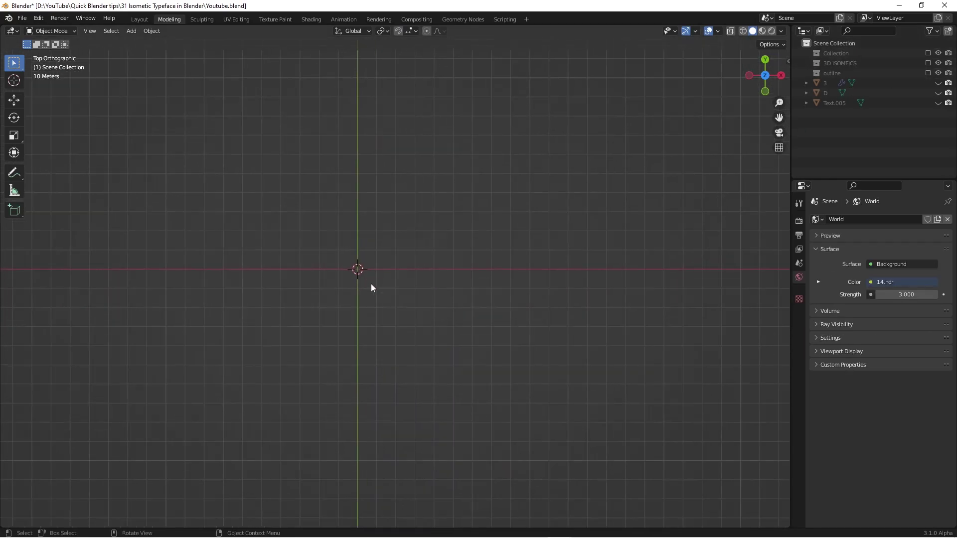
Step: Add a new camera at the world origin
key("shift+a")
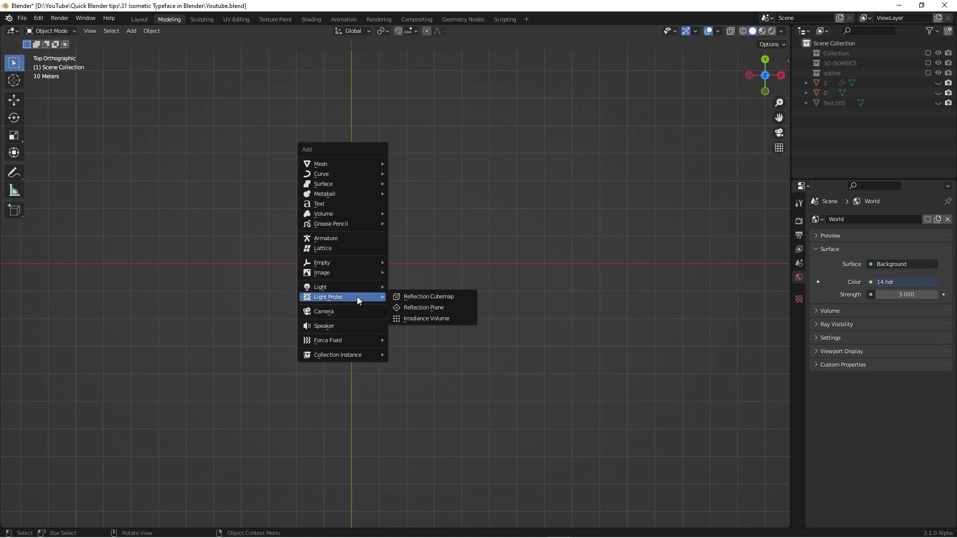
mouse_move(357, 265)
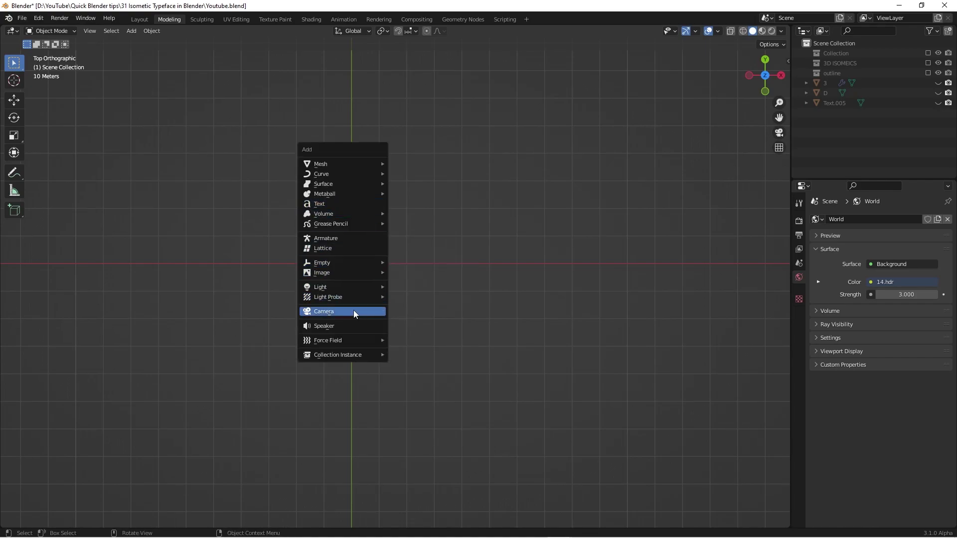
left_click(354, 311)
scroll(417, 289, "up", 3)
middle_click_drag(346, 301, 470, 324, "shift")
scroll(462, 290, "up", 8)
scroll(369, 274, "up", 2)
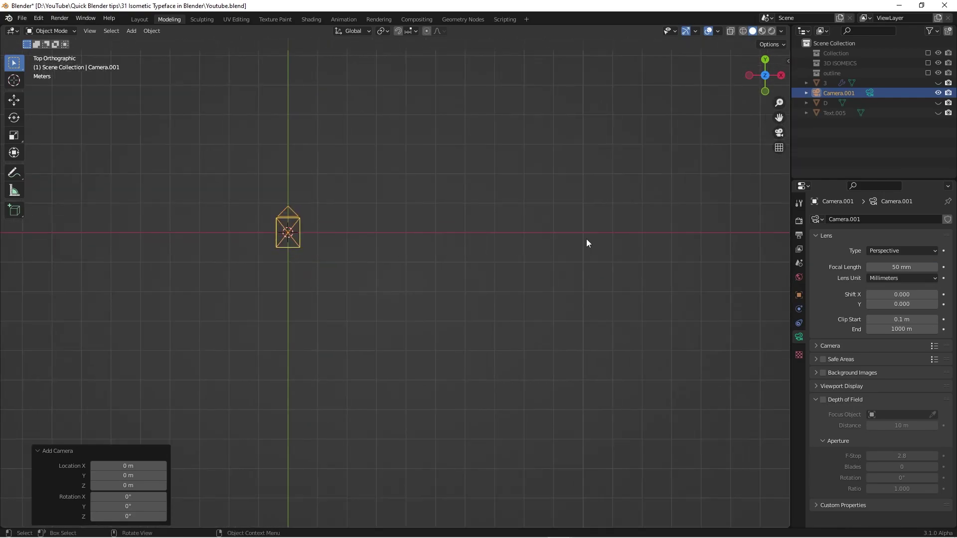
Step: Change the new camera's lens type to Orthographic
left_click(892, 251)
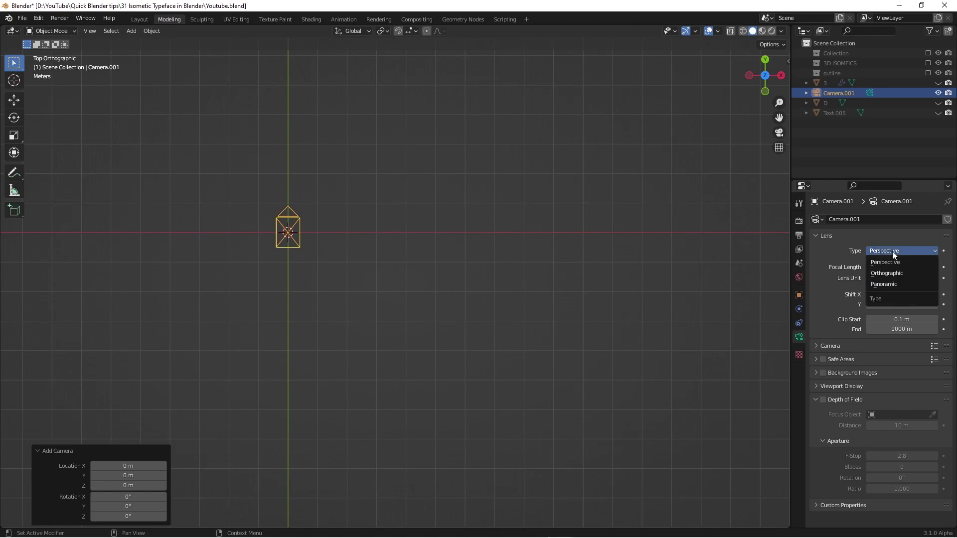
left_click(909, 273)
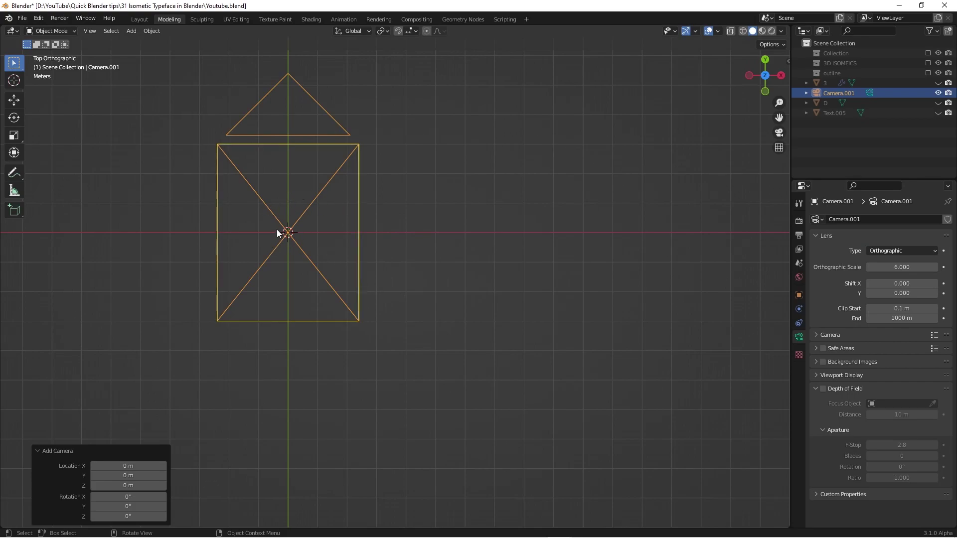
scroll(374, 198, "down", 2)
middle_click_drag(427, 210, 465, 235, "shift")
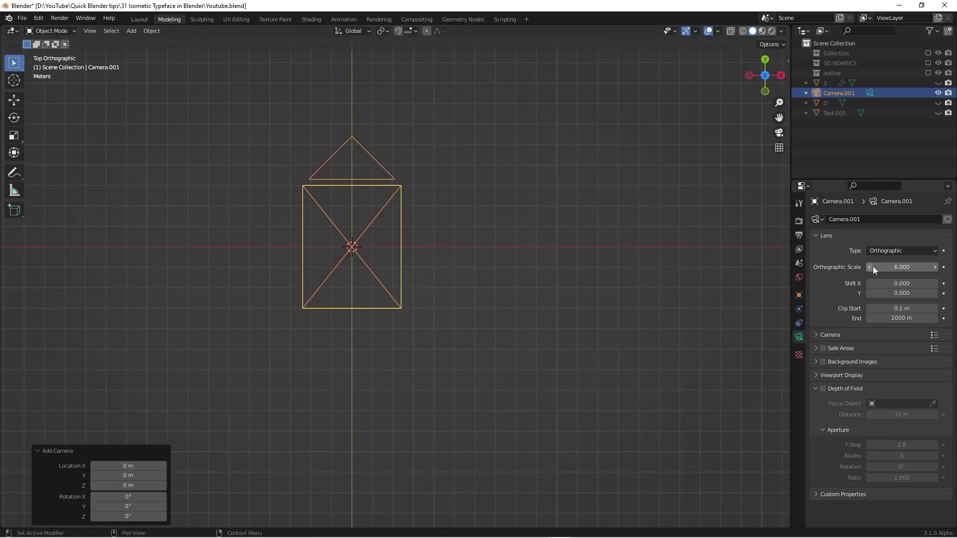
scroll(513, 222, "down", 3)
scroll(419, 244, "up", 3)
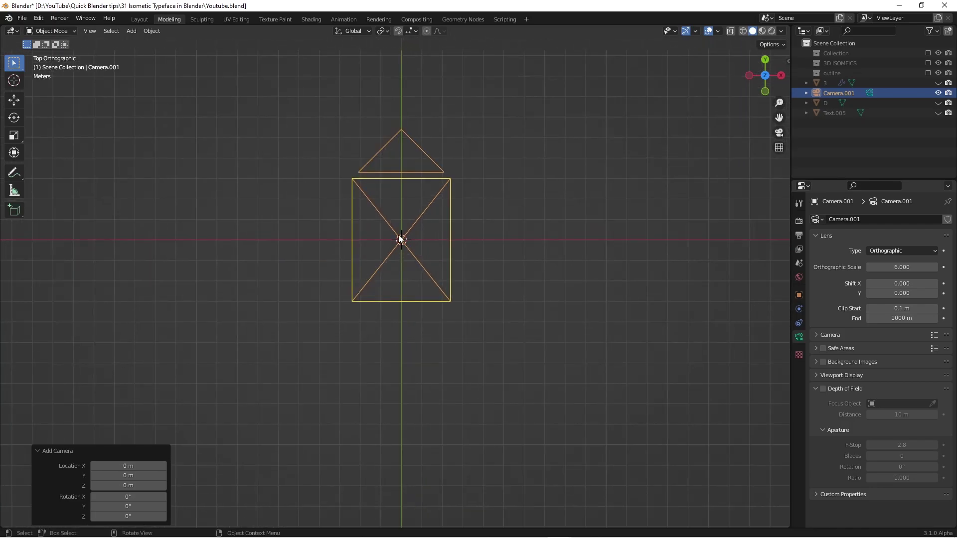
scroll(592, 465, "down", 4)
middle_click_drag(598, 458, 463, 350, "shift")
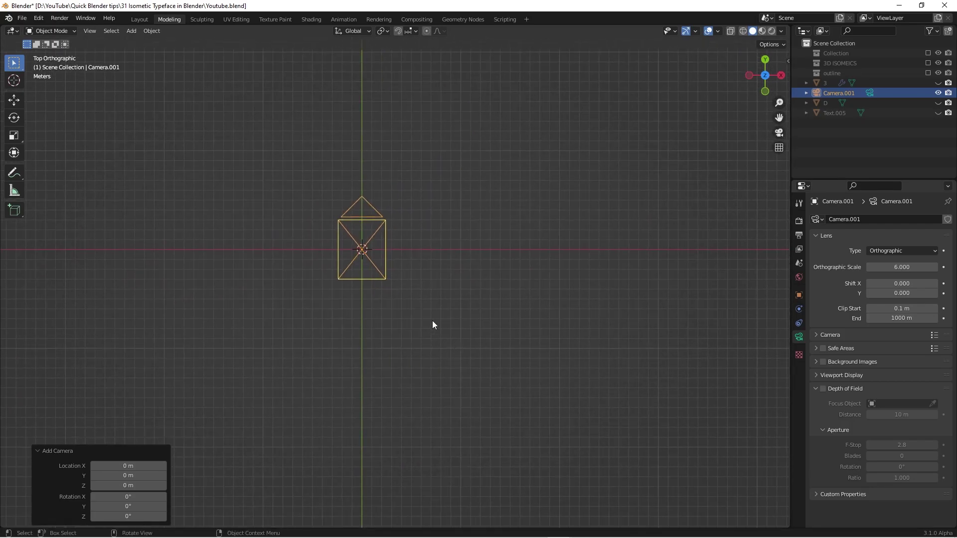
Step: Set the camera's X, Y and Z location to 5 m
key("n")
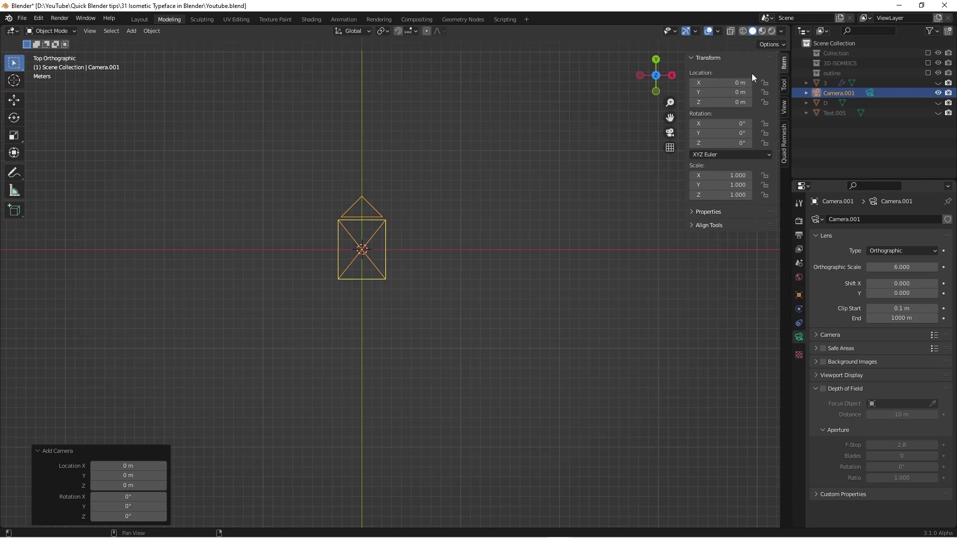
left_click_drag(725, 81, 726, 102)
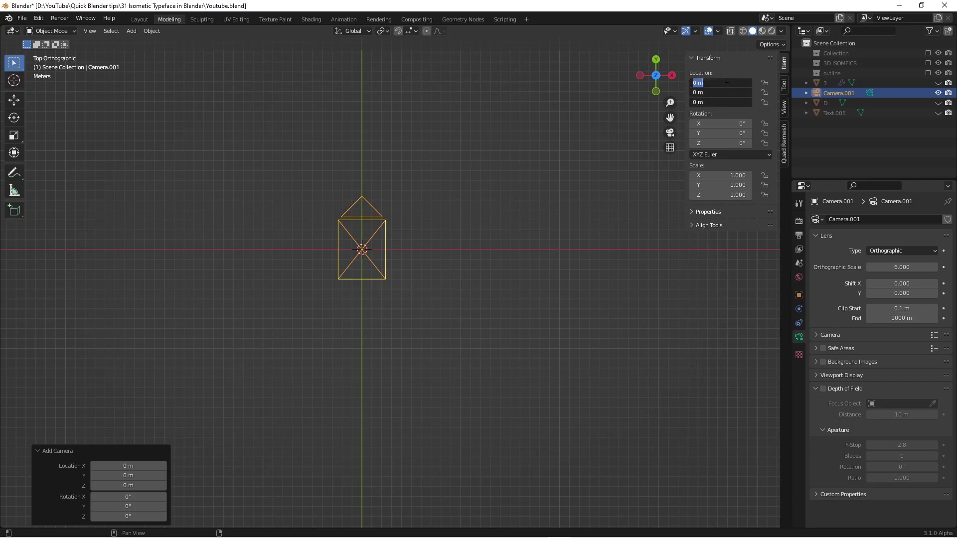
type("5")
key("Return")
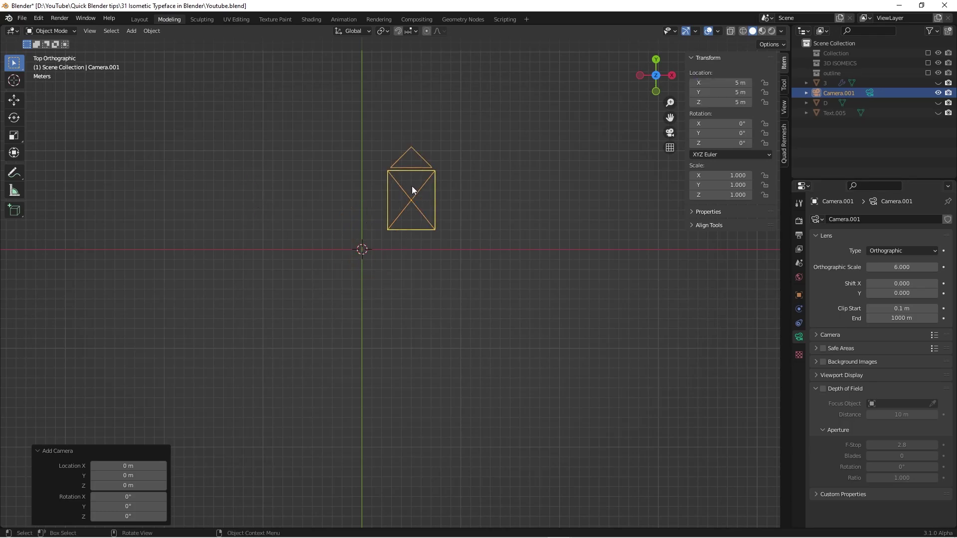
scroll(462, 160, "up", 2)
middle_click_drag(455, 181, 463, 219, "shift")
scroll(463, 219, "down", 2)
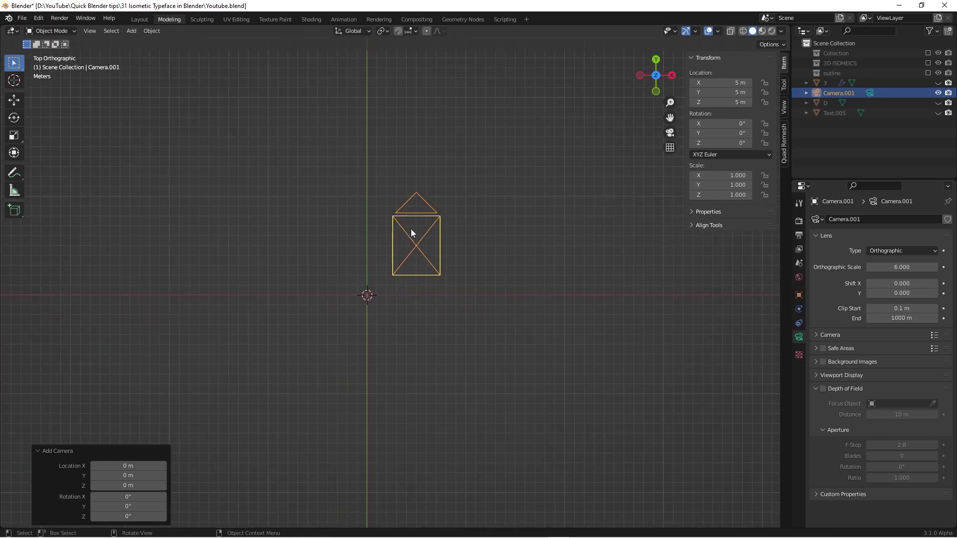
Step: Change the camera's Y location to -5 m
left_click(721, 93)
left_click_drag(721, 93, 662, 92)
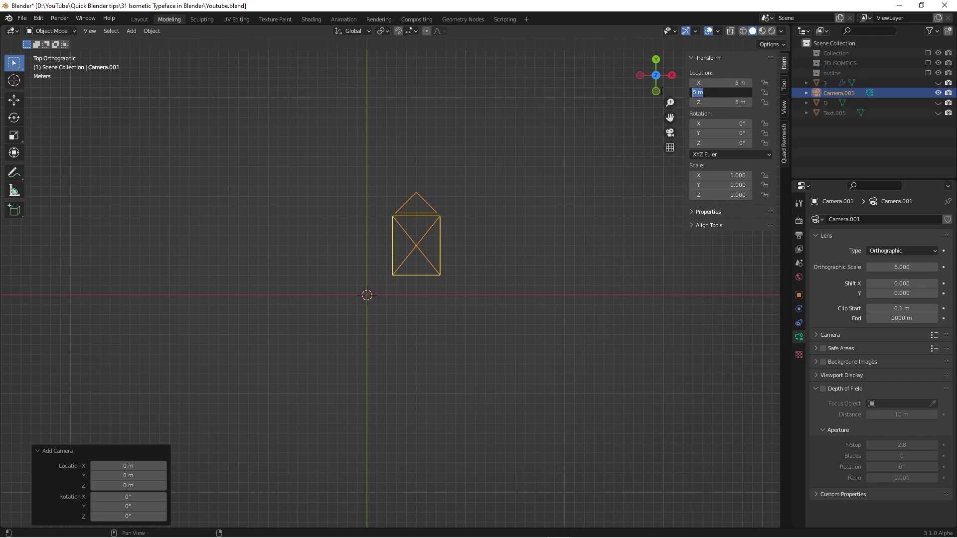
key("BackSpace")
key("Return")
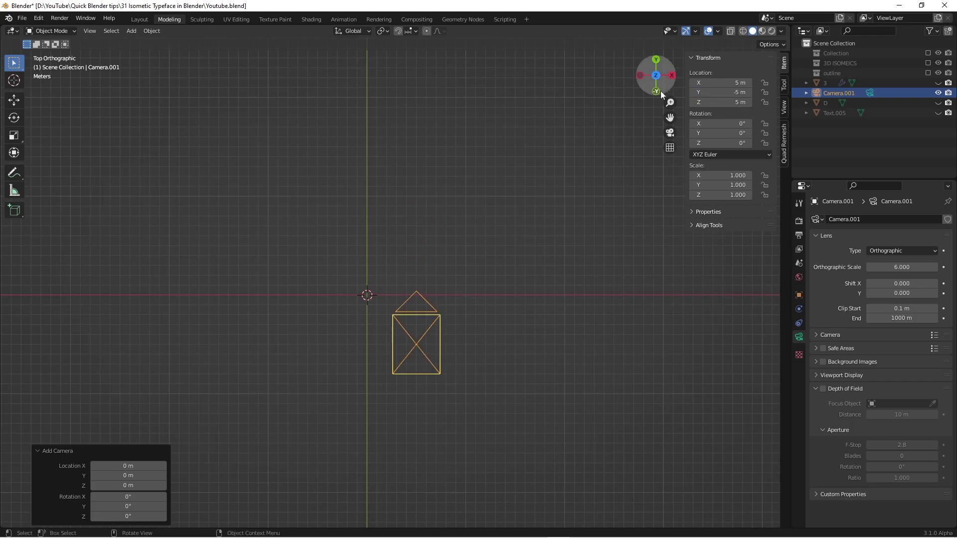
scroll(414, 344, "up", 1)
middle_click_drag(415, 345, 414, 265, "shift")
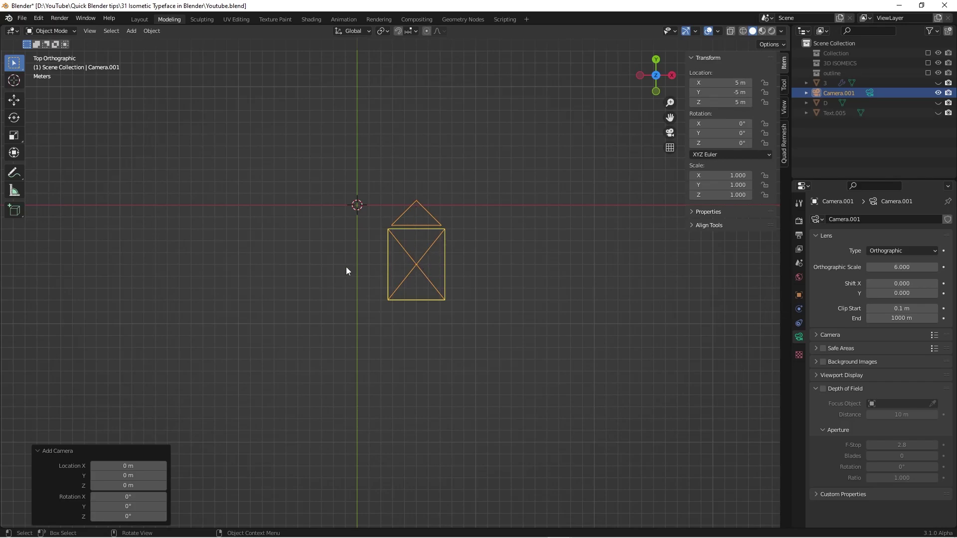
Step: Set the camera's rotation to 60° on X and 45° on Z
key("KP_1")
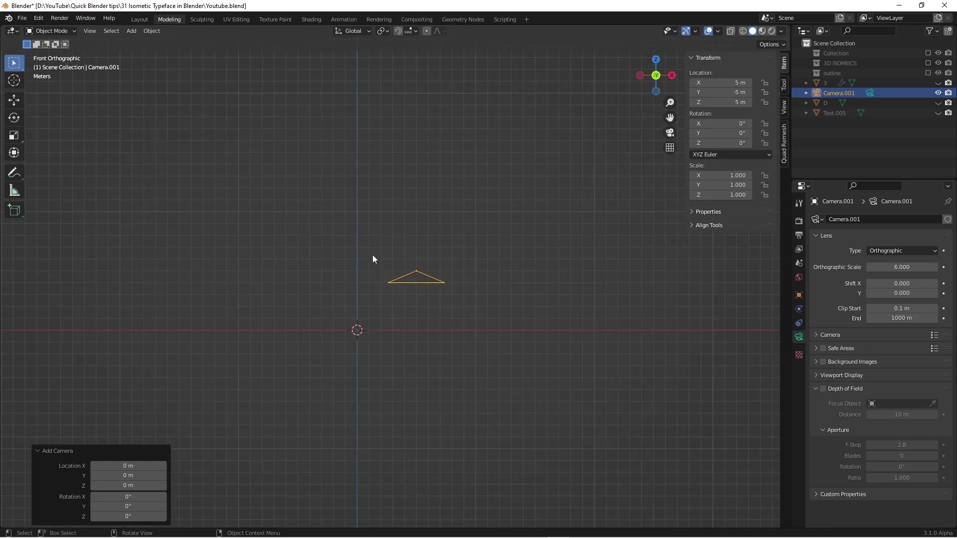
scroll(424, 274, "up", 2)
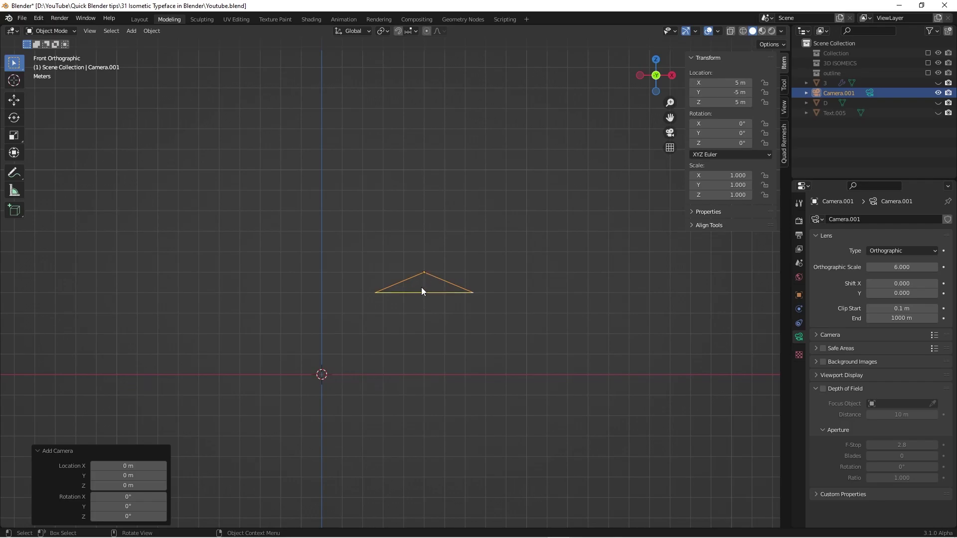
left_click(723, 142)
type("45")
key("Return")
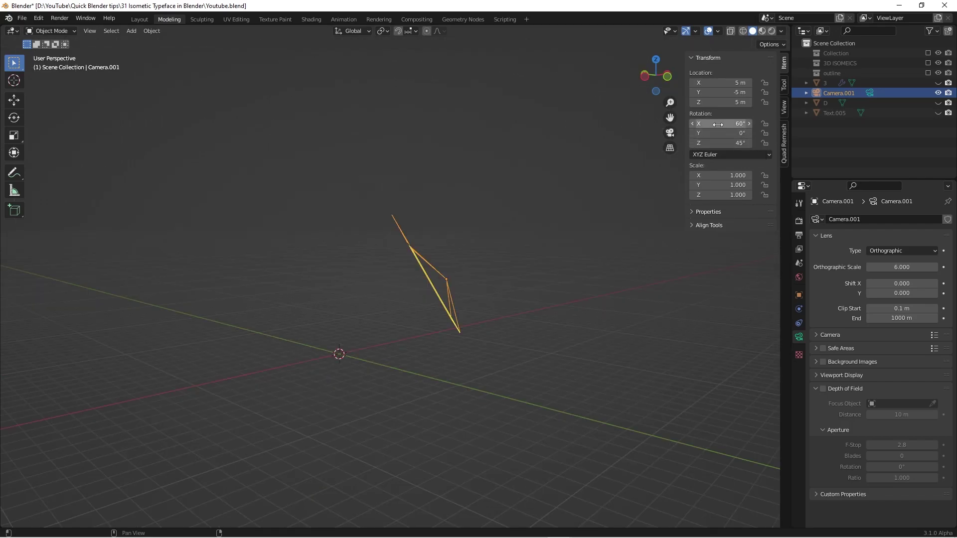
Step: Set the camera's X rotation to 120° and check the view through the camera
mouse_move(720, 124)
left_mouse_down()
mouse_move(748, 123)
mouse_move(686, 124)
mouse_move(759, 124)
mouse_move(718, 124)
left_mouse_up()
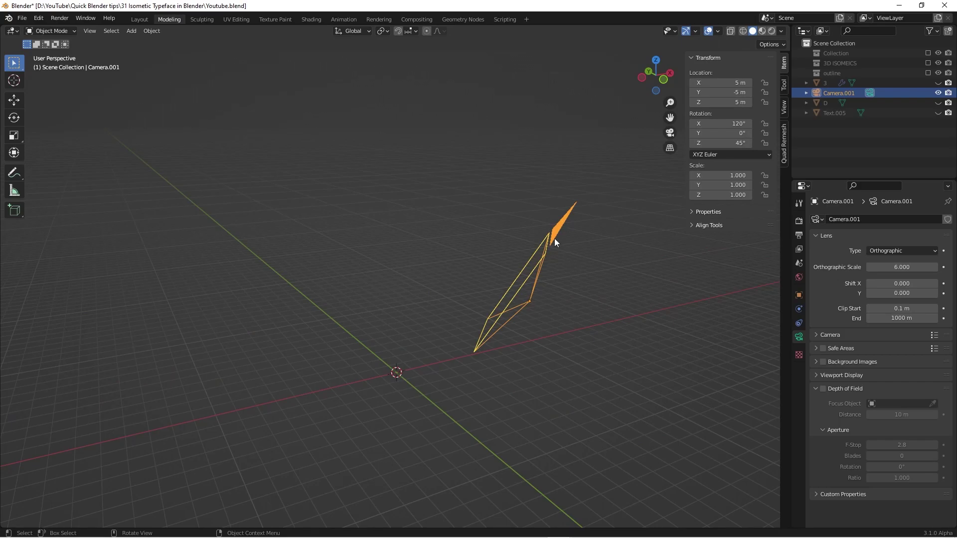
key("KP_0")
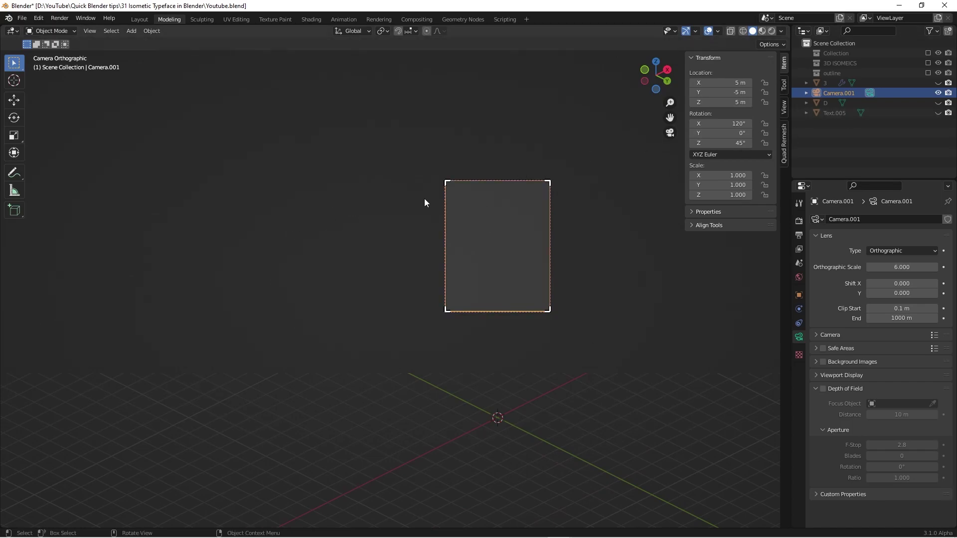
key("KP_0")
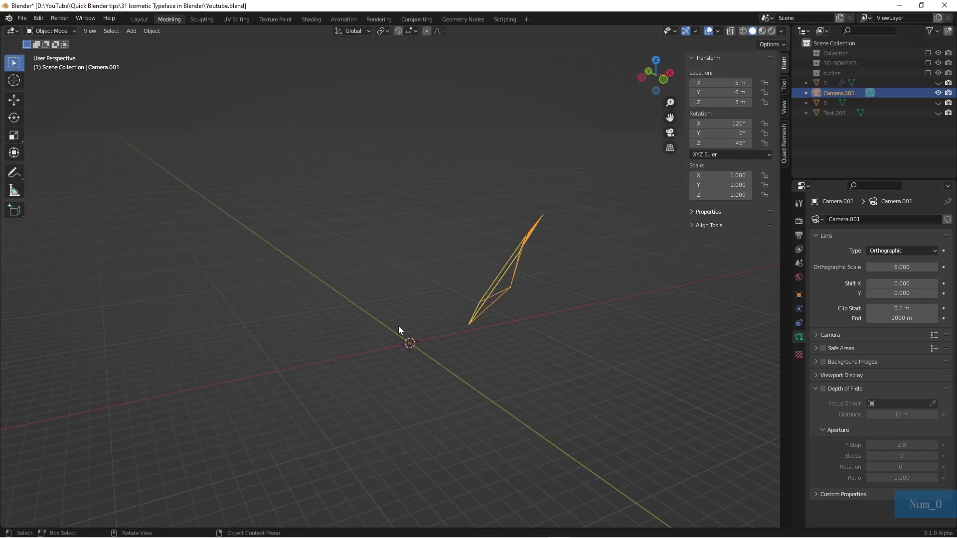
Step: Add a cube at the world origin and raise it about 11.7 m along Z
key("shift+a")
mouse_move(360, 97)
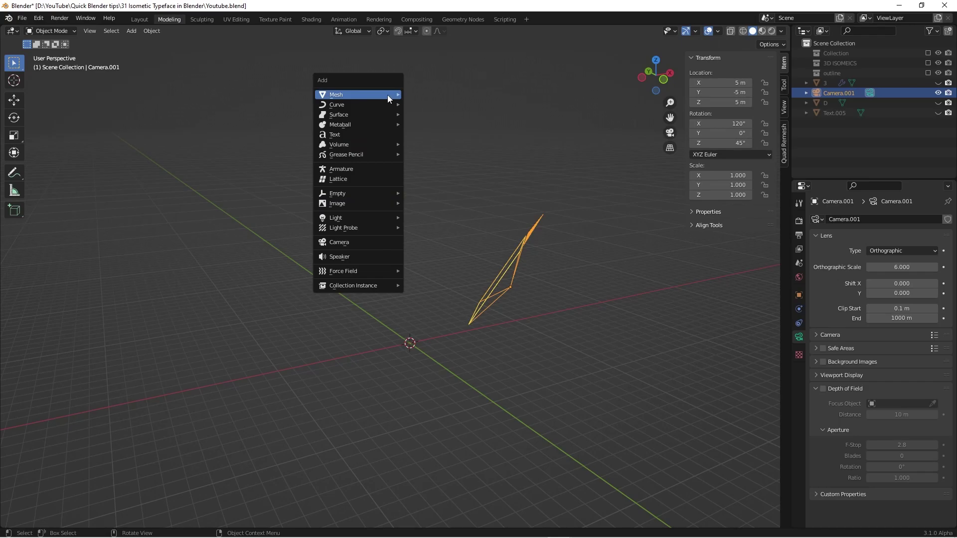
mouse_move(390, 94)
left_click(432, 114)
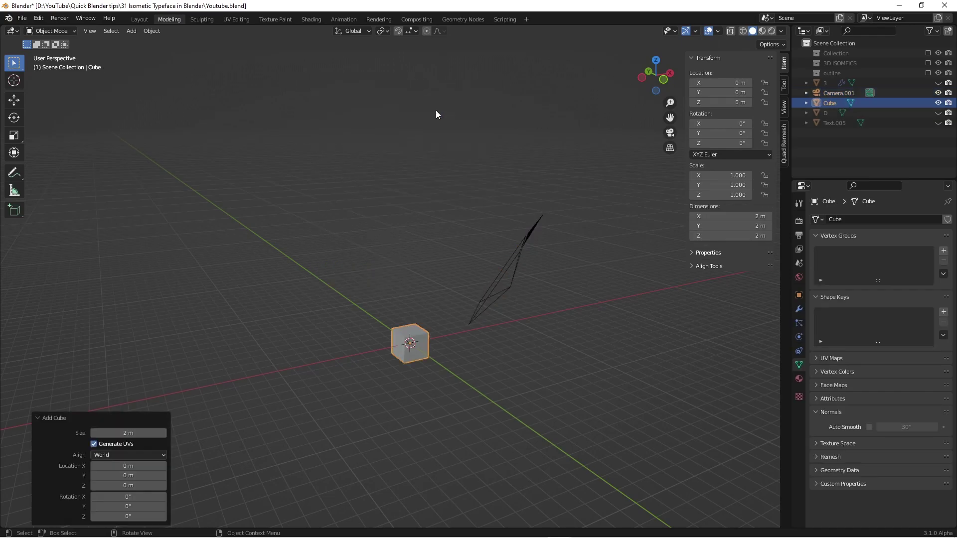
key("g")
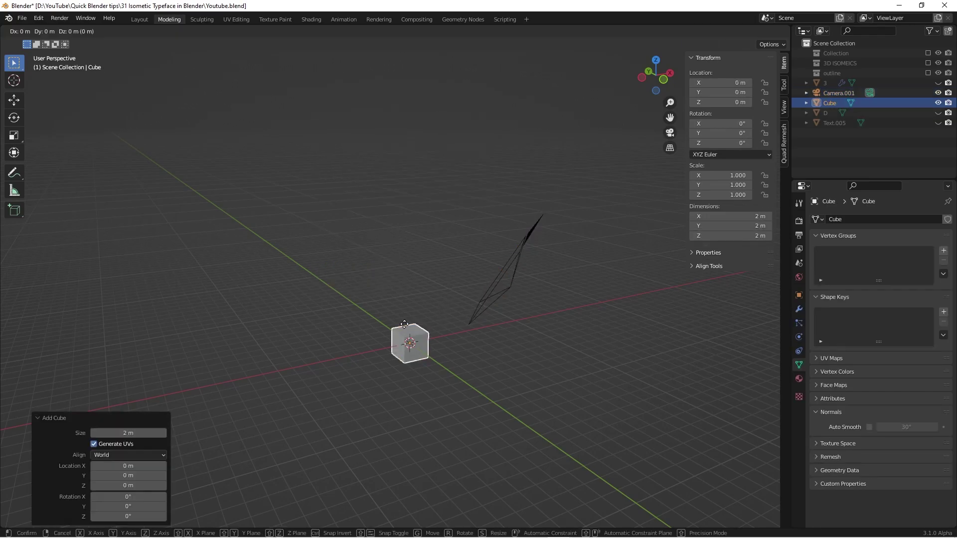
key("z")
left_click(410, 164)
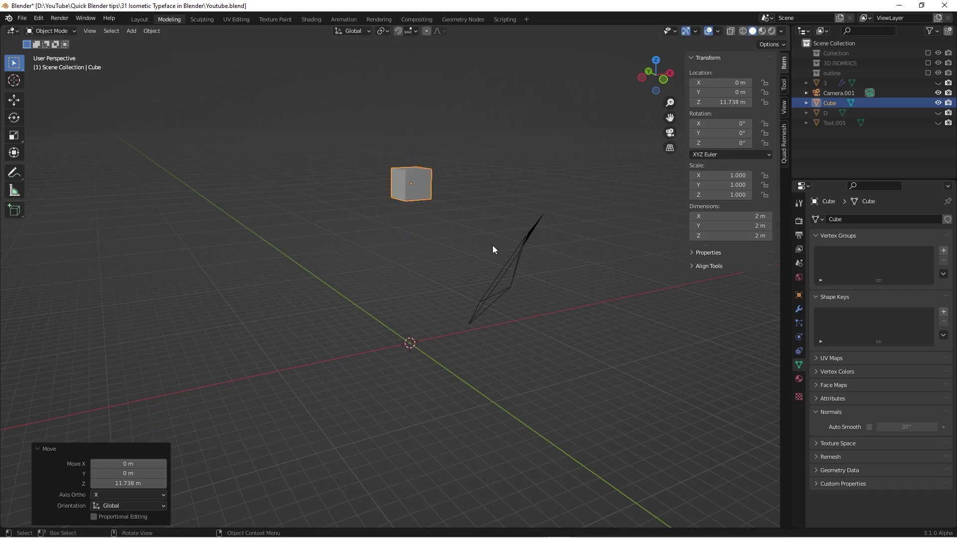
Step: Look through the camera and lower the cube about 2.9 m along Z to centre it in the frame
key("KP_0")
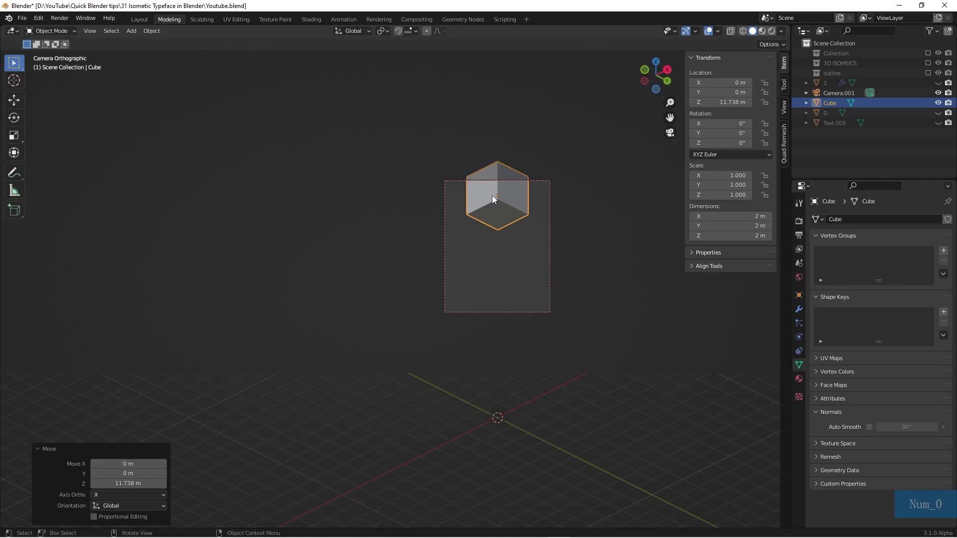
scroll(492, 196, "up", 4)
middle_click_drag(519, 235, 417, 243, "shift")
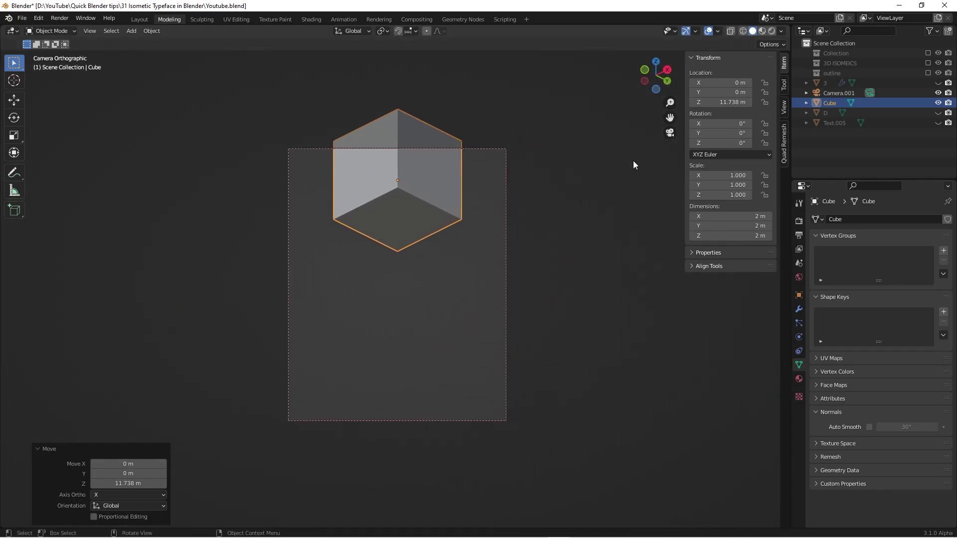
left_click(828, 103)
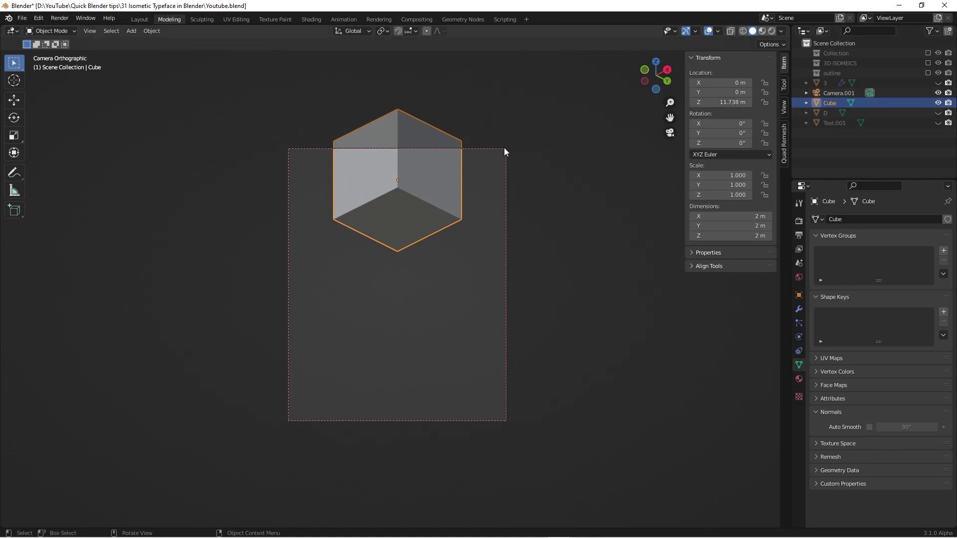
key("g")
key("z")
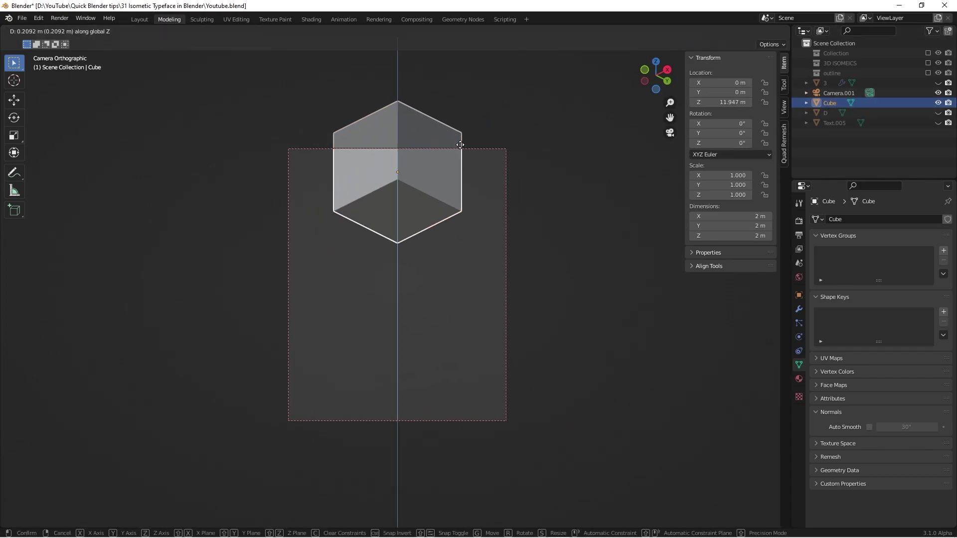
left_click(454, 268)
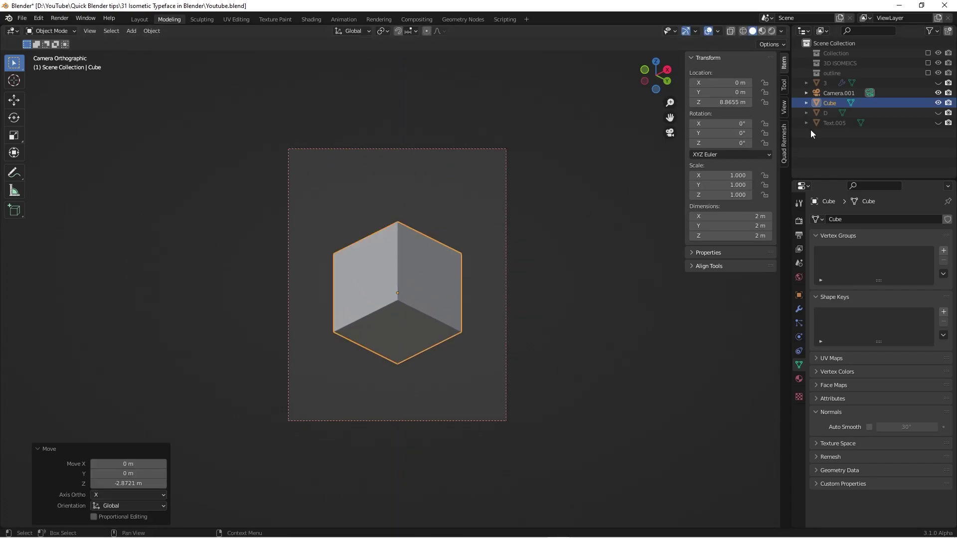
Step: Set the orthographic scale of Camera.001 to 7.500
left_click(832, 94)
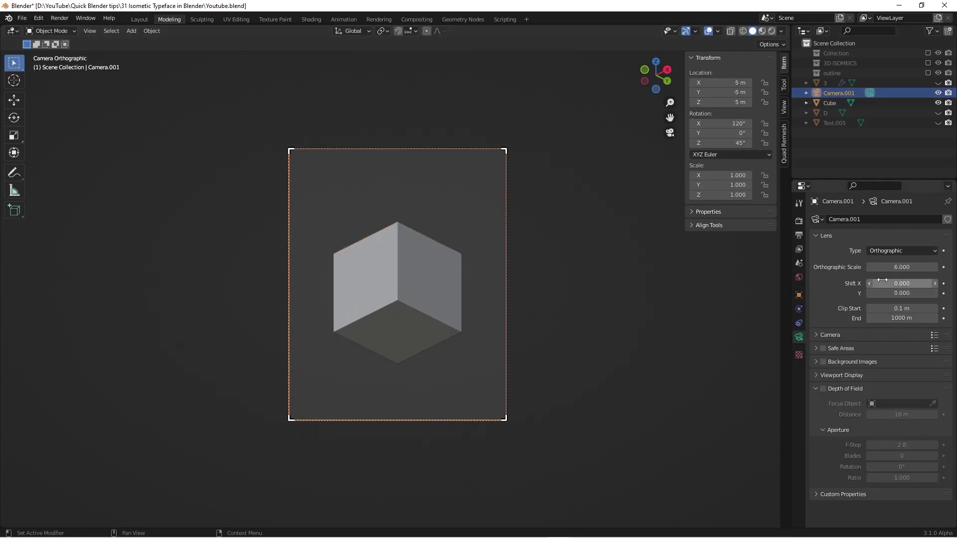
mouse_move(908, 270)
left_mouse_down()
mouse_move(925, 270)
mouse_move(897, 270)
mouse_move(918, 270)
left_mouse_up()
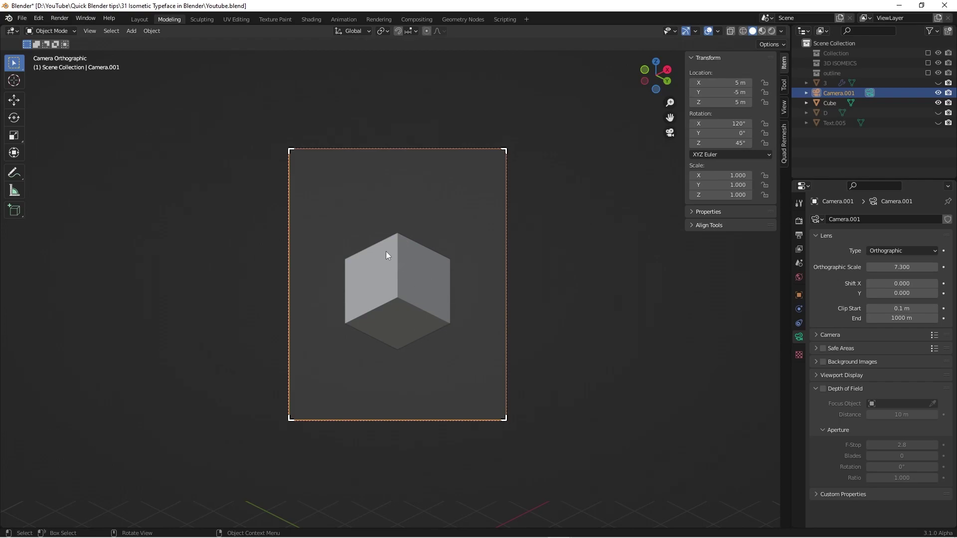
mouse_move(898, 262)
left_mouse_down()
mouse_move(880, 263)
mouse_move(927, 262)
mouse_move(902, 262)
left_mouse_up()
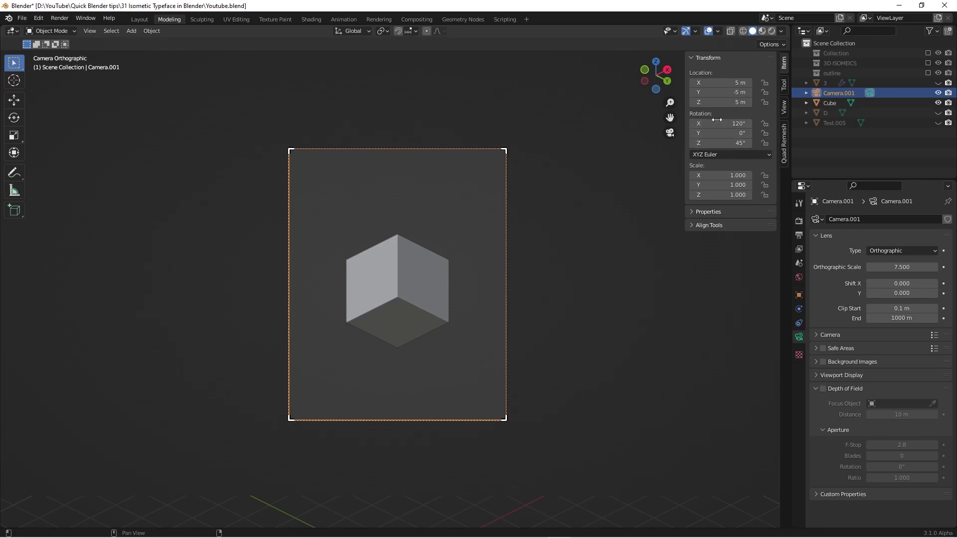
Step: Set the camera's X rotation to 104° and lower the cube about 2.7 m along Z to recentre it
left_click_drag(711, 124, 687, 124)
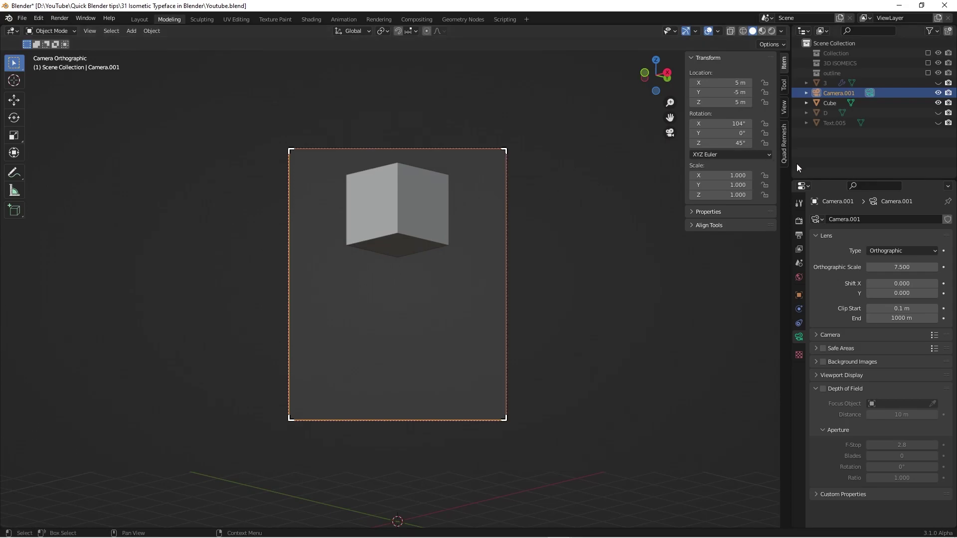
left_click(833, 104)
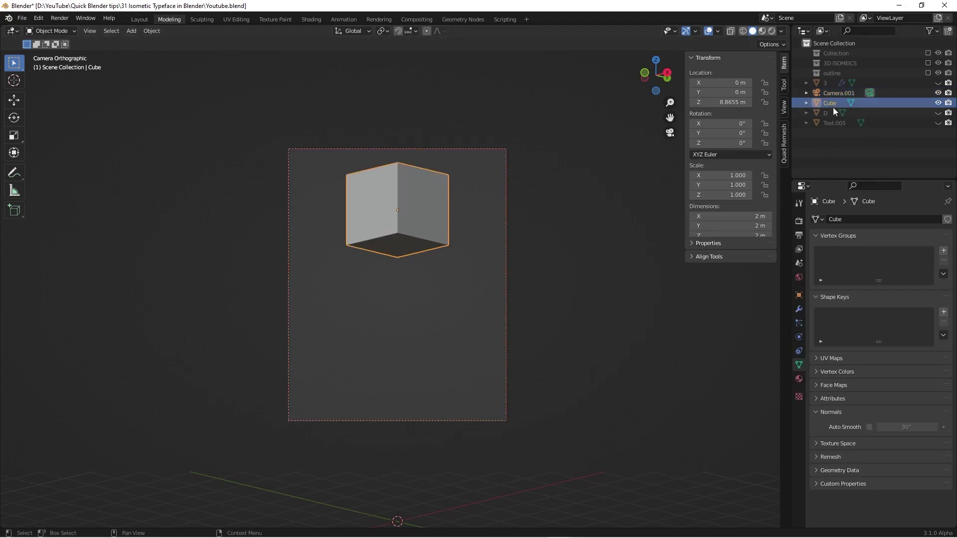
key("g")
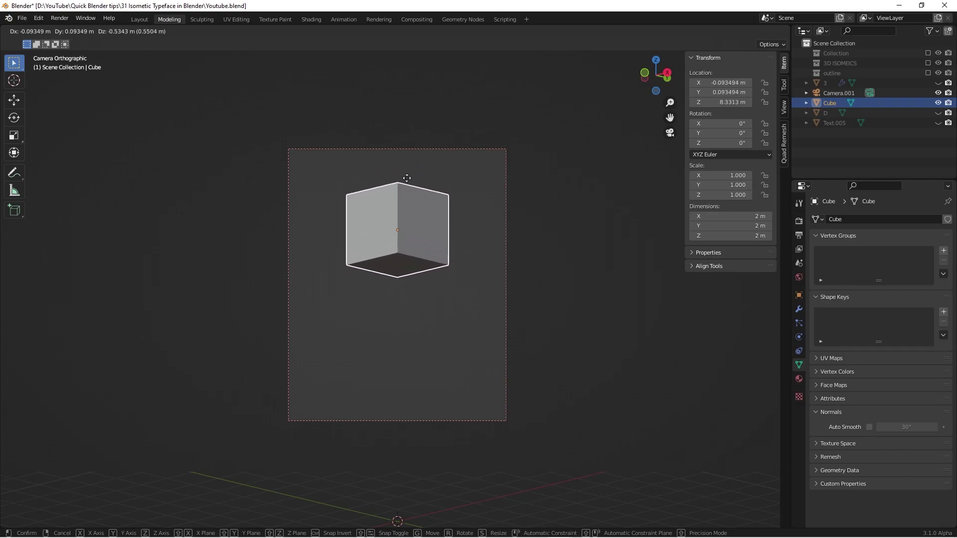
key("z")
left_click(434, 247)
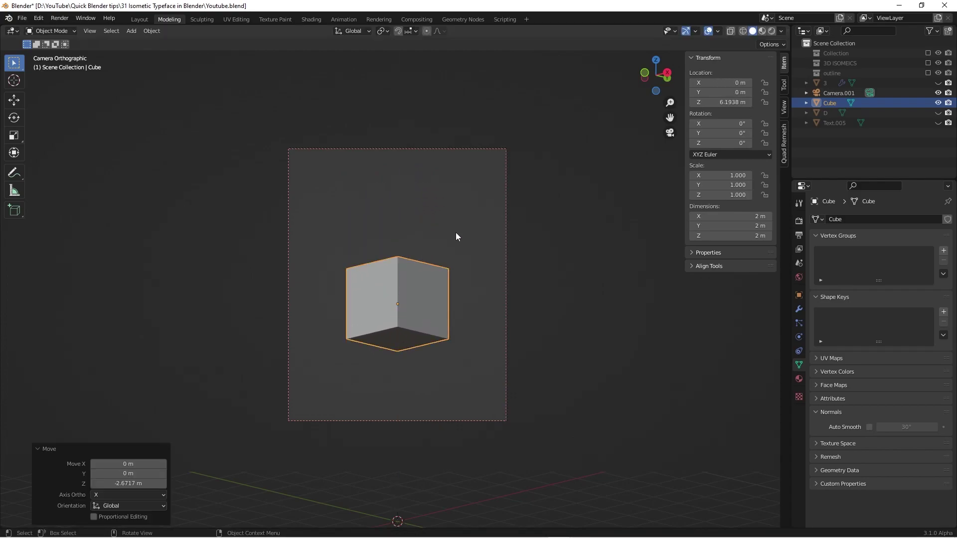
Step: Set the camera's X rotation to 109° and raise the cube about 1.3 m along Z to recentre it
left_click(830, 94)
mouse_move(735, 123)
left_mouse_down()
mouse_move(689, 124)
mouse_move(733, 123)
left_mouse_up()
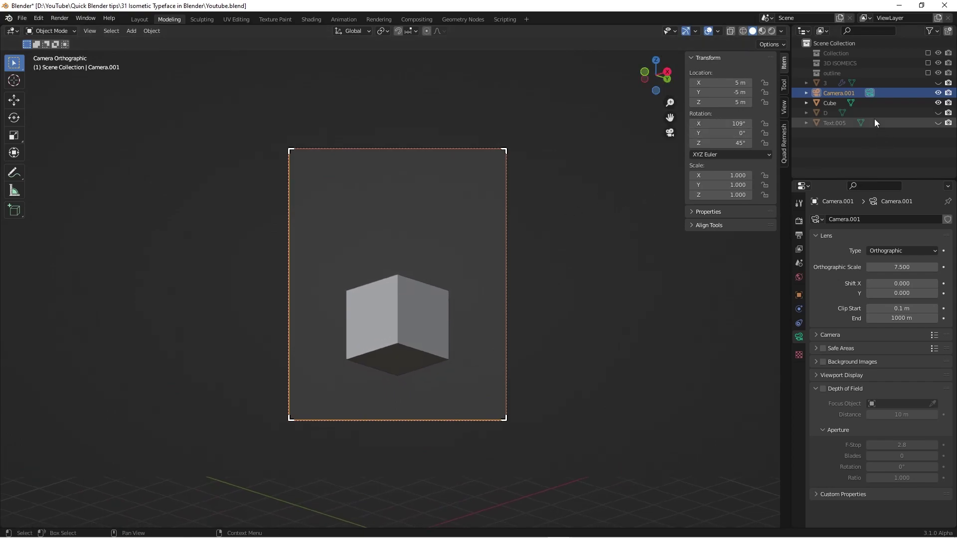
left_click(830, 103)
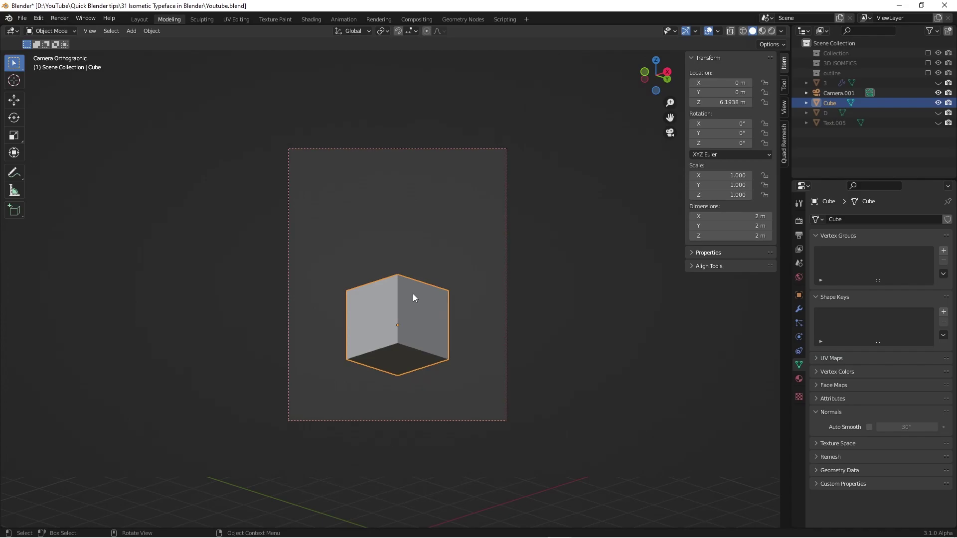
key("g")
key("z")
left_click(414, 248)
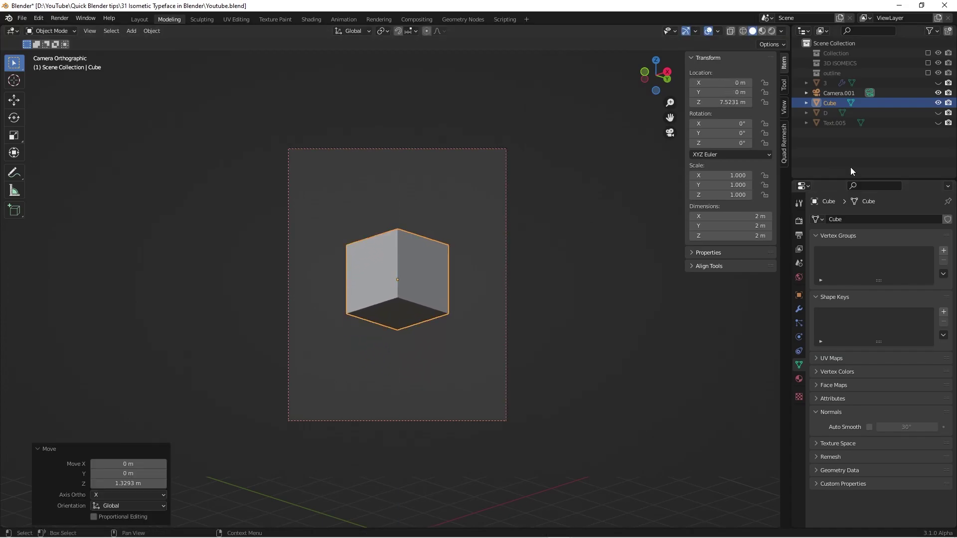
Step: Select Camera.001 and toggle the viewport visibility of the Text.005 and 3 objects
left_click(907, 93)
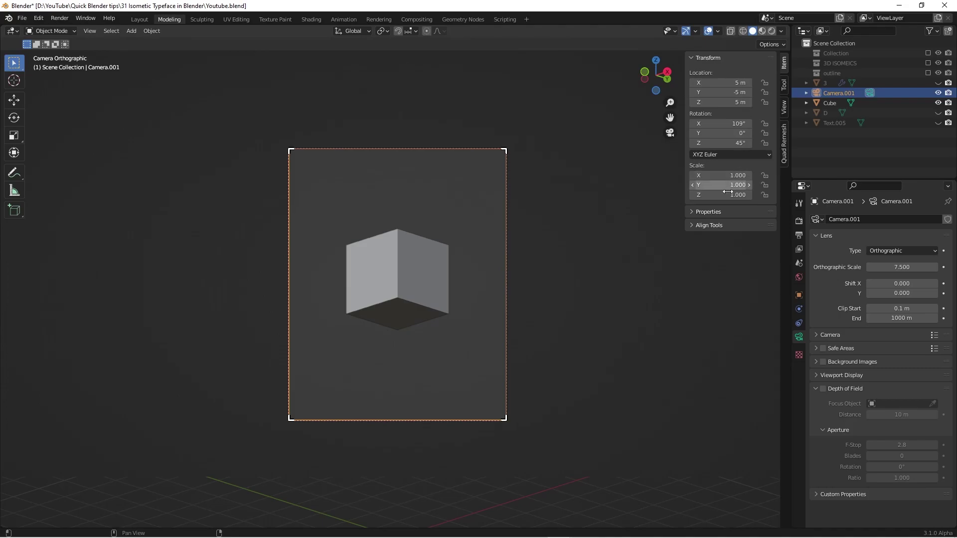
mouse_move(938, 123)
left_mouse_down()
mouse_move(938, 84)
mouse_move(937, 122)
left_mouse_up()
left_click(938, 83)
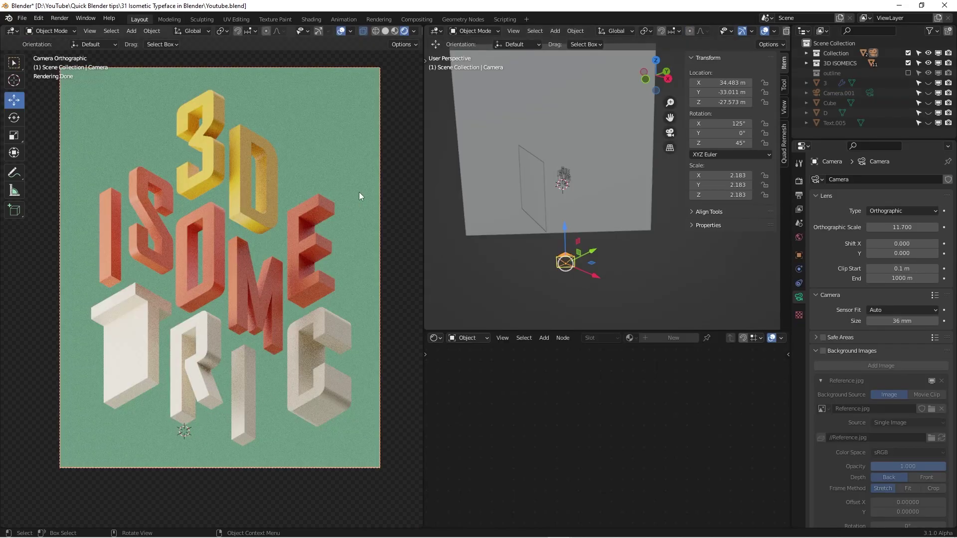
Step: Switch the perspective viewport of the finished lettering scene to rendered shading and select the light plane beside the letters
middle_click_drag(540, 201, 600, 163)
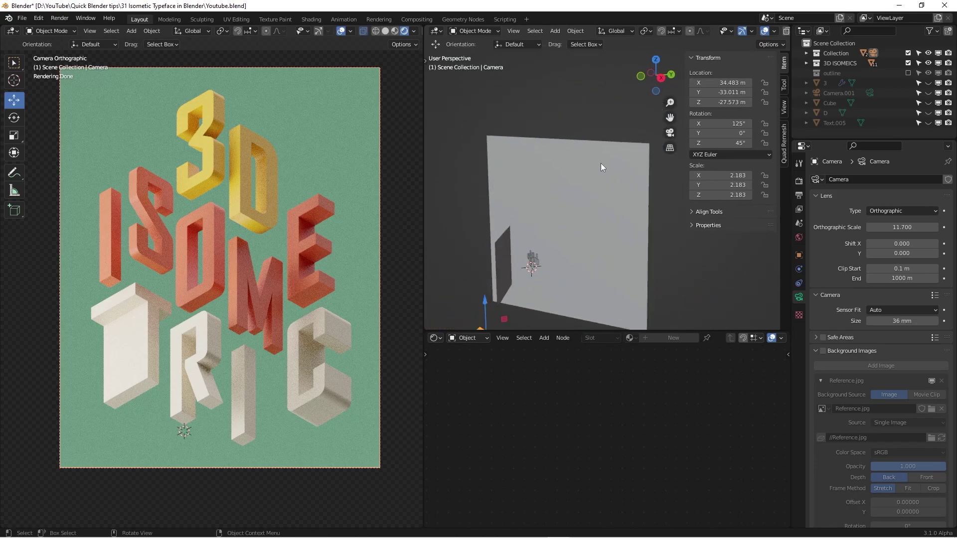
scroll(726, 33, "down", 3)
left_click(772, 30)
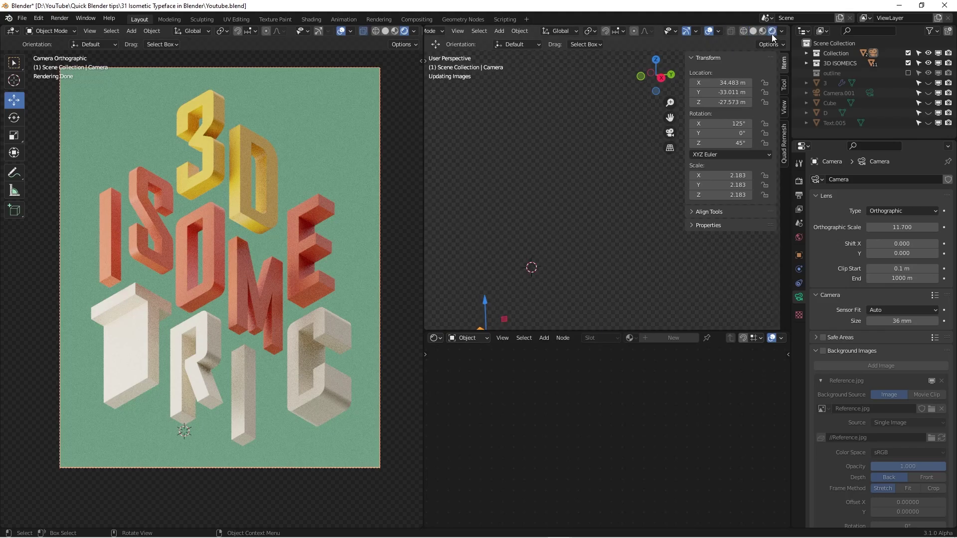
middle_click_drag(553, 259, 554, 213, "shift")
scroll(542, 218, "up", 4)
left_click(525, 208)
scroll(604, 396, "up", 3)
Step: Move the Gradient Texture, Emission and Material Output nodes closer together in the light's material
key("ctrl+space")
scroll(612, 320, "down", 4)
scroll(645, 264, "down", 2)
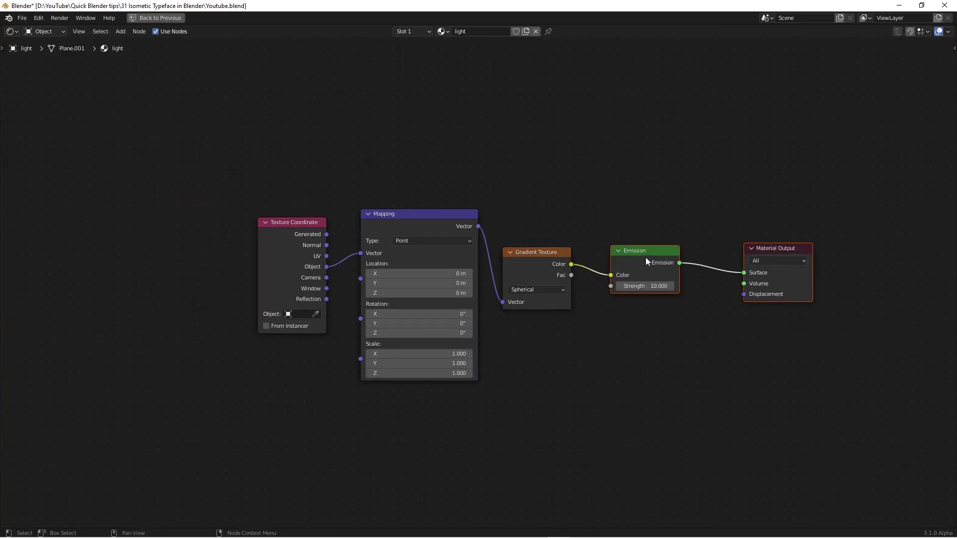
left_click_drag(552, 255, 570, 253)
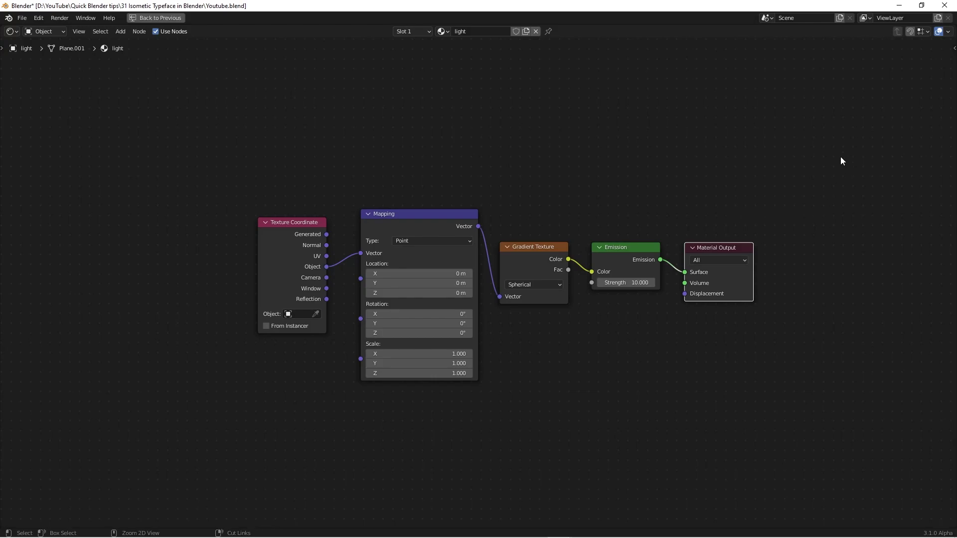
key("ctrl+space")
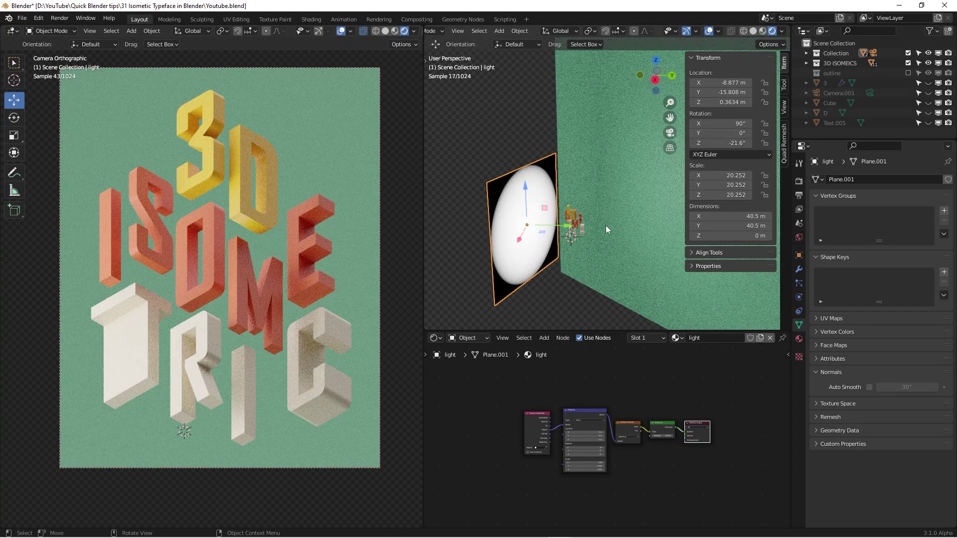
Step: Set the Transmission of the orange material on the letter E to 1.000
scroll(536, 222, "up", 6)
middle_click_drag(432, 236, 474, 238)
scroll(498, 235, "up", 6)
middle_click_drag(620, 222, 540, 218, "shift")
left_click(585, 171)
scroll(606, 374, "down", 5)
middle_click_drag(605, 387, 545, 382)
scroll(602, 417, "up", 10)
scroll(693, 486, "up", 1)
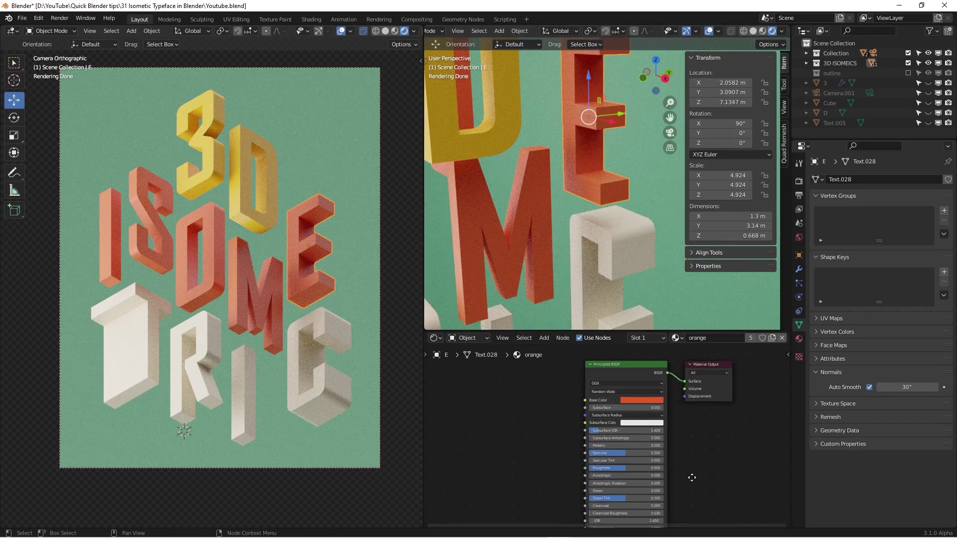
middle_click_drag(692, 486, 690, 436)
key("ctrl+space")
scroll(495, 415, "down", 1)
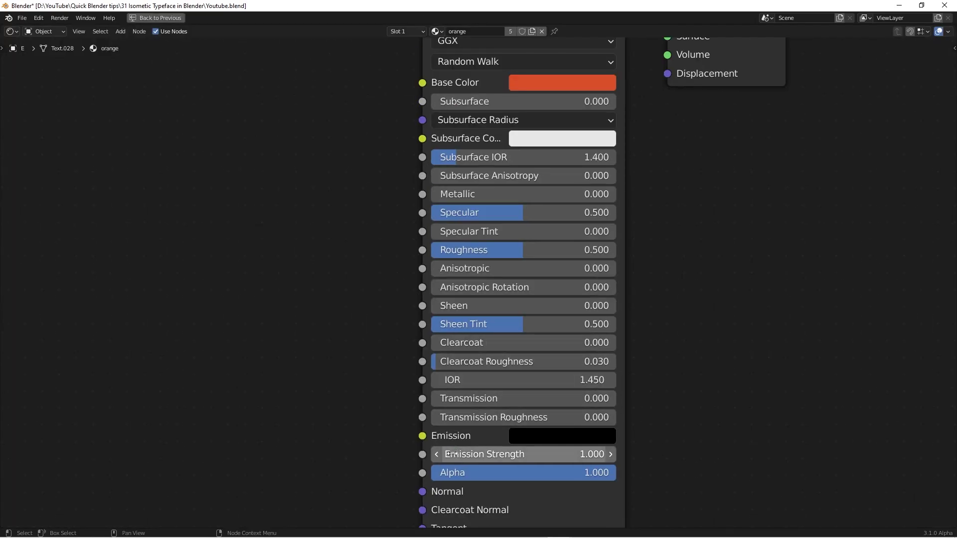
left_click_drag(453, 398, 638, 398)
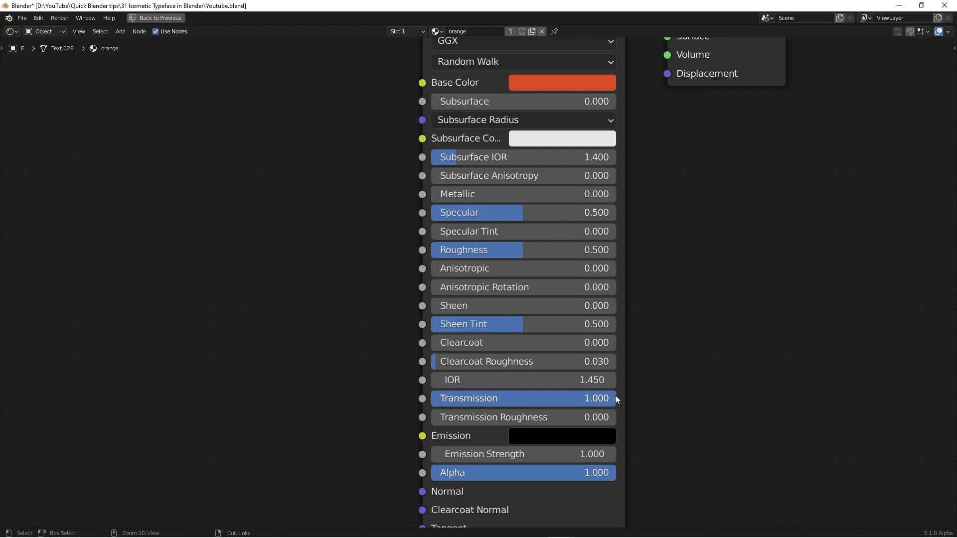
key("ctrl+space")
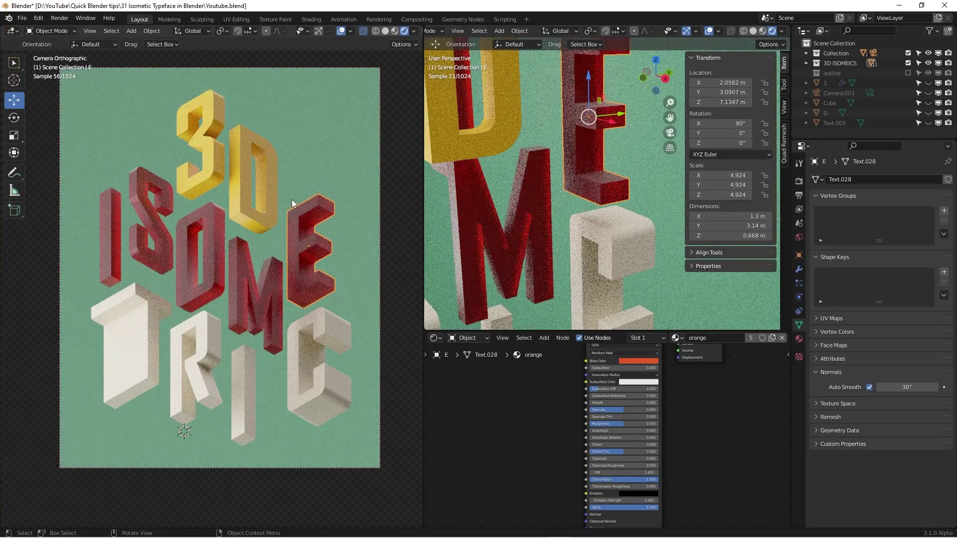
Step: Examine the shader settings of the letter D's yellow material and the letter M's orange material
left_click(253, 202)
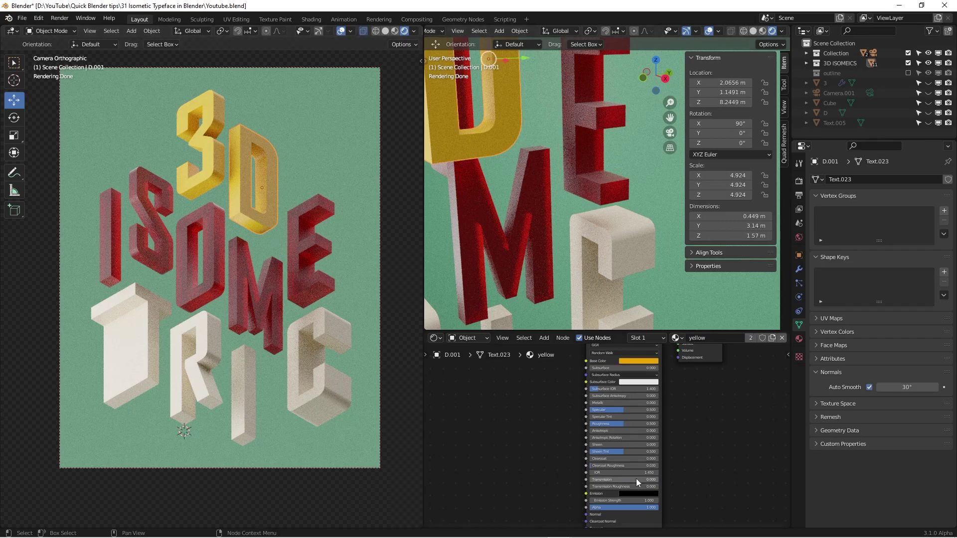
scroll(636, 478, "up", 1)
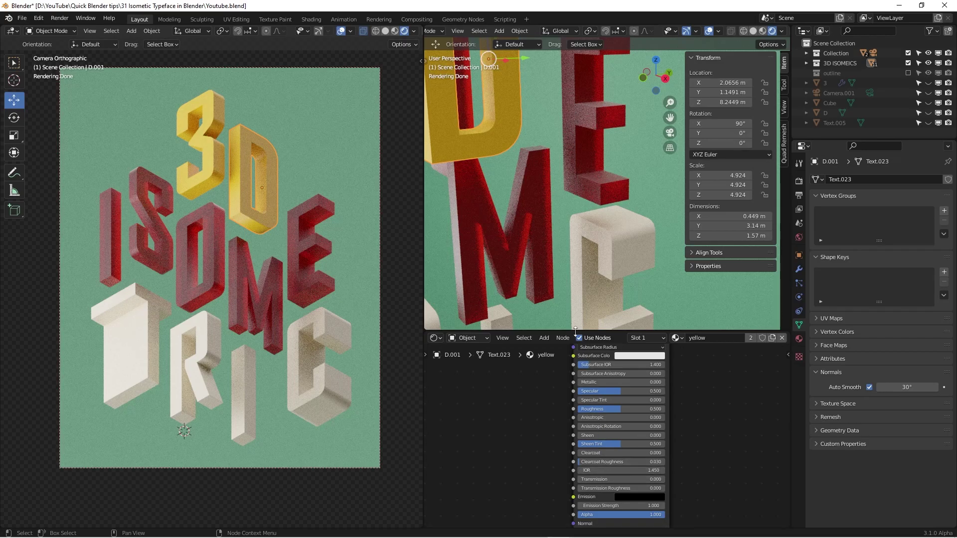
scroll(599, 214, "down", 4)
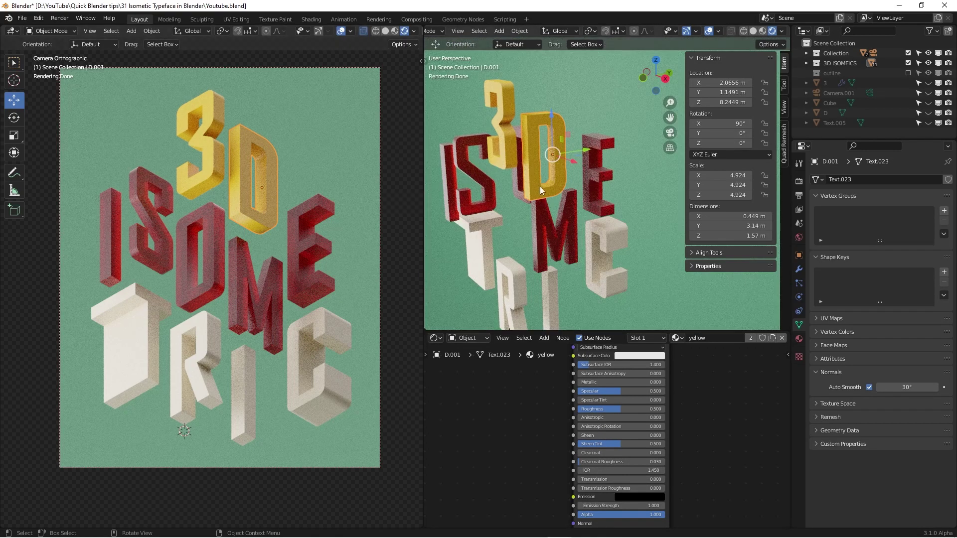
left_click(572, 223)
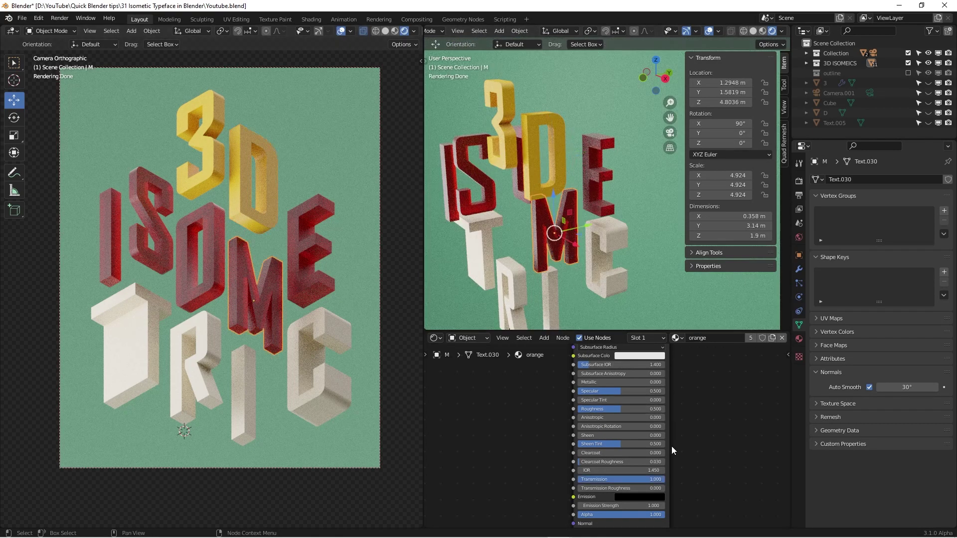
key("ctrl+space")
scroll(491, 387, "down", 3)
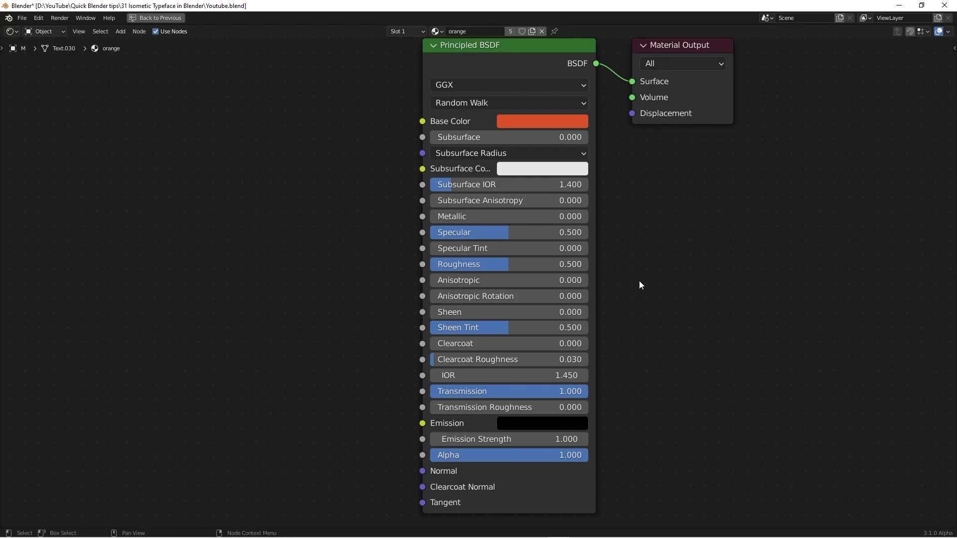
Step: Examine how the letters are spaced in depth, viewing the rendered scene from the top and in perspective
key("ctrl+space")
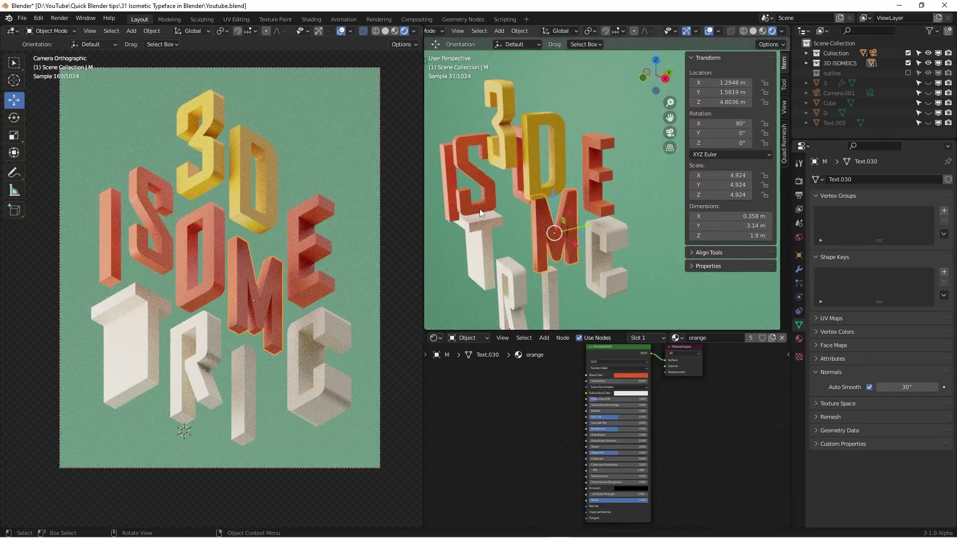
middle_click_drag(545, 160, 599, 220)
key("KP_7")
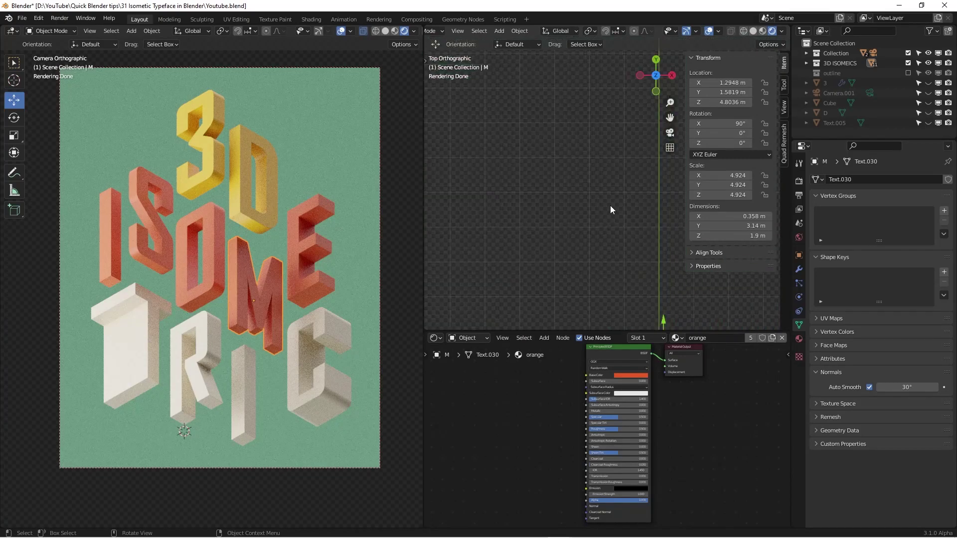
scroll(593, 254, "up", 11)
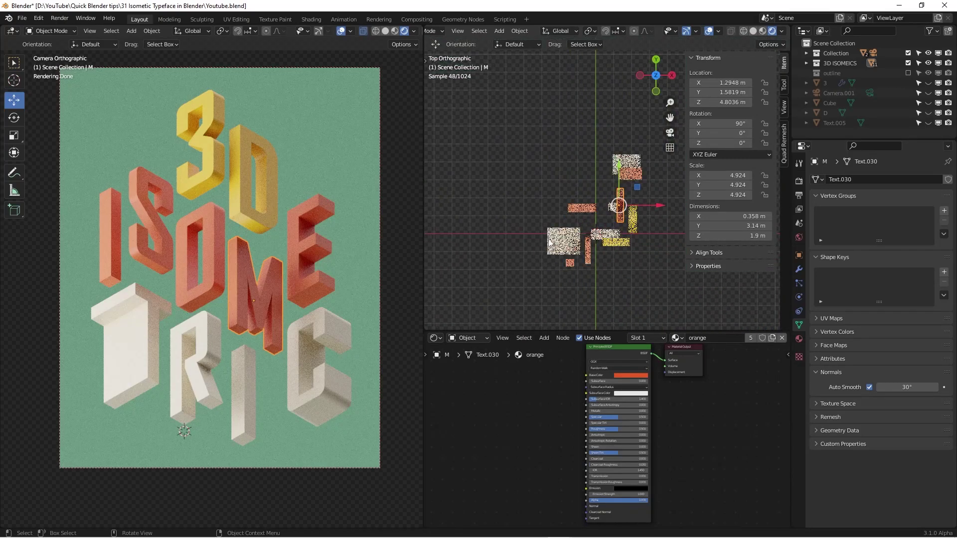
middle_click_drag(605, 239, 555, 222, "shift")
key("ctrl+space")
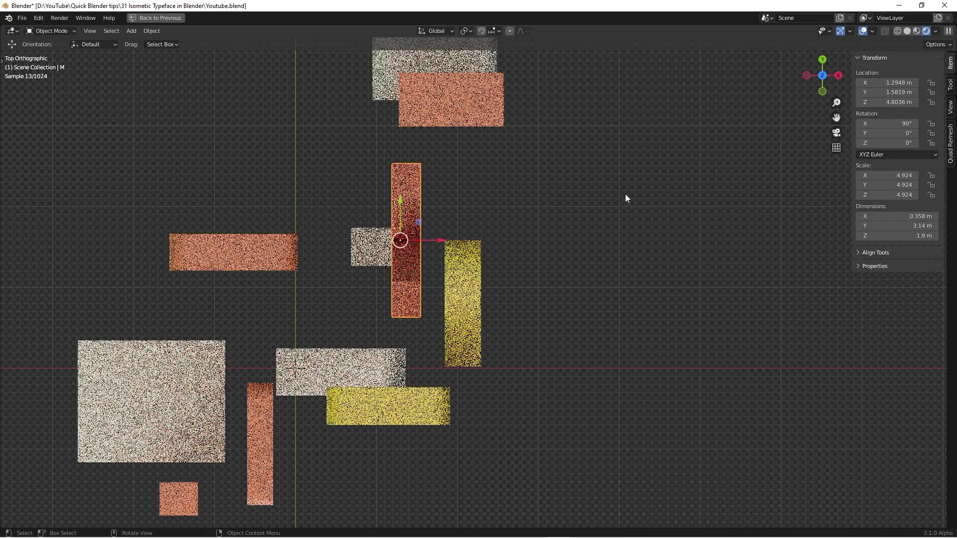
scroll(598, 229, "down", 3)
middle_click_drag(516, 273, 513, 217)
key("KP_7")
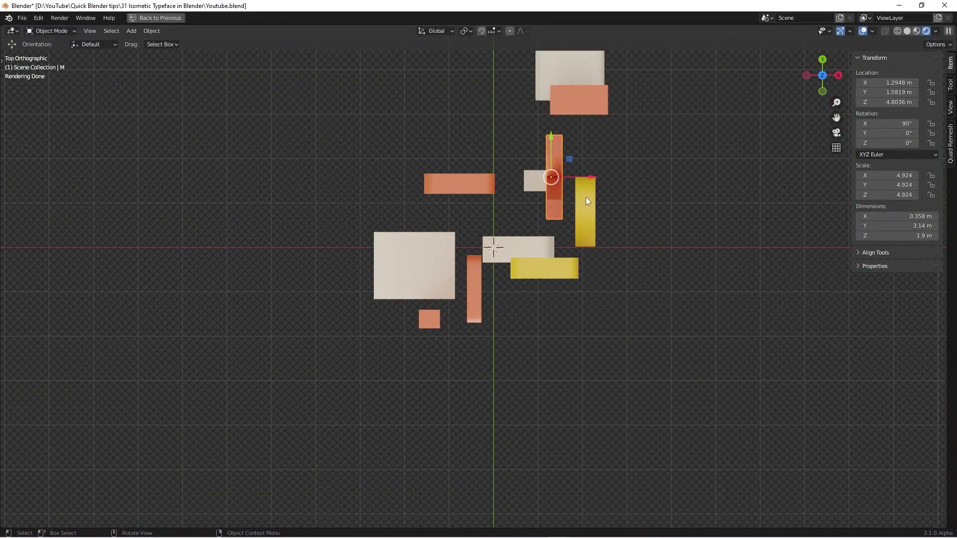
middle_click_drag(545, 252, 519, 190)
key("ctrl+space")
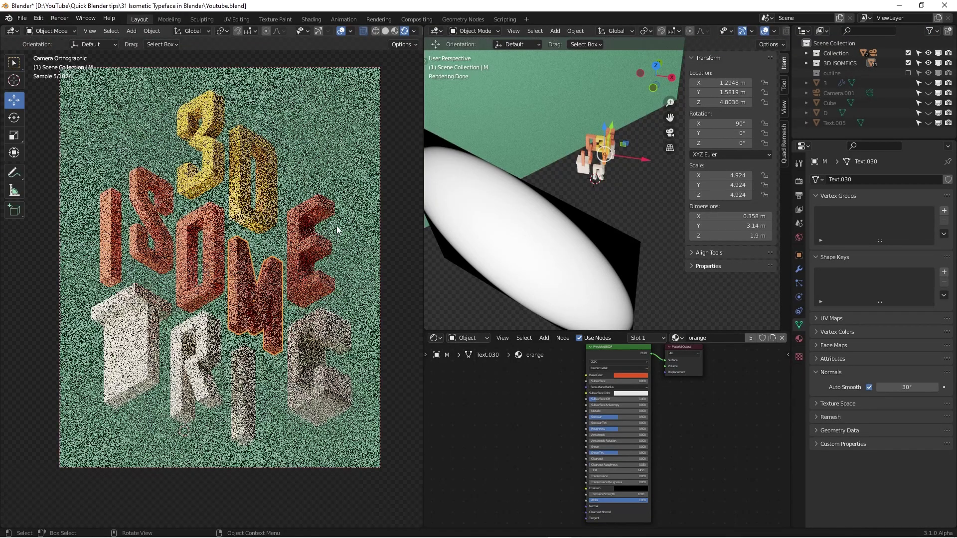
Step: Shift the digit 3 horizontally in the top view to about X 1.17 m, Y -0.49 m
scroll(600, 149, "up", 4)
left_click(615, 112)
key("KP_7")
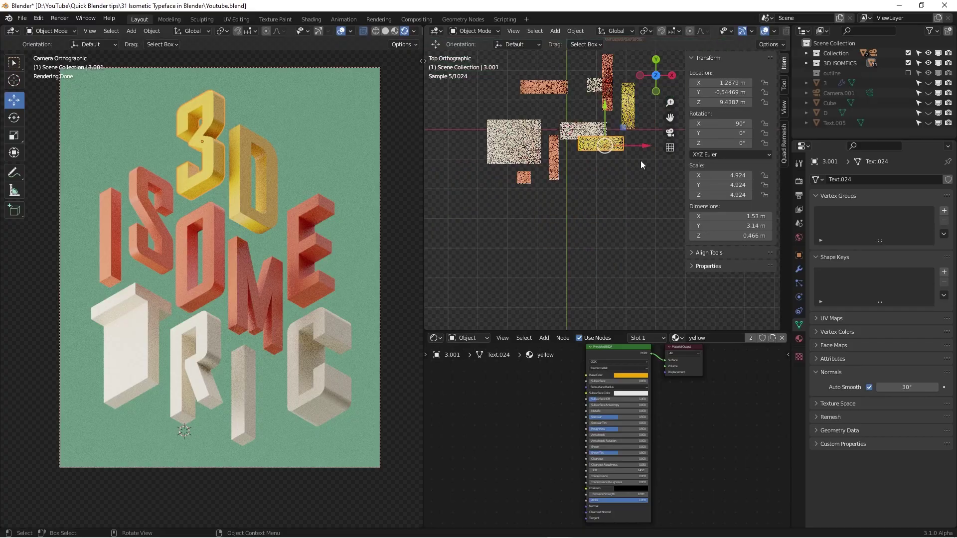
middle_click_drag(601, 164, 569, 227, "shift")
mouse_move(572, 171)
left_mouse_down()
mouse_move(572, 186)
mouse_move(574, 174)
left_mouse_up()
left_click_drag(613, 212, 612, 212)
left_click_drag(572, 172, 572, 168)
left_click_drag(613, 207, 610, 207)
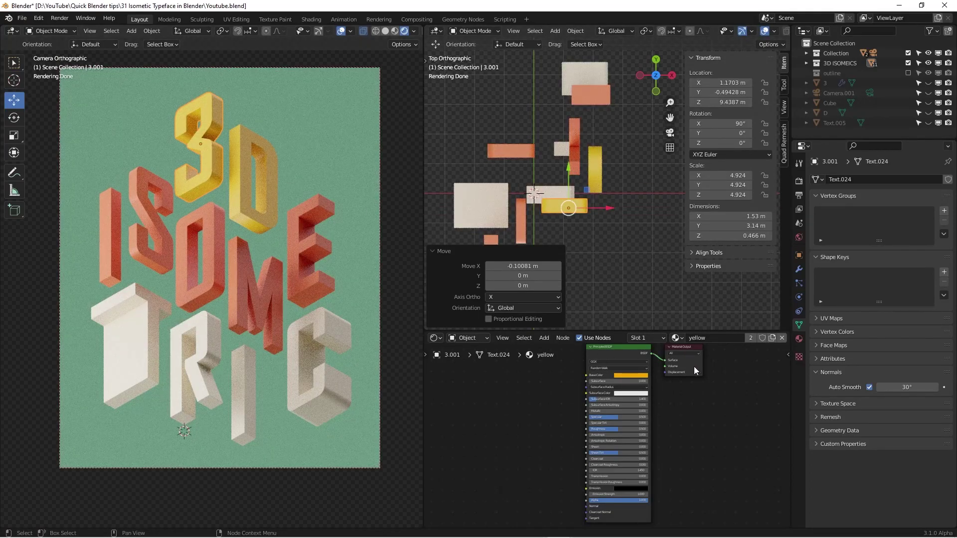
Step: Examine the materials of the green background plane and the digit 3
scroll(694, 369, "up", 2)
left_click(199, 171)
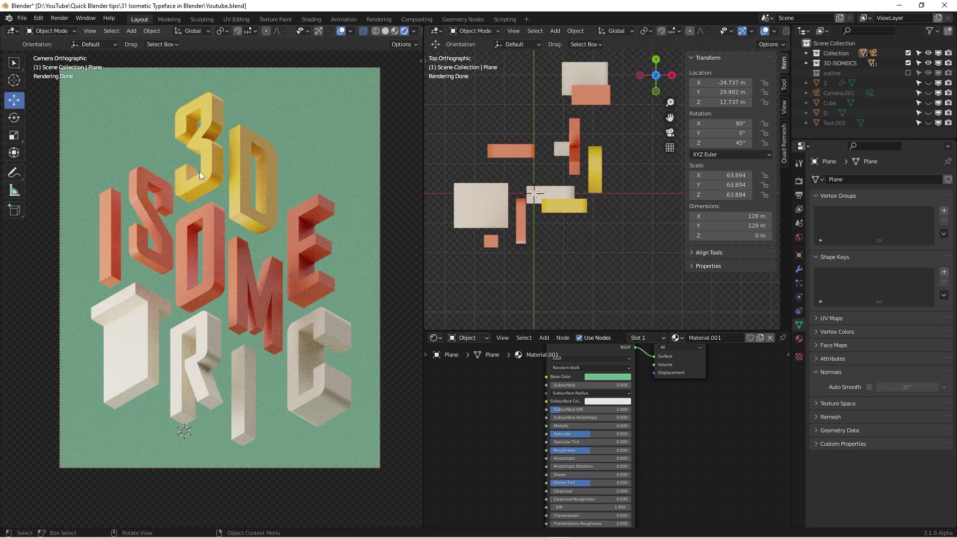
left_click(222, 172)
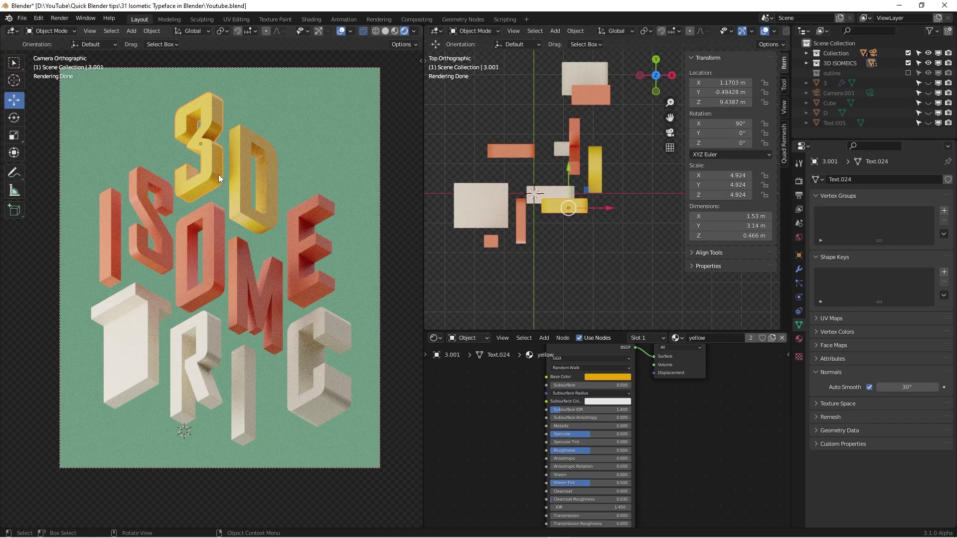
left_click(677, 338)
key("Escape")
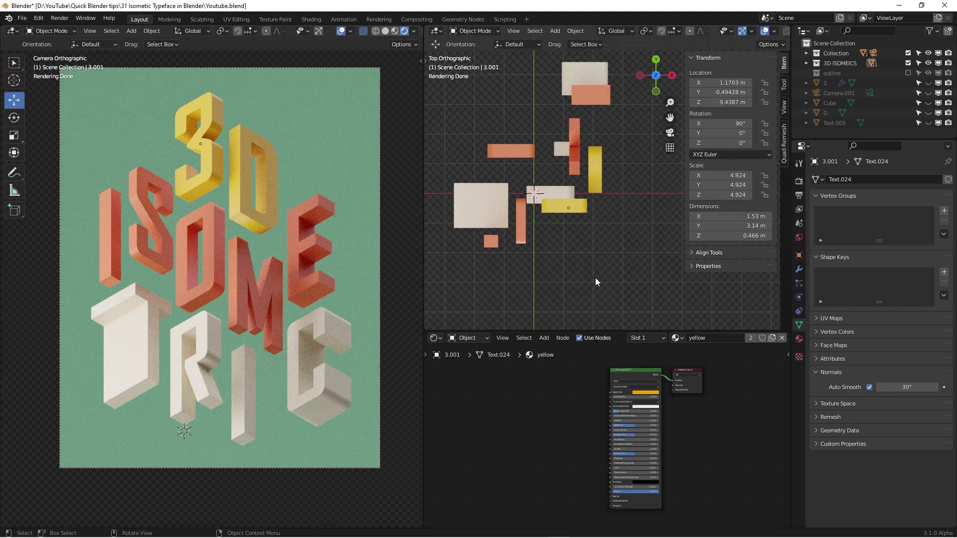
scroll(596, 278, "up", 1)
scroll(587, 276, "down", 1)
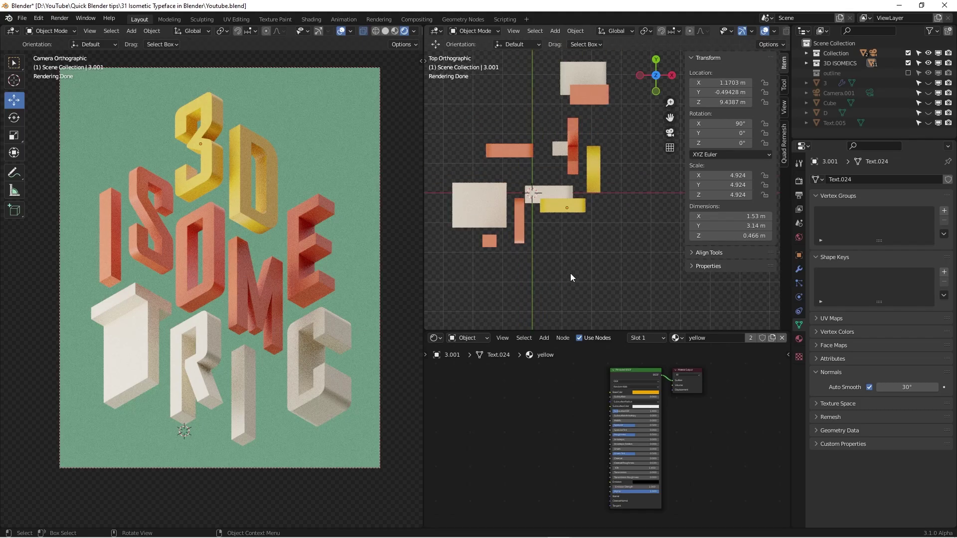
scroll(571, 274, "down", 2)
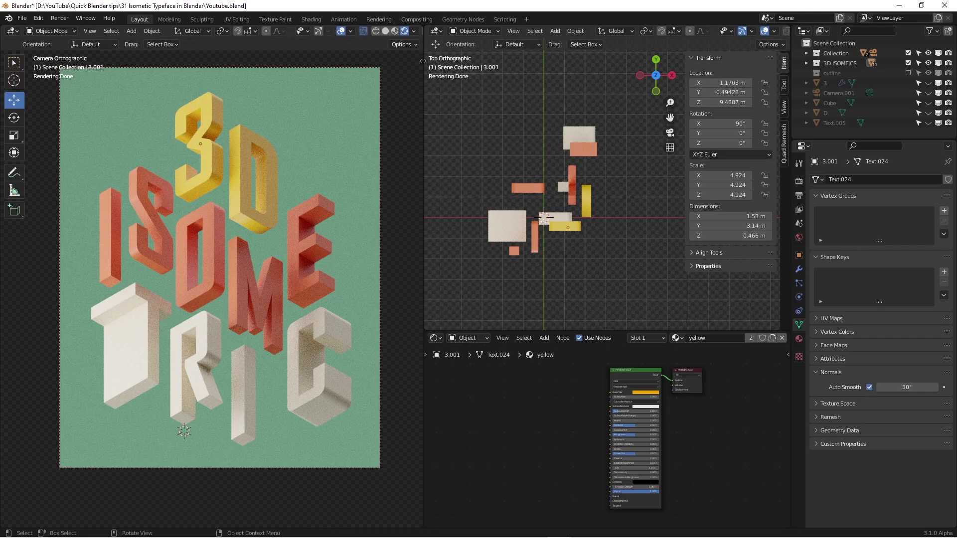
Step: Switch to Color Hunt in the browser, open the popular mint, yellow, peach and pink palette, and copy its #B6FFCE code
left_click_drag(0, 71, 520, 0)
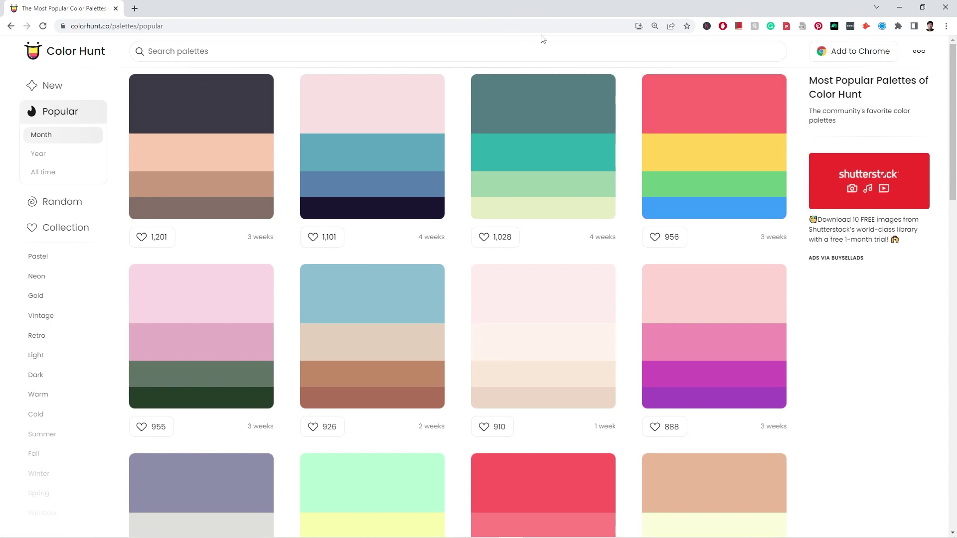
scroll(352, 224, "down", 6)
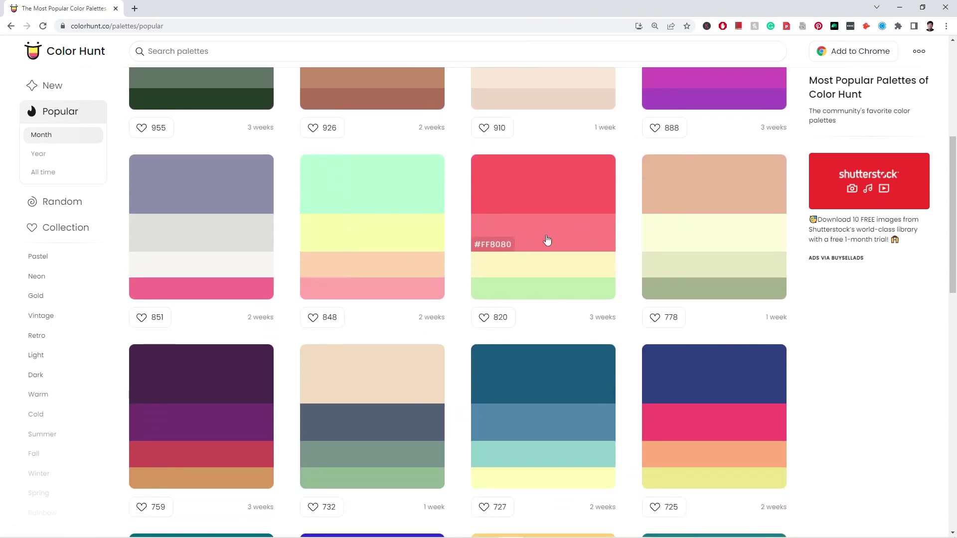
left_click(395, 209)
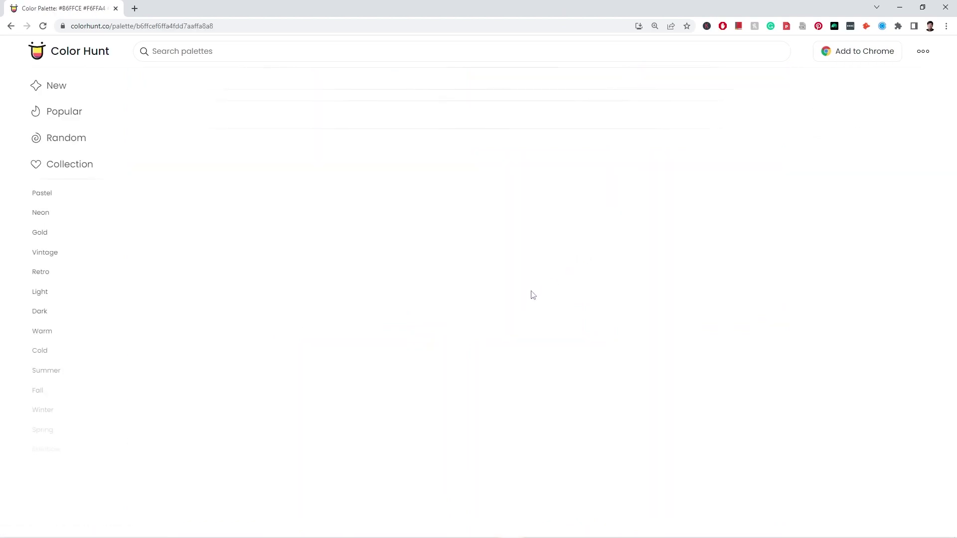
scroll(500, 349, "down", 2)
scroll(501, 399, "down", 1)
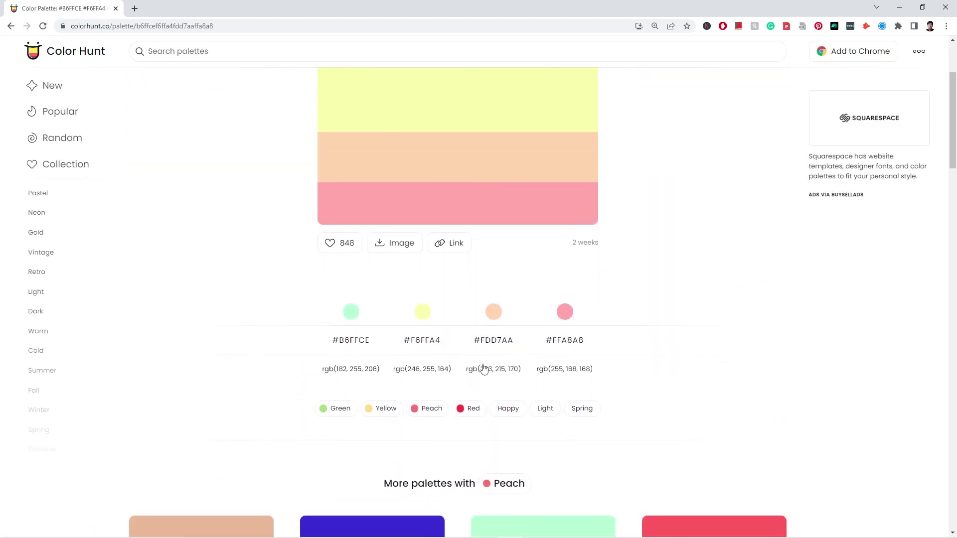
left_click(351, 341)
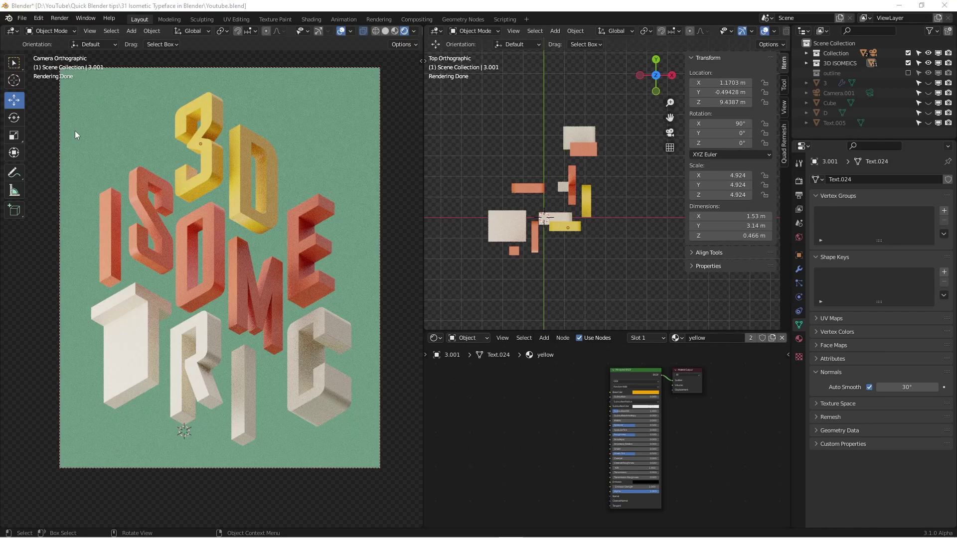
Step: Switch back to Blender and set the Base Color of the digit 3's yellow material to hex B6FFCE
scroll(577, 390, "up", 3)
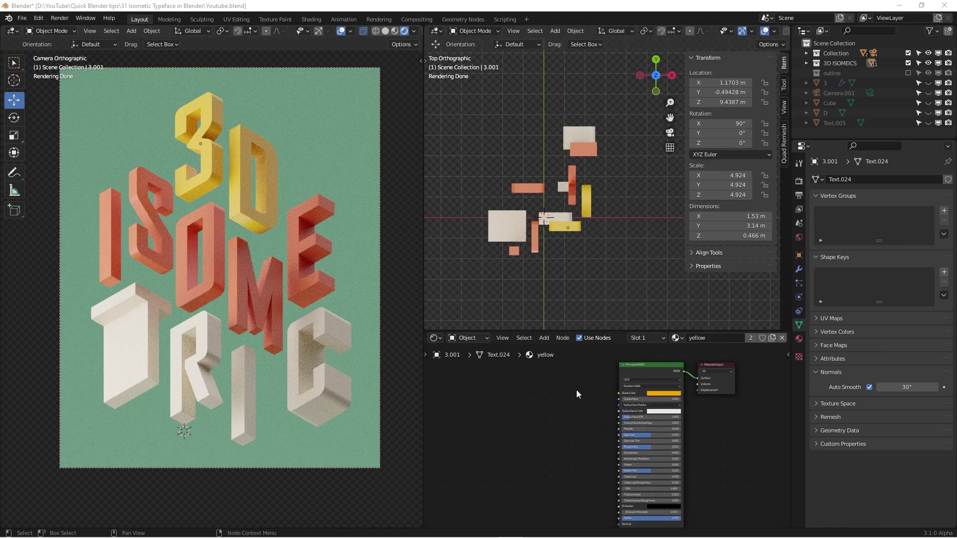
left_click(680, 388)
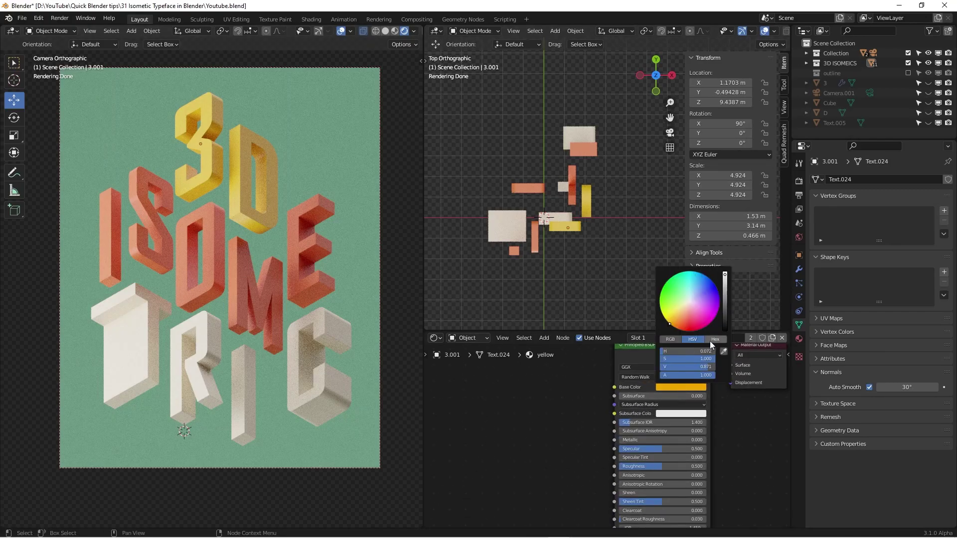
left_click(714, 340)
left_click(698, 352)
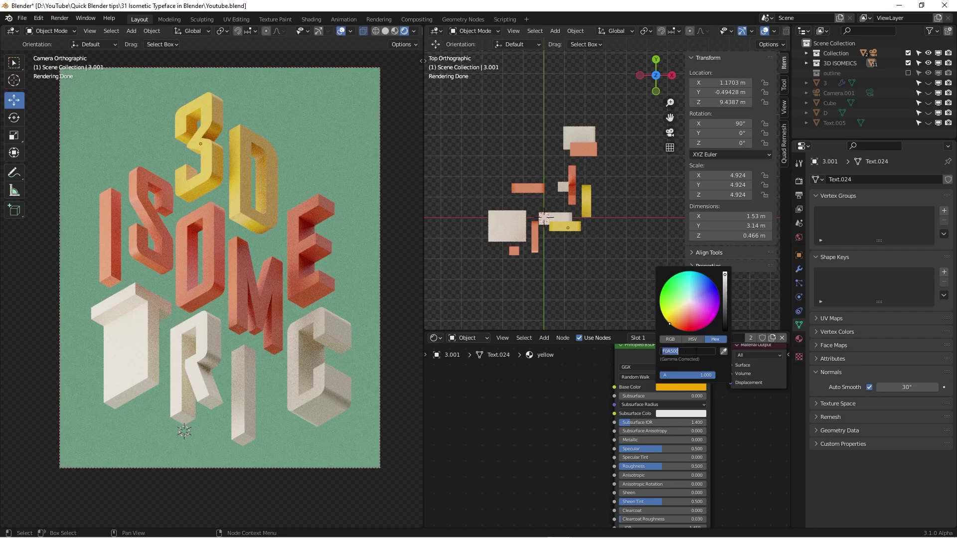
key("ctrl+c")
key("ctrl+v")
key("Return")
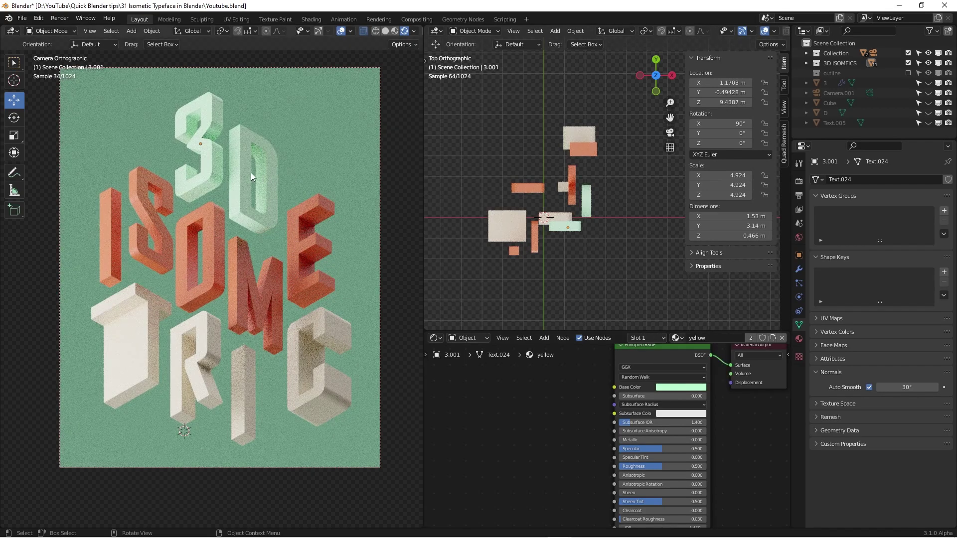
Step: Return to Color Hunt and review the open palette's colours and hex codes
left_click_drag(0, 61, 536, 0)
scroll(609, 207, "up", 3)
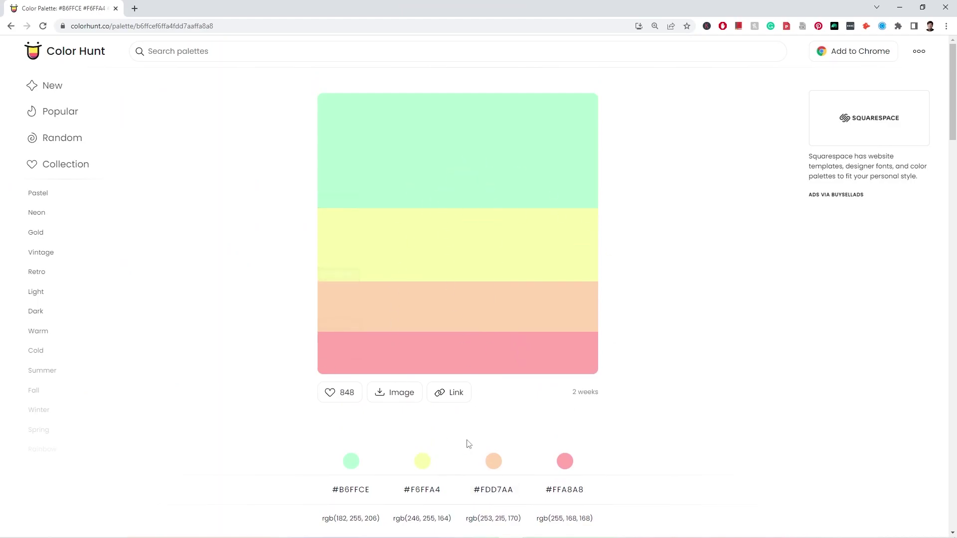
scroll(334, 370, "down", 2)
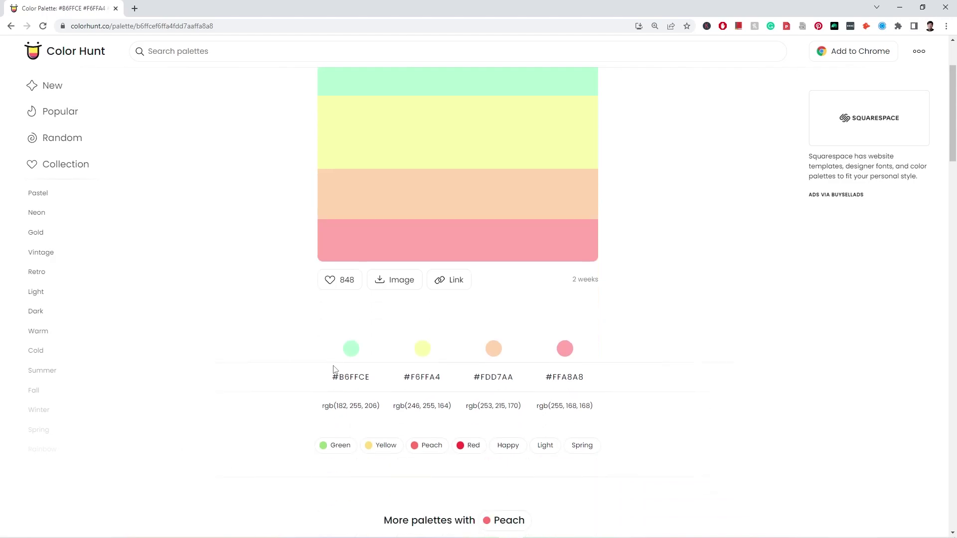
scroll(334, 370, "down", 1)
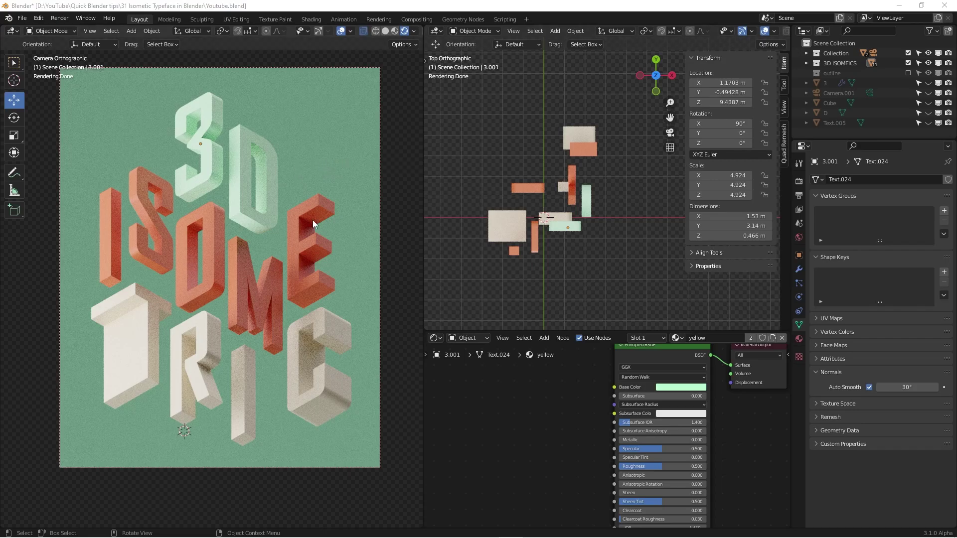
Step: Back in Blender, undo the Base Color change on the digit 3's material and hide the top-view viewport's sidebar
left_click(526, 301)
key("ctrl+z")
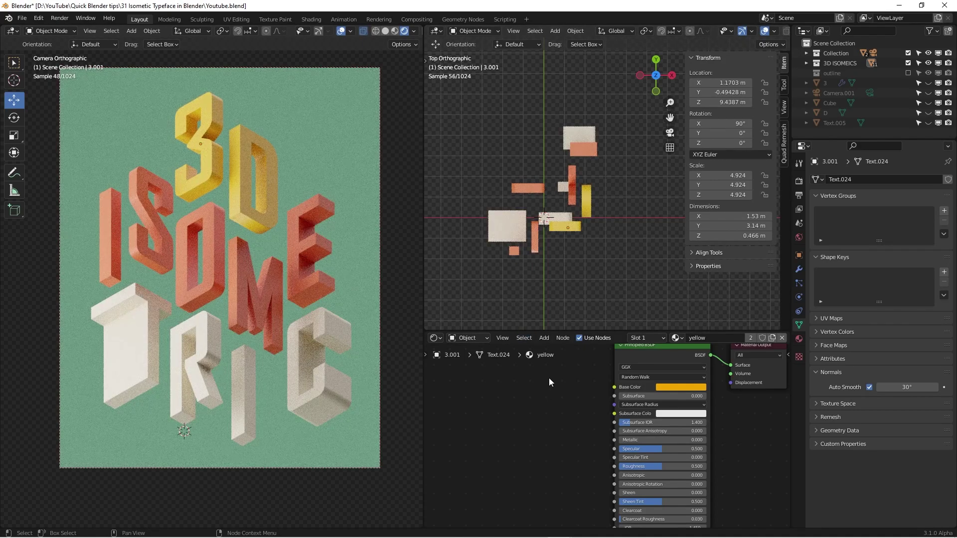
key("n")
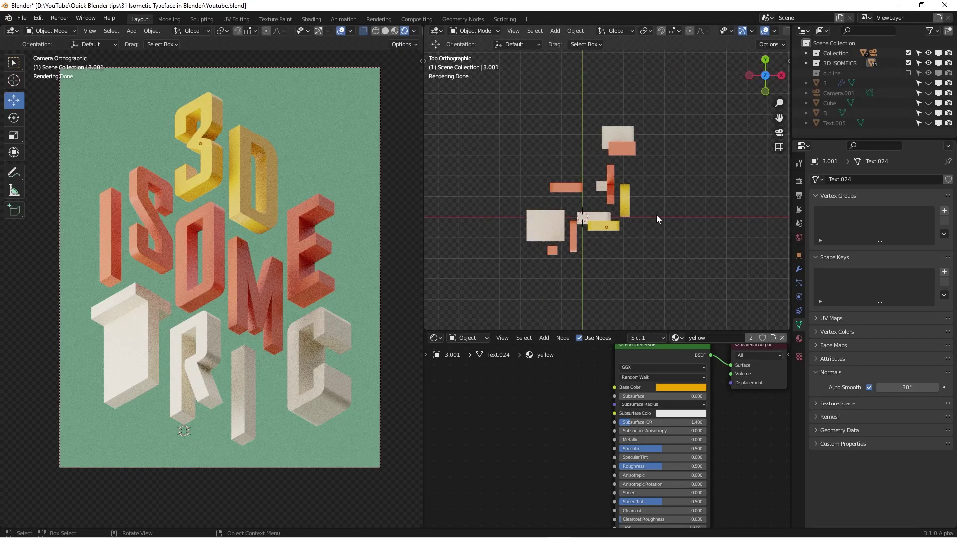